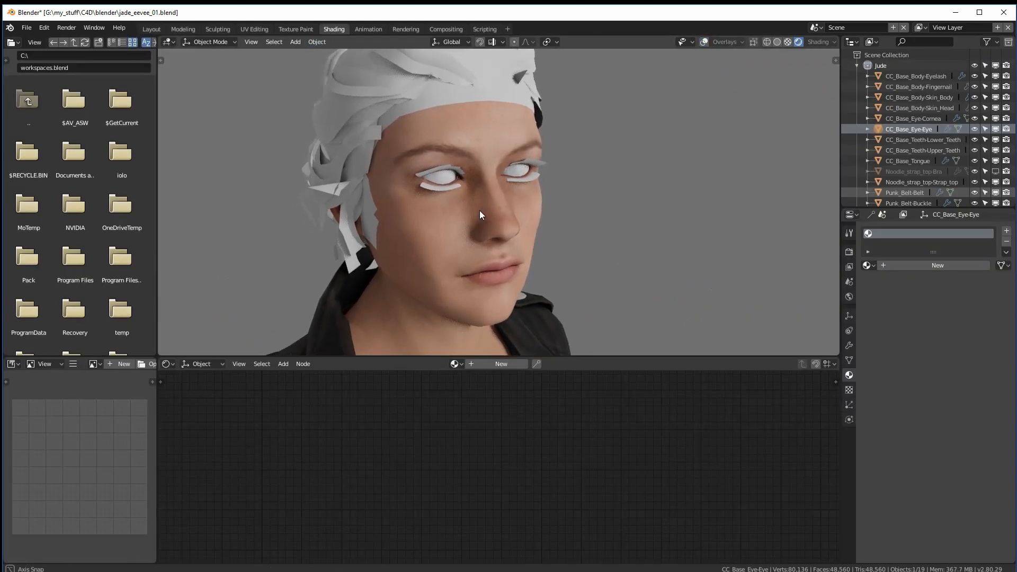
# - Create a new material named eyelashes on the CC_Base_Body-Eyelash object
pyautogui.moveTo(475, 209); pyautogui.dragTo(473, 211, button='middle')
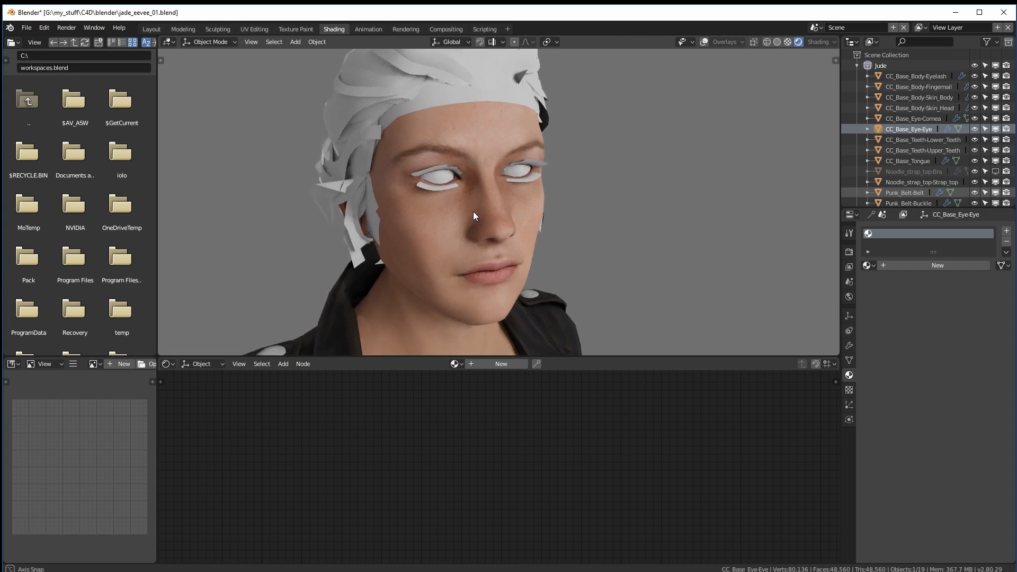
pyautogui.click(914, 77)
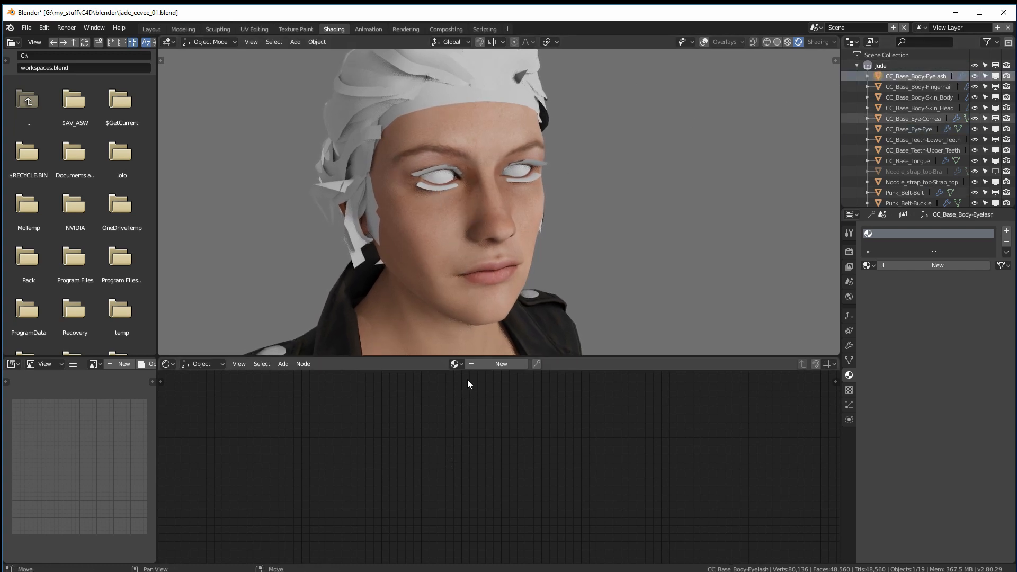
pyautogui.click(471, 363)
pyautogui.click(491, 364)
pyautogui.write('eyelashes')
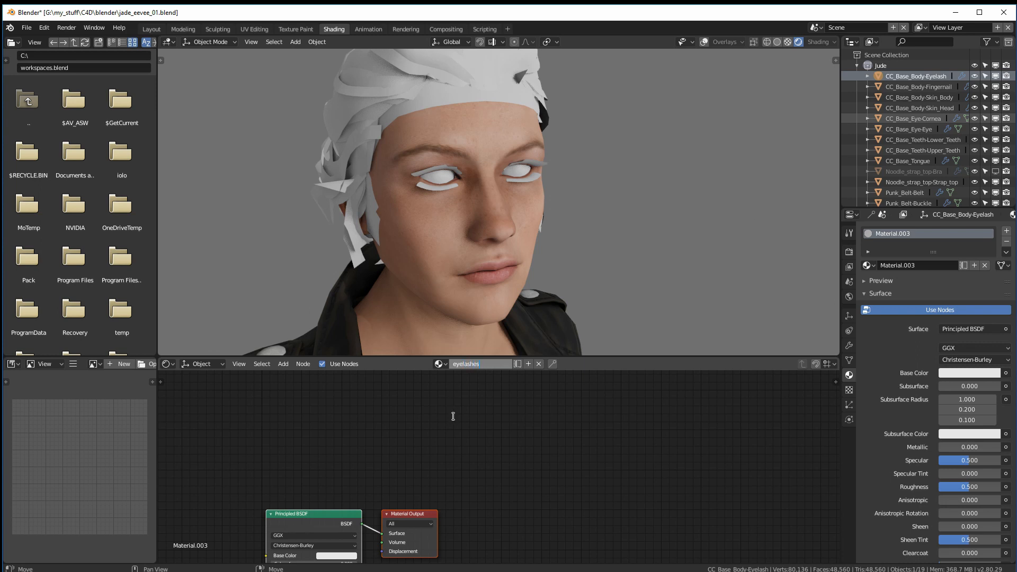
pyautogui.press('Return')
# - Enlarge the shader node editor and bring the character's eyes into close view
pyautogui.moveTo(454, 500); pyautogui.dragTo(649, 393, button='middle')
pyautogui.moveTo(526, 418); pyautogui.dragTo(527, 418)
pyautogui.moveTo(584, 402); pyautogui.dragTo(596, 402)
pyautogui.moveTo(532, 392); pyautogui.dragTo(553, 380, button='middle')
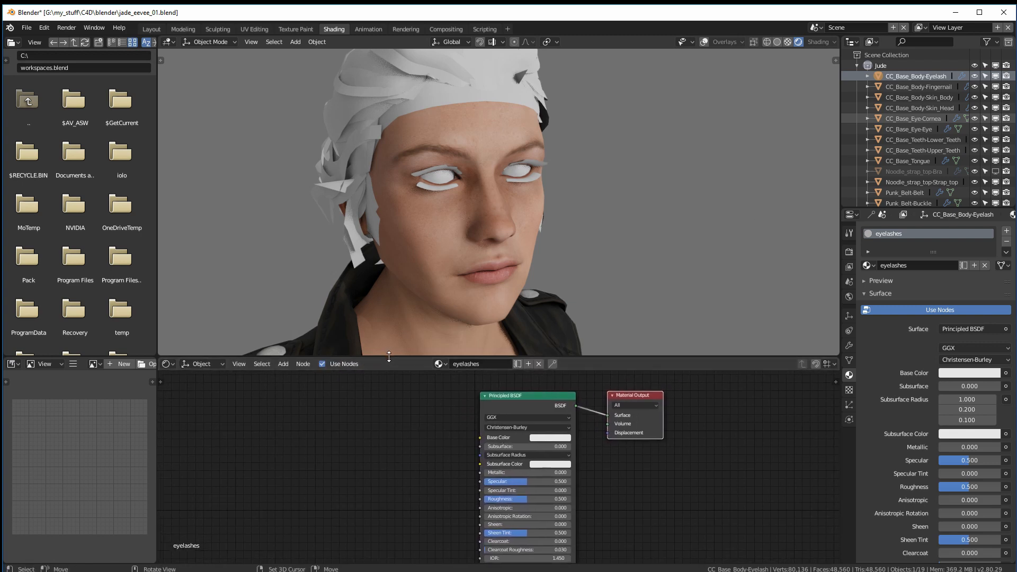
pyautogui.moveTo(390, 354); pyautogui.dragTo(389, 310)
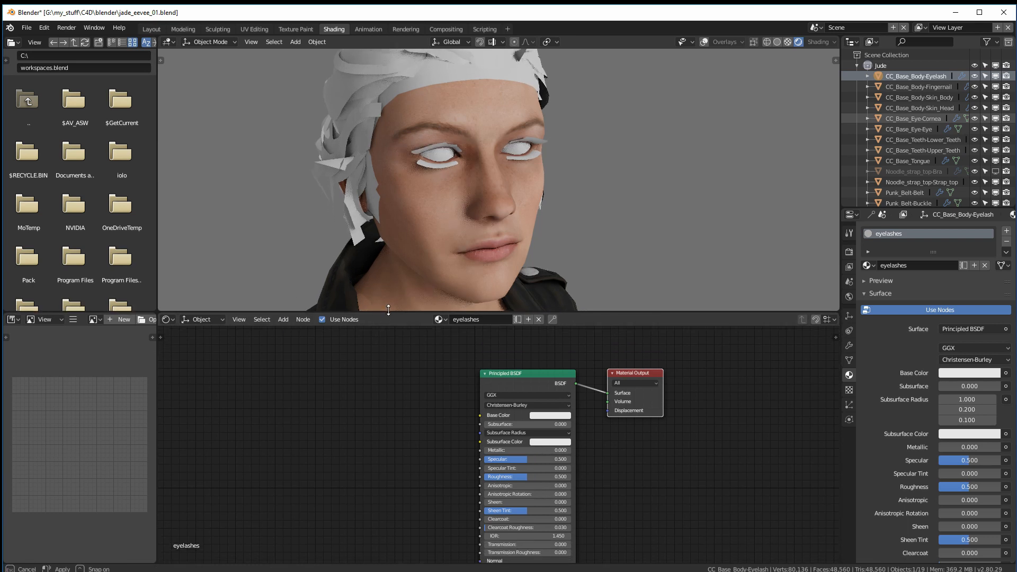
pyautogui.moveTo(430, 239); pyautogui.dragTo(557, 184, button='middle')
pyautogui.keyDown('ctrl'); pyautogui.moveTo(558, 184); pyautogui.dragTo(583, 178, button='middle'); pyautogui.keyUp('ctrl')
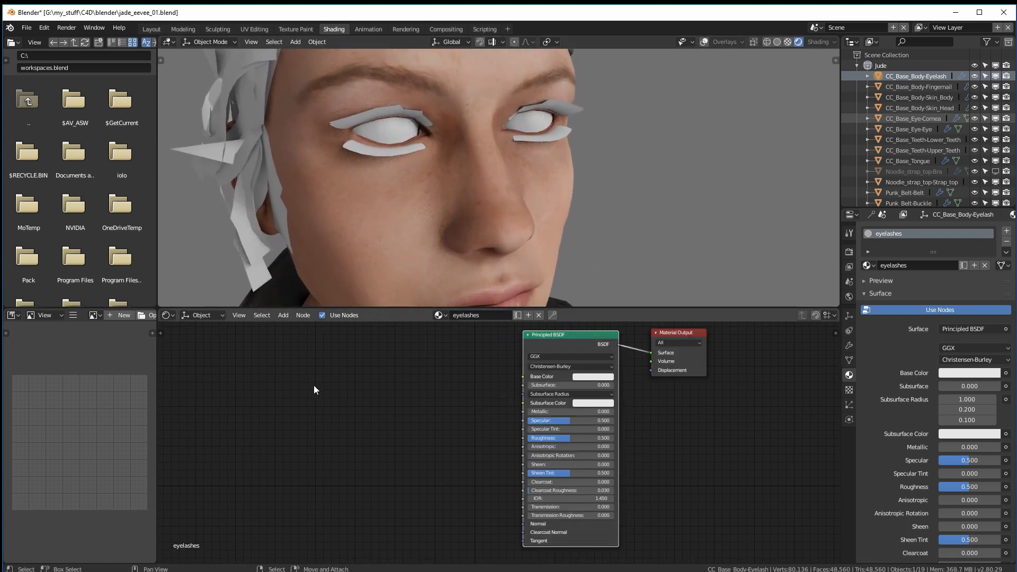
# - Add an Image Texture node before the Principled BSDF and assign the already loaded eyelash Diffuse&Opacity PNG to it
pyautogui.hotkey('shift', 'a')
pyautogui.moveTo(317, 402)
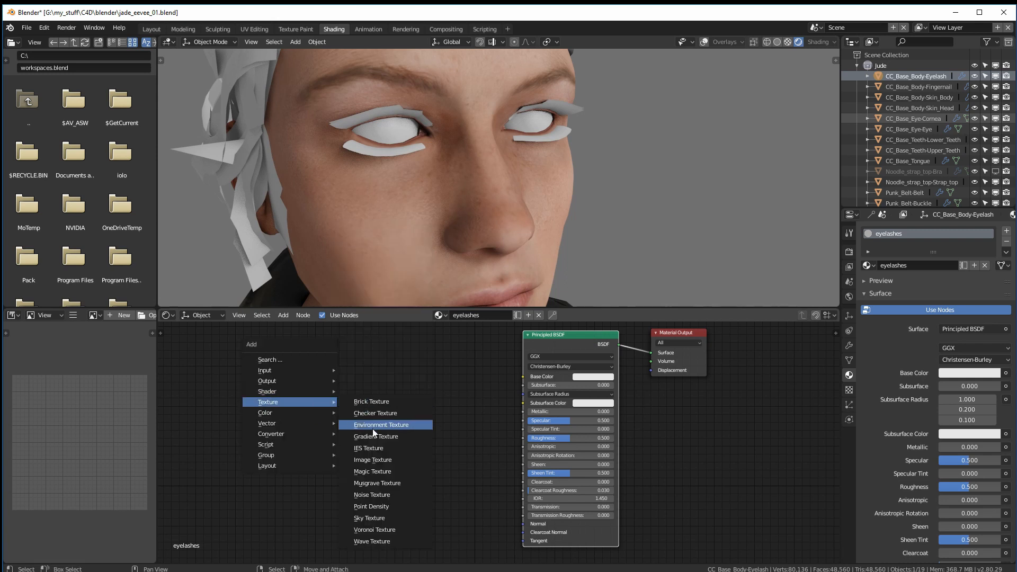
pyautogui.click(383, 461)
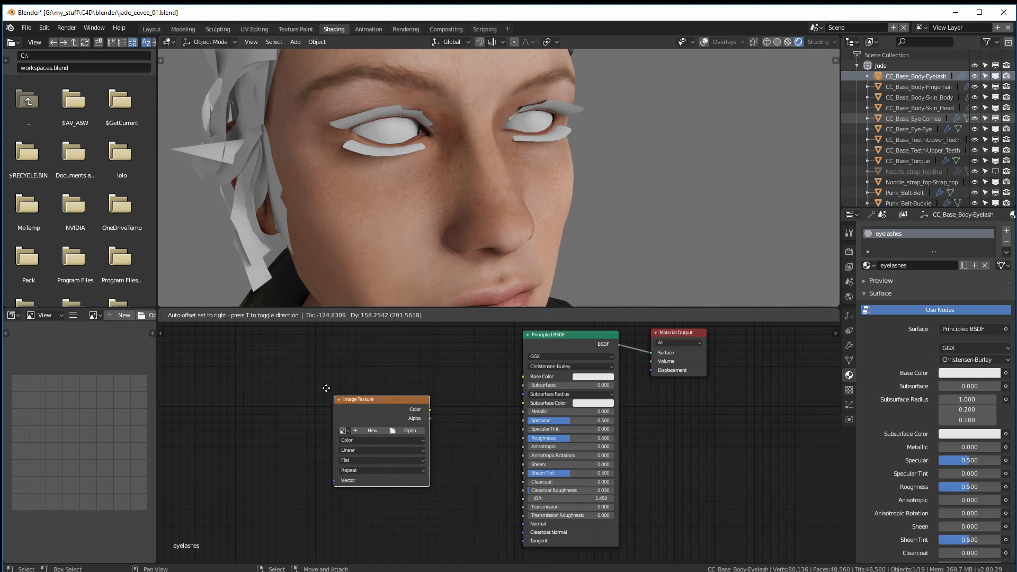
pyautogui.click(310, 414)
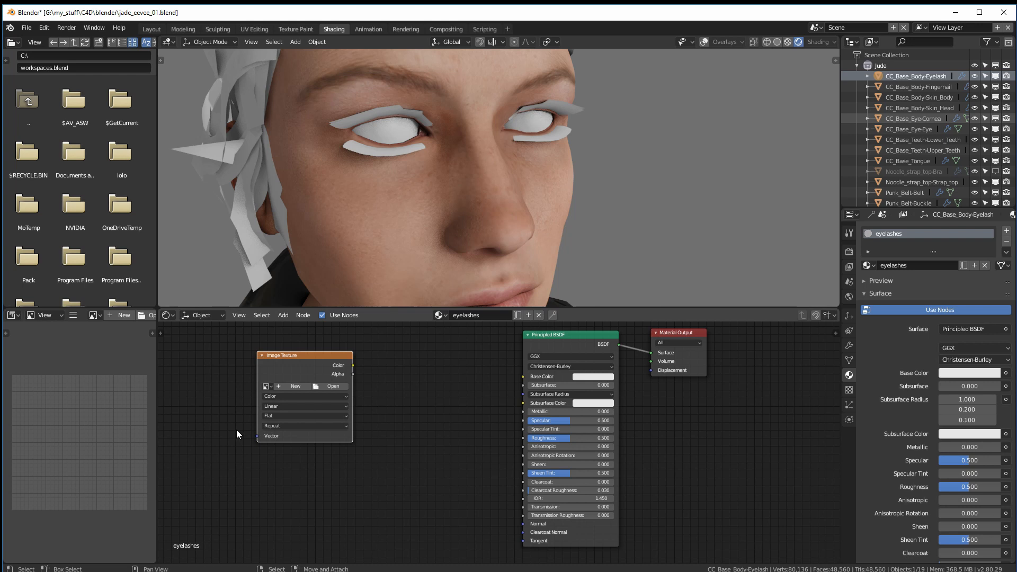
pyautogui.click(270, 386)
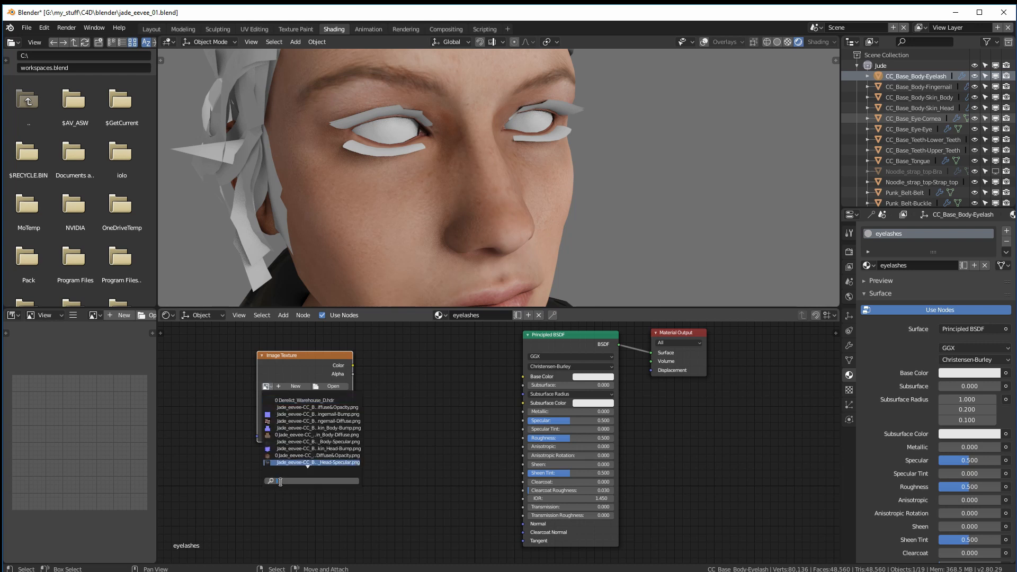
pyautogui.write('eyel')
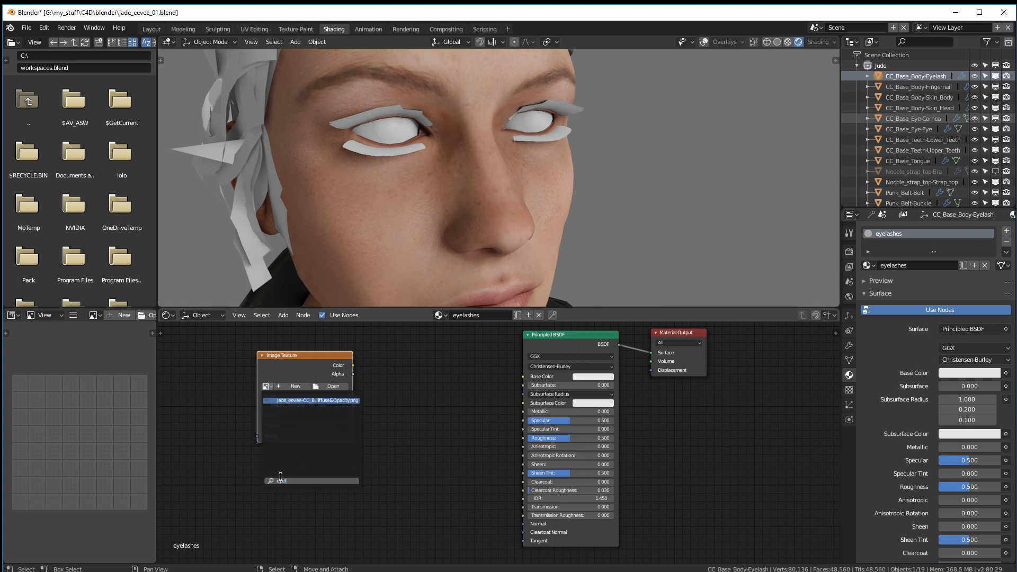
pyautogui.click(302, 401)
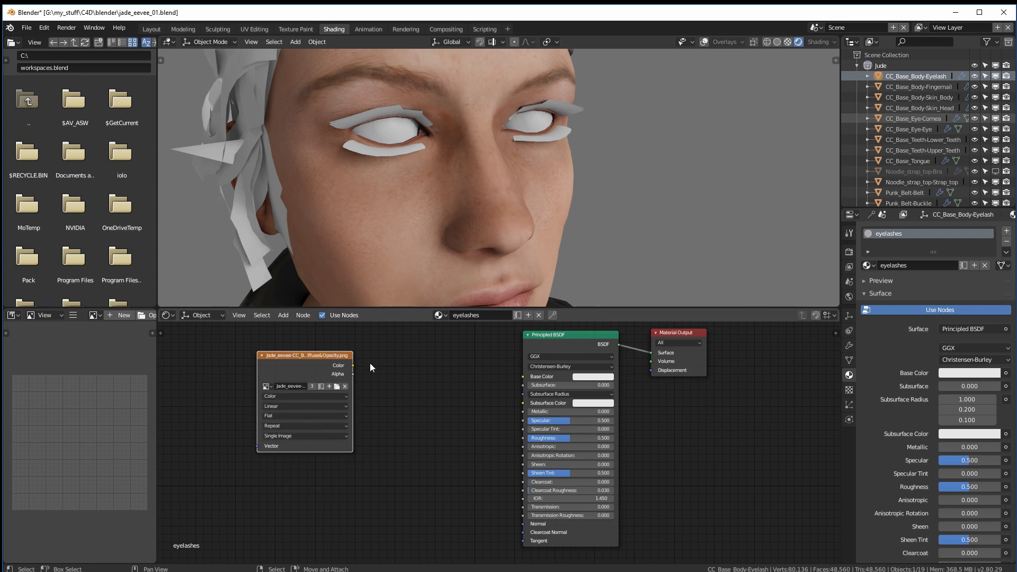
# - Connect the eyelash texture's Color to the Principled BSDF's Base Color, and set Specular to 0 and Roughness to 1
pyautogui.moveTo(353, 365); pyautogui.dragTo(522, 376)
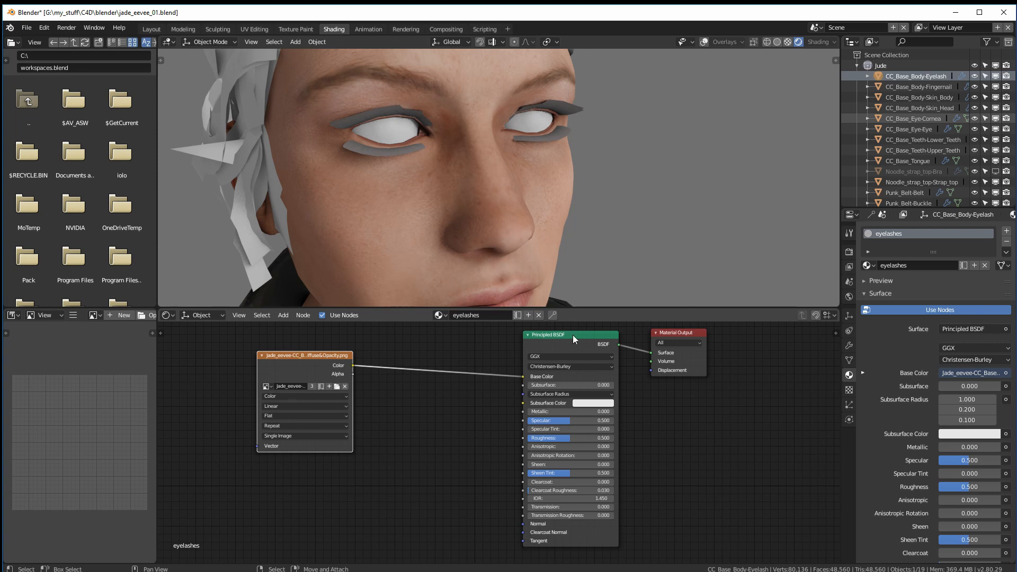
pyautogui.moveTo(570, 420); pyautogui.dragTo(614, 438)
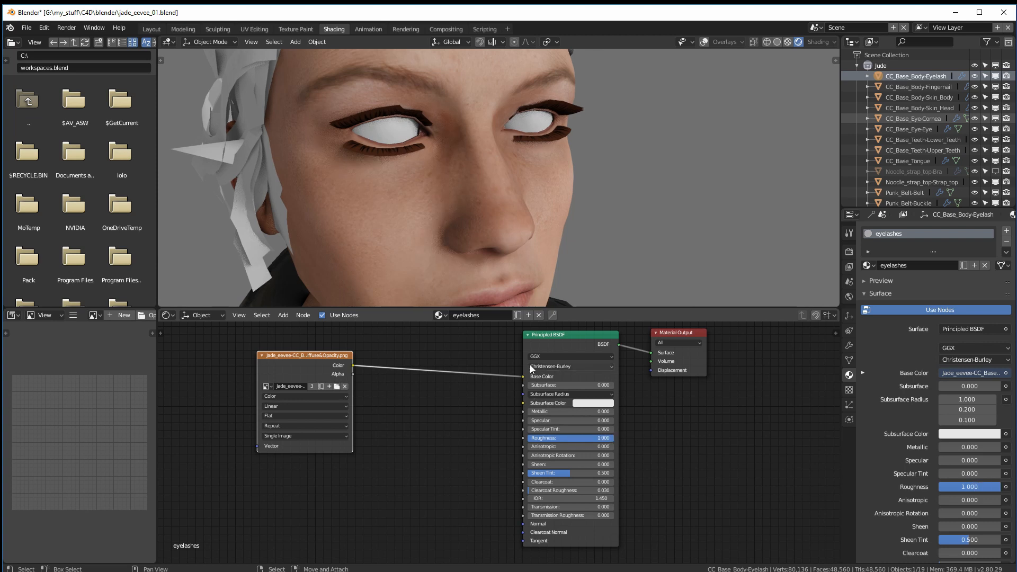
# - Spread out the nodes, moving the image texture and Principled BSDF away from the Material Output and the Principled BSDF lower
pyautogui.moveTo(572, 335); pyautogui.dragTo(520, 352)
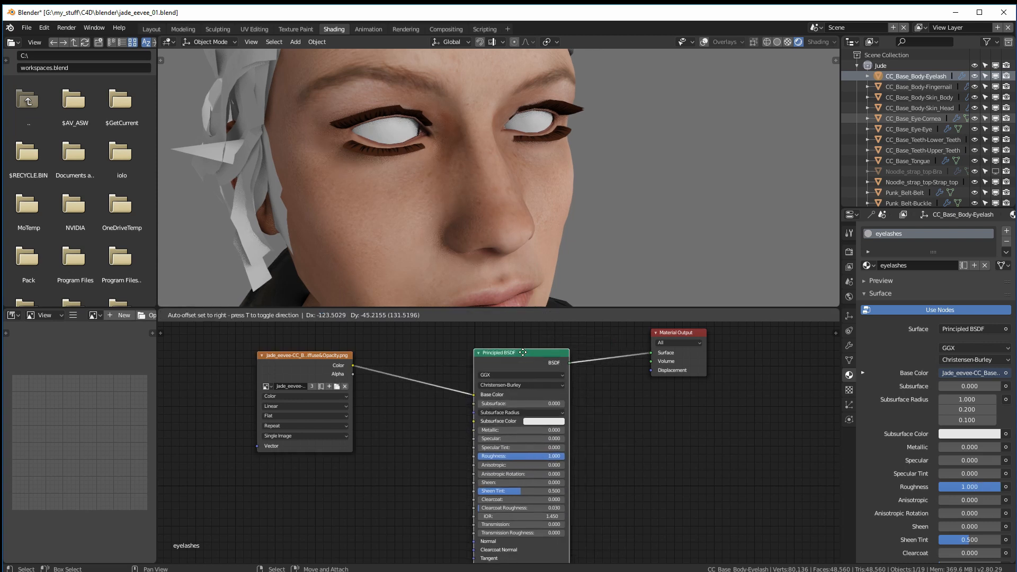
pyautogui.moveTo(497, 205)
pyautogui.mouseDown(button='middle')
pyautogui.moveTo(500, 243)
pyautogui.moveTo(517, 224)
pyautogui.moveTo(481, 207)
pyautogui.moveTo(487, 161)
pyautogui.moveTo(486, 200)
pyautogui.mouseUp(button='middle')
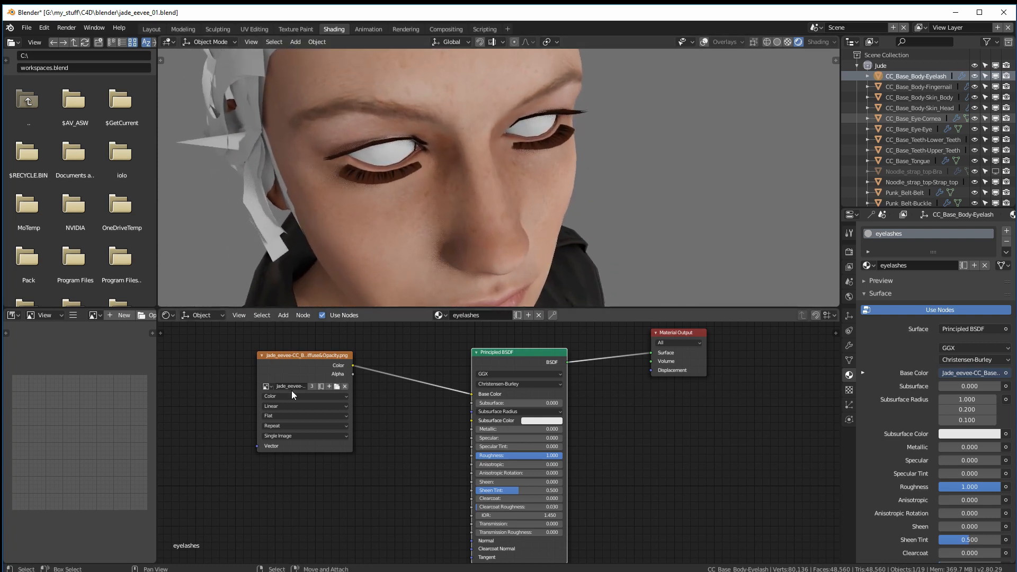
pyautogui.moveTo(527, 354); pyautogui.dragTo(471, 403)
pyautogui.click(291, 362)
pyautogui.moveTo(291, 361); pyautogui.dragTo(265, 371)
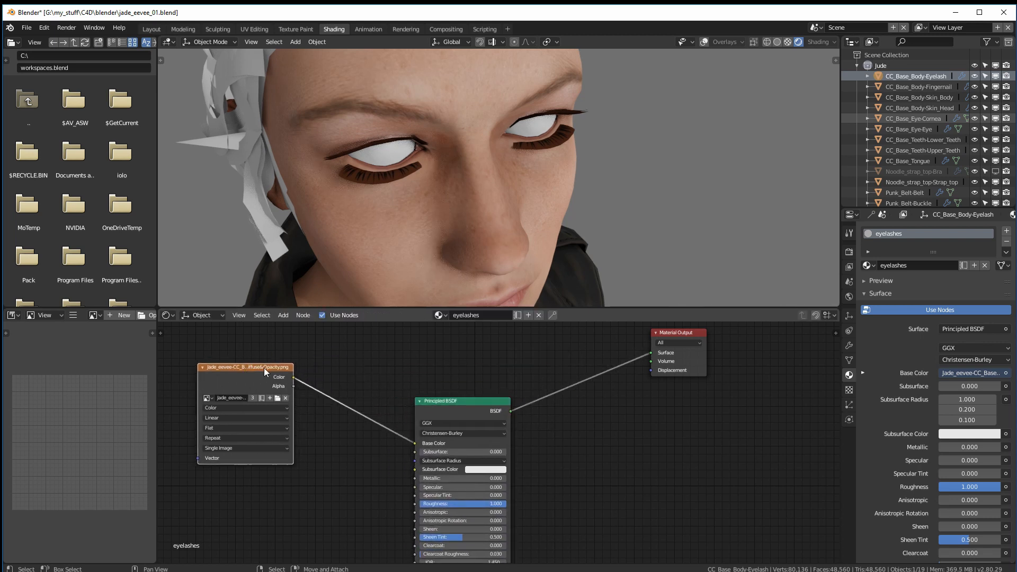
pyautogui.moveTo(437, 412); pyautogui.dragTo(392, 414)
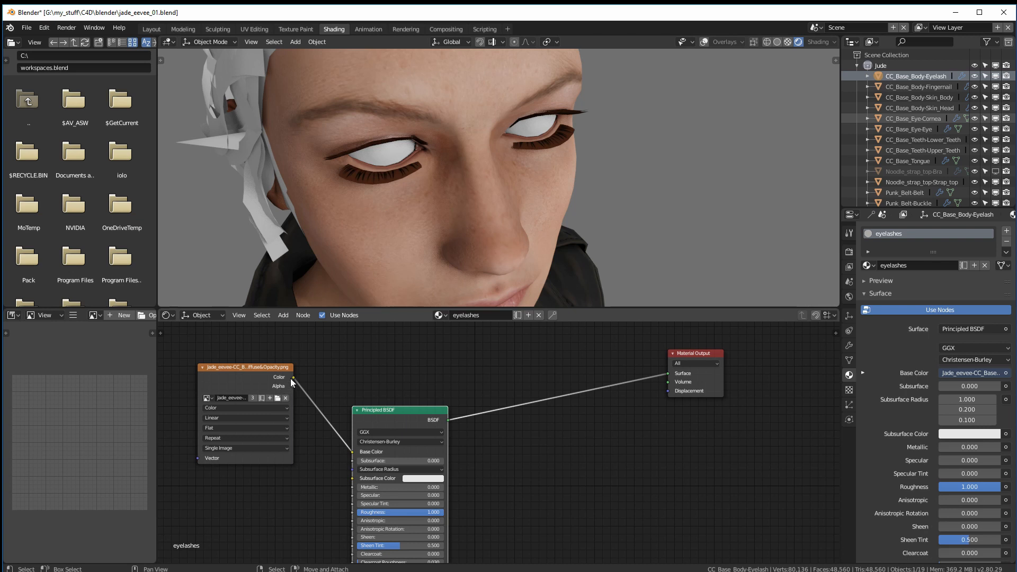
pyautogui.moveTo(391, 409); pyautogui.dragTo(426, 349)
pyautogui.rightClick(408, 519)
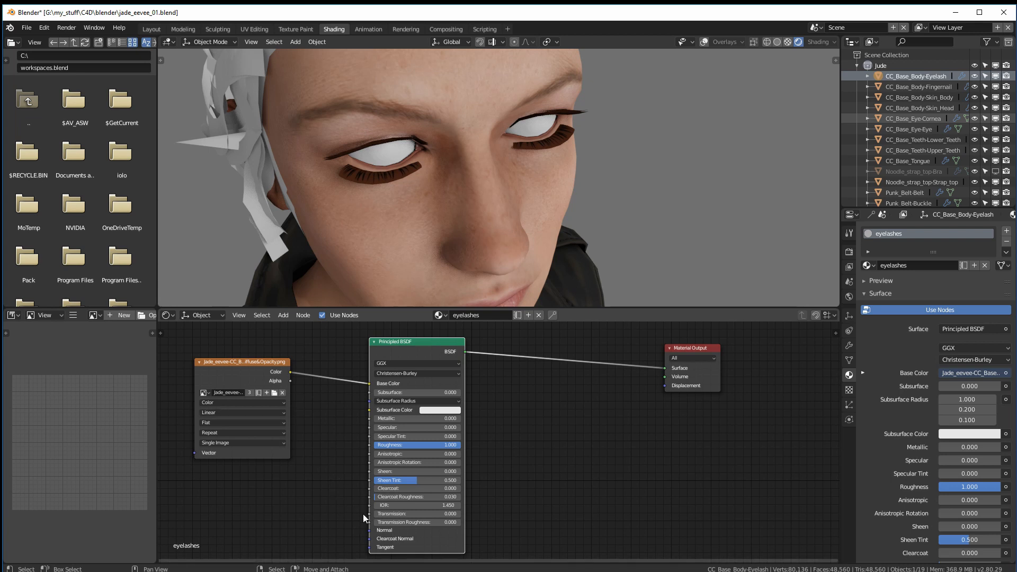
pyautogui.moveTo(412, 353); pyautogui.dragTo(411, 429)
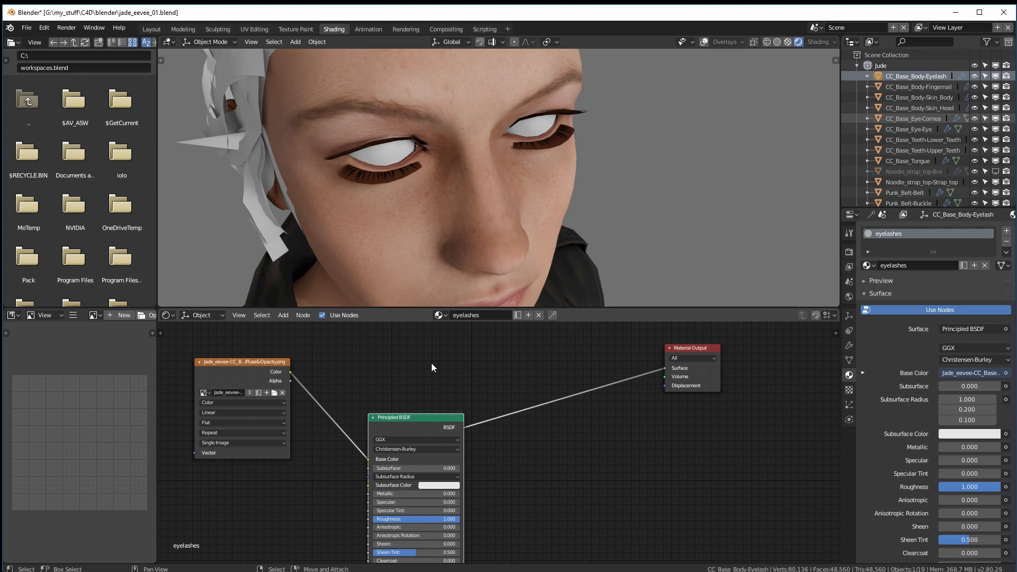
# - Add a Transparent BSDF node and place it just above the Principled BSDF
pyautogui.hotkey('shift', 'a')
pyautogui.moveTo(432, 353)
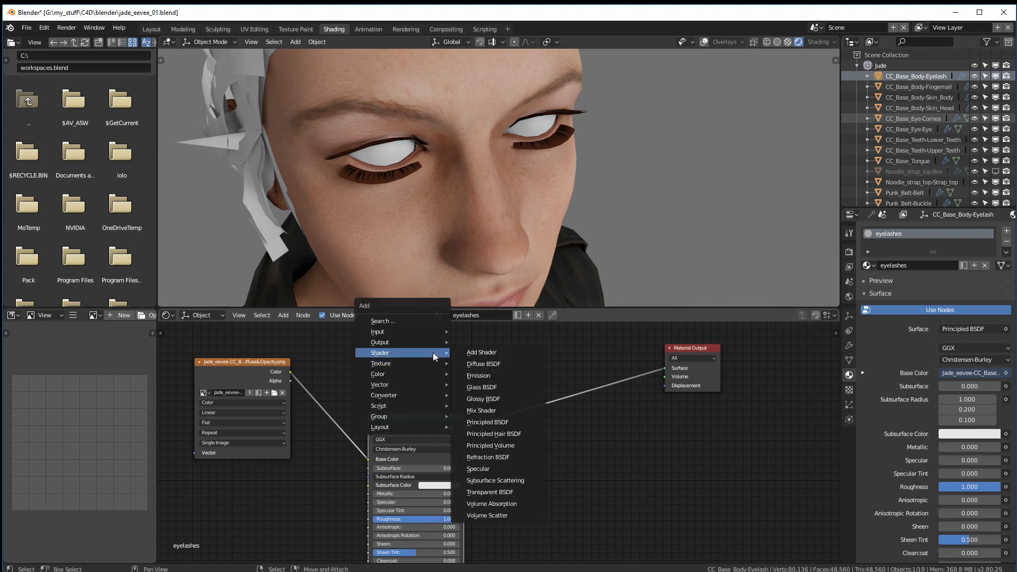
pyautogui.click(490, 492)
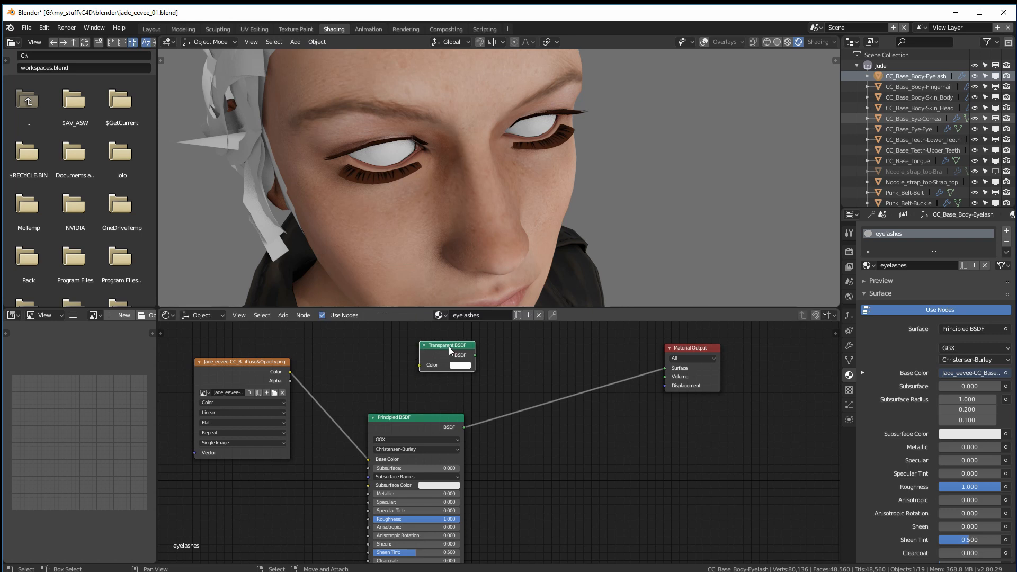
pyautogui.click(436, 340)
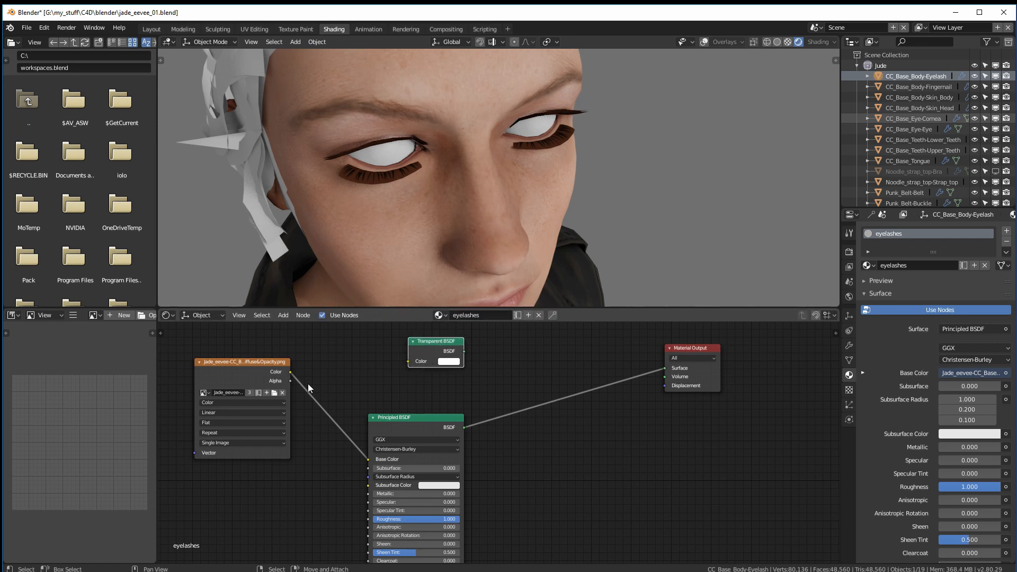
pyautogui.moveTo(290, 381); pyautogui.dragTo(360, 374)
pyautogui.moveTo(448, 340); pyautogui.dragTo(443, 341)
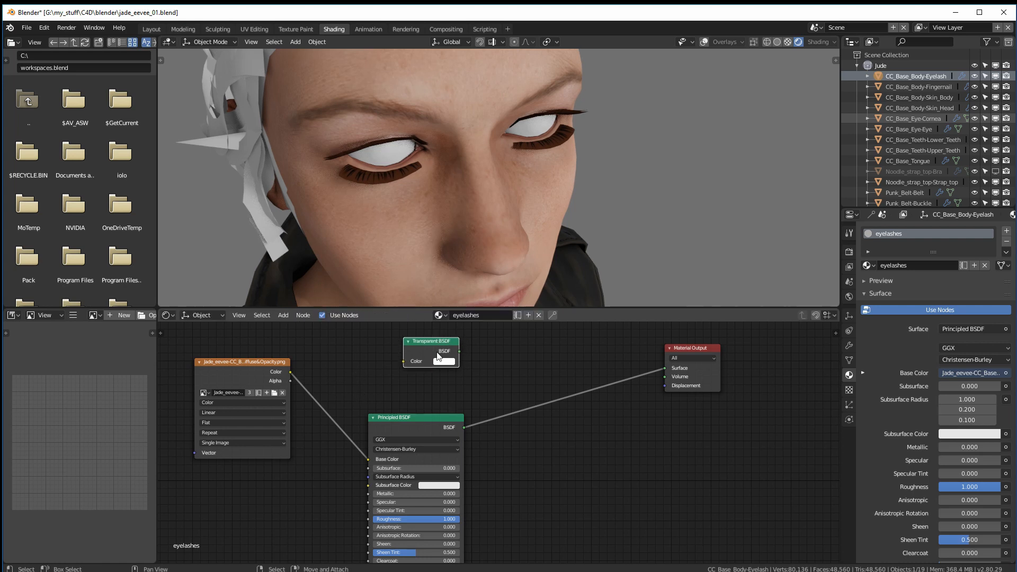
pyautogui.moveTo(428, 422); pyautogui.dragTo(410, 408)
pyautogui.moveTo(428, 343); pyautogui.dragTo(420, 341)
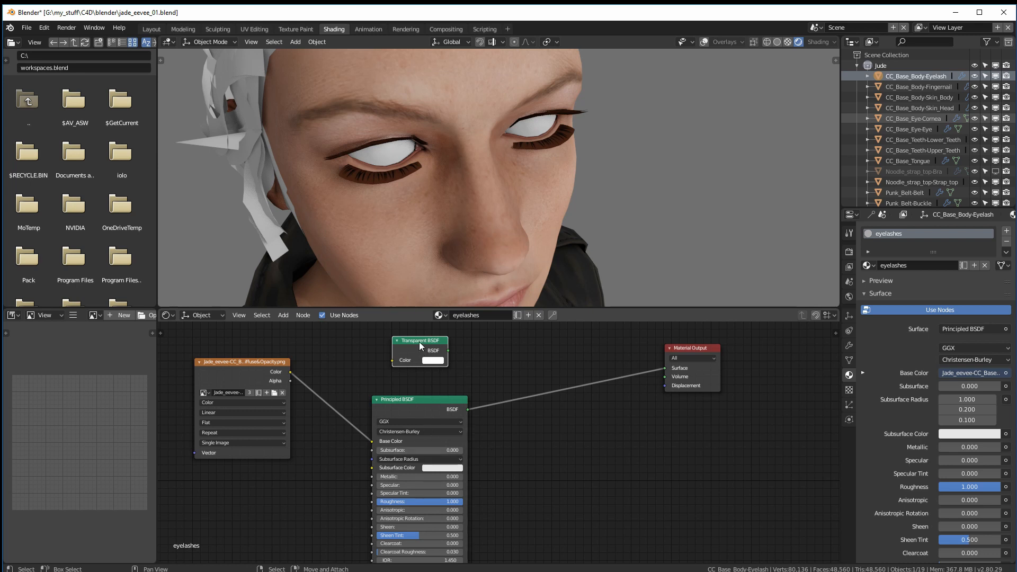
pyautogui.moveTo(418, 341); pyautogui.dragTo(421, 342)
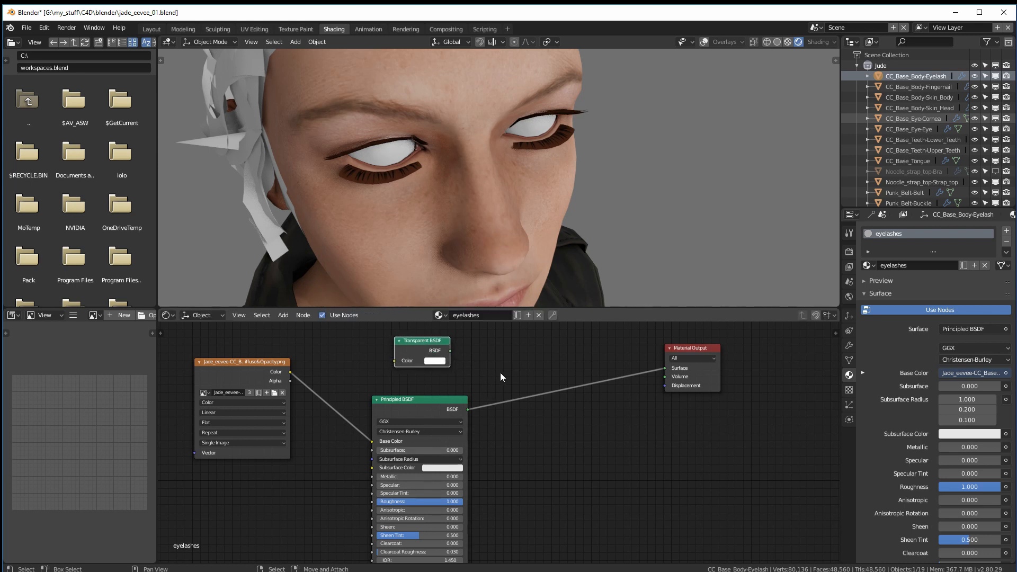
# - Insert a Mix Shader node into the link between the Principled BSDF and the Material Output
pyautogui.hotkey('shift', 'a')
pyautogui.moveTo(503, 371)
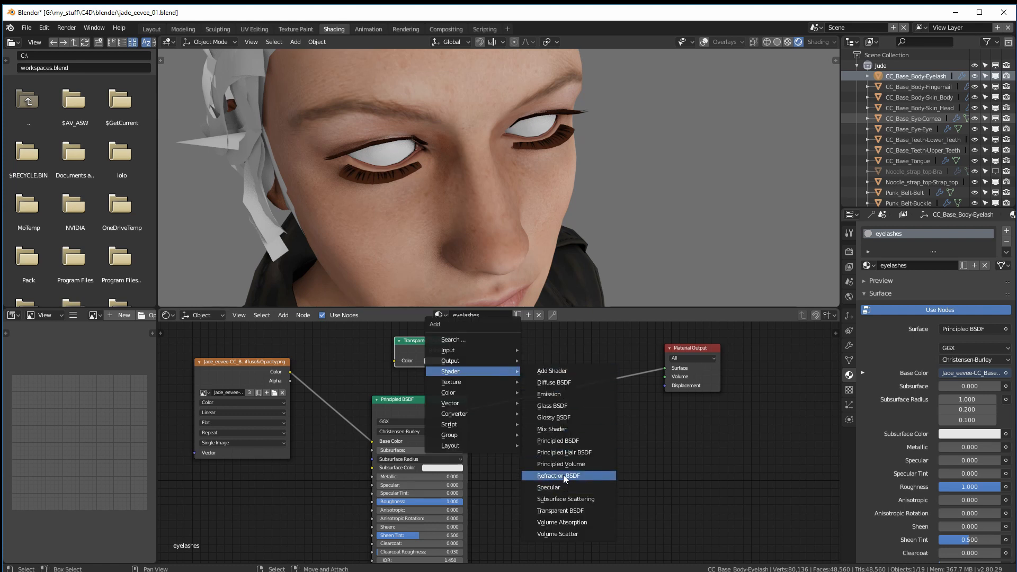
pyautogui.click(565, 430)
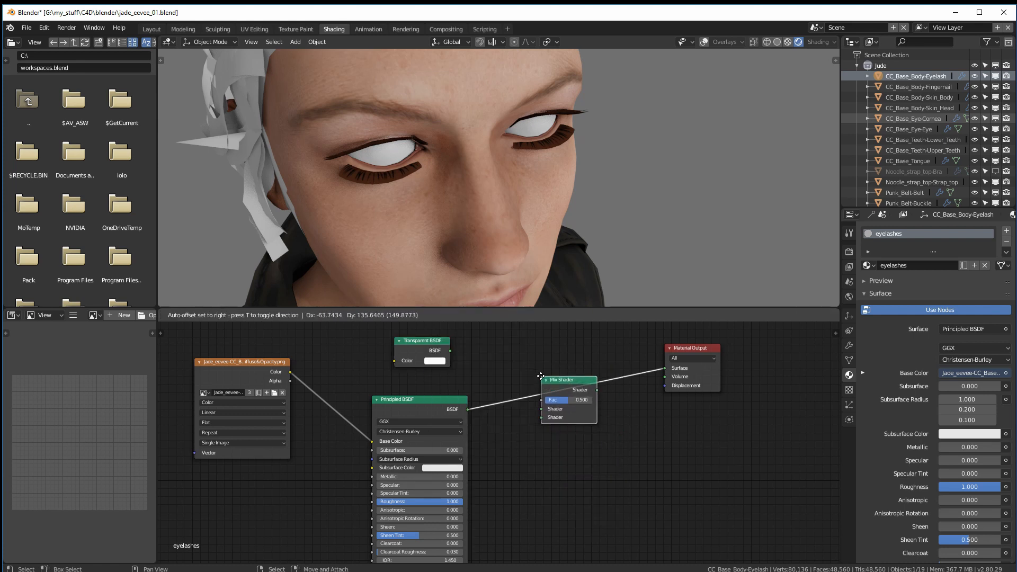
pyautogui.click(540, 377)
pyautogui.moveTo(568, 380); pyautogui.dragTo(569, 375)
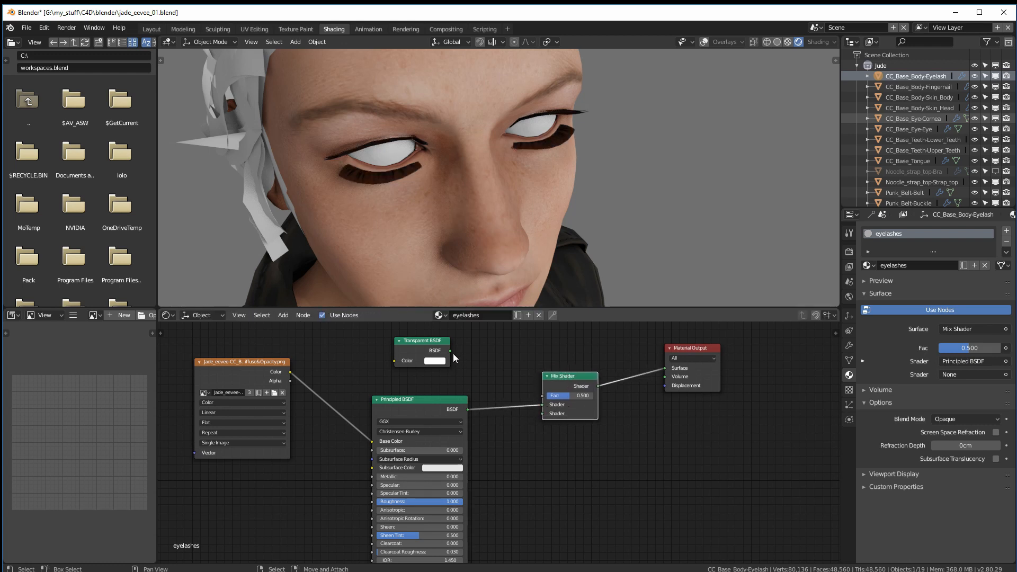
# - Connect the Transparent BSDF to the Mix Shader's first shader input, leaving the Principled BSDF in the second
pyautogui.moveTo(422, 350); pyautogui.dragTo(462, 346)
pyautogui.moveTo(435, 407); pyautogui.dragTo(446, 440)
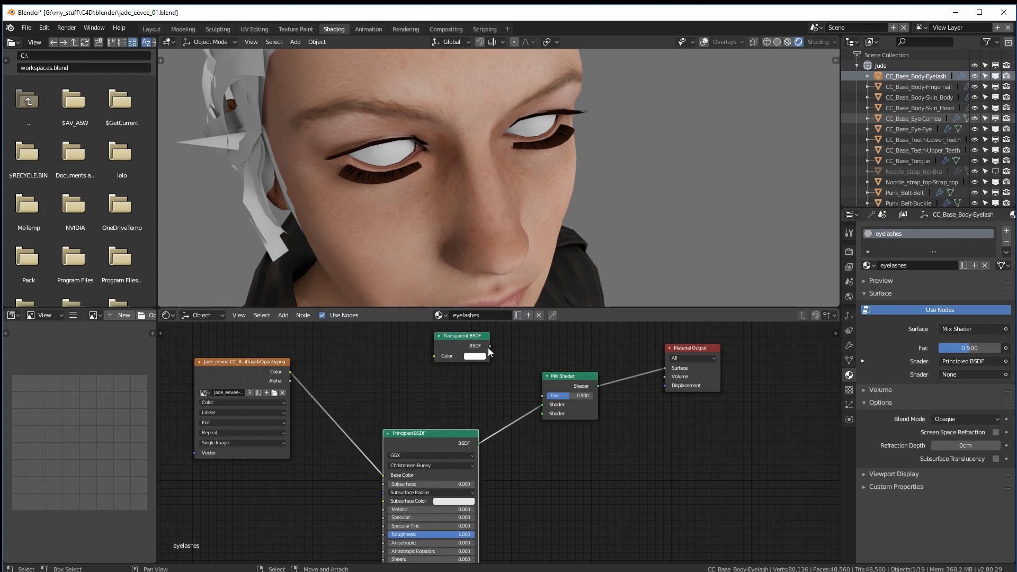
pyautogui.moveTo(489, 346); pyautogui.dragTo(542, 404)
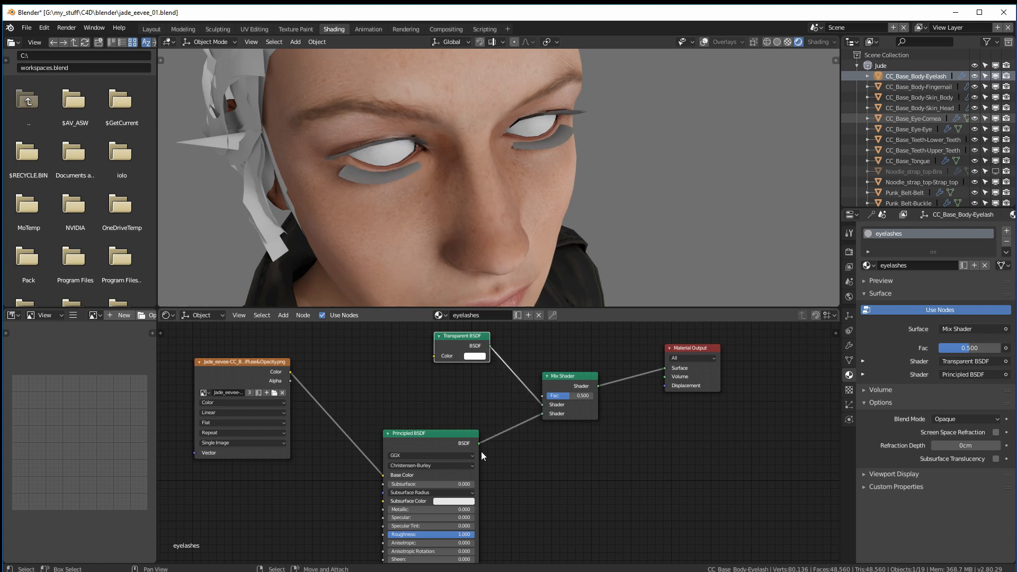
# - Tidy the node layout, placing the Transparent BSDF directly above the Principled BSDF and the Mix Shader level with the Material Output
pyautogui.moveTo(571, 377); pyautogui.dragTo(582, 367)
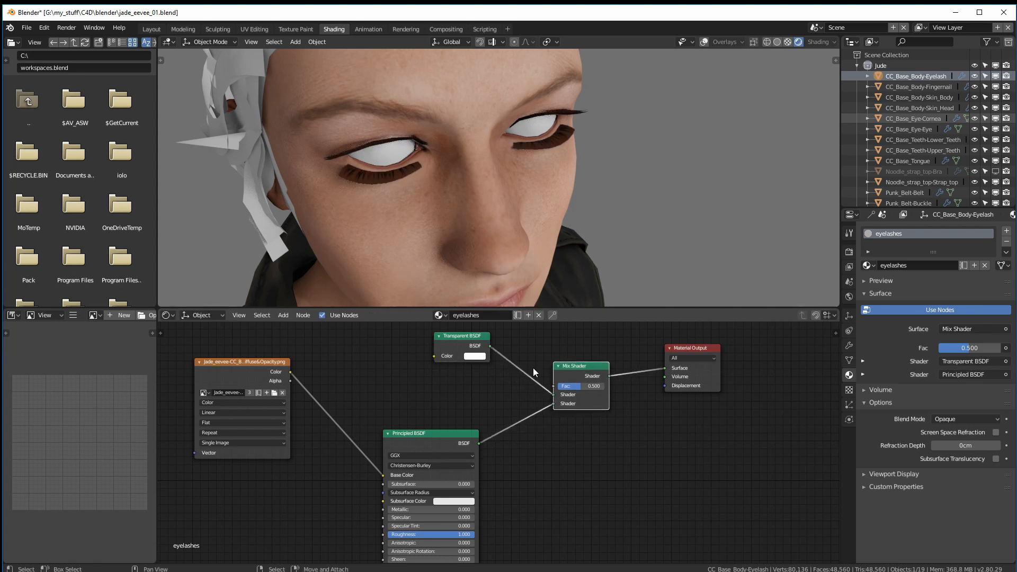
pyautogui.moveTo(462, 340); pyautogui.dragTo(429, 392)
pyautogui.moveTo(584, 367); pyautogui.dragTo(573, 349)
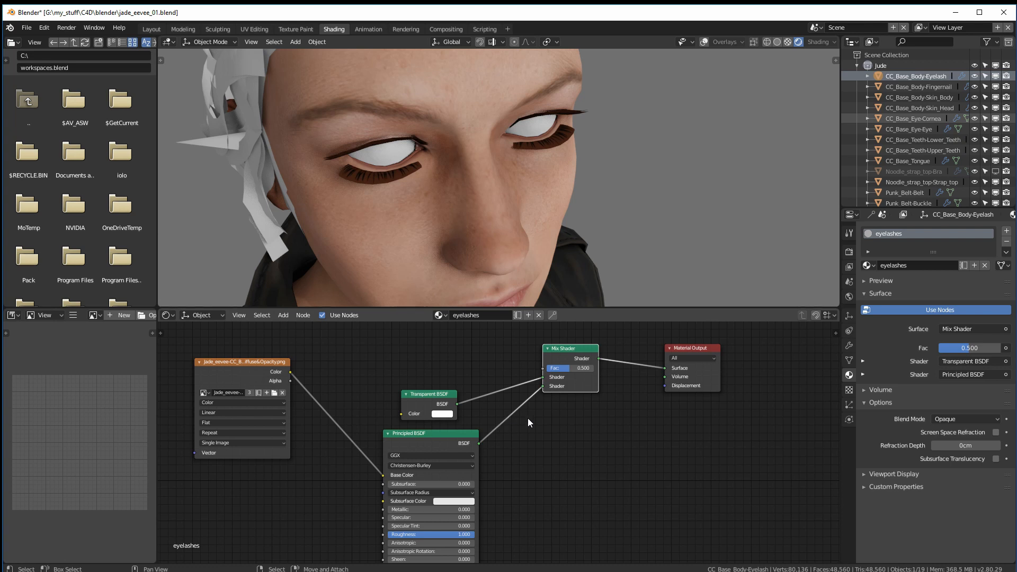
pyautogui.moveTo(573, 350); pyautogui.dragTo(571, 352)
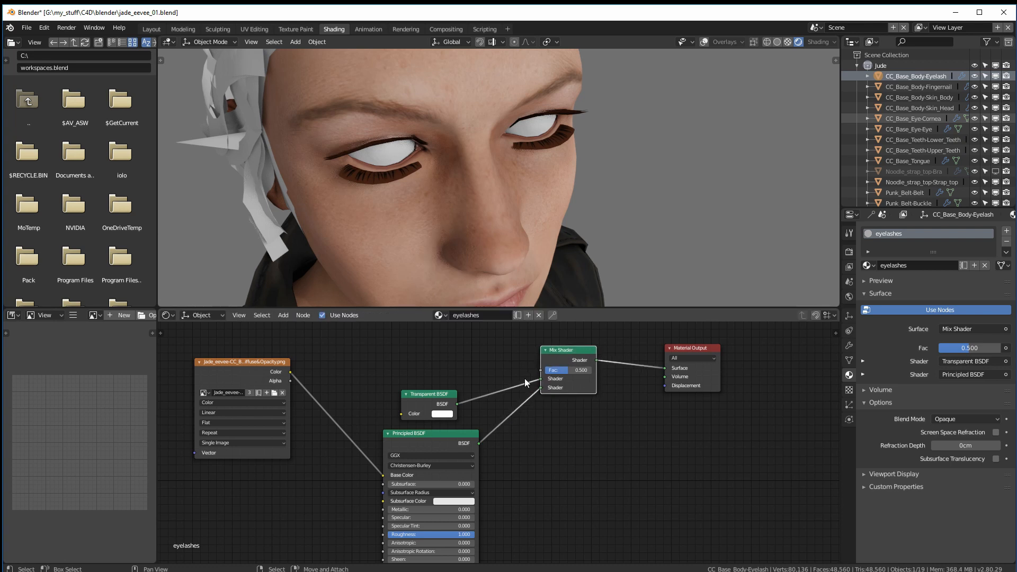
pyautogui.moveTo(432, 435); pyautogui.dragTo(429, 435)
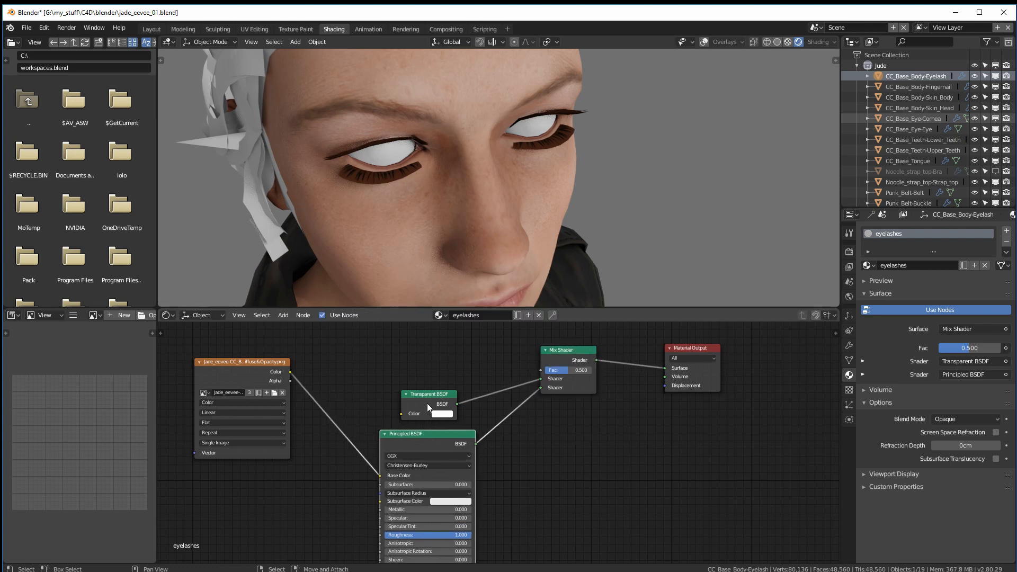
# - Connect the image texture's Alpha output to the Mix Shader's Fac input in the eyelashes material
pyautogui.moveTo(428, 395); pyautogui.dragTo(430, 397)
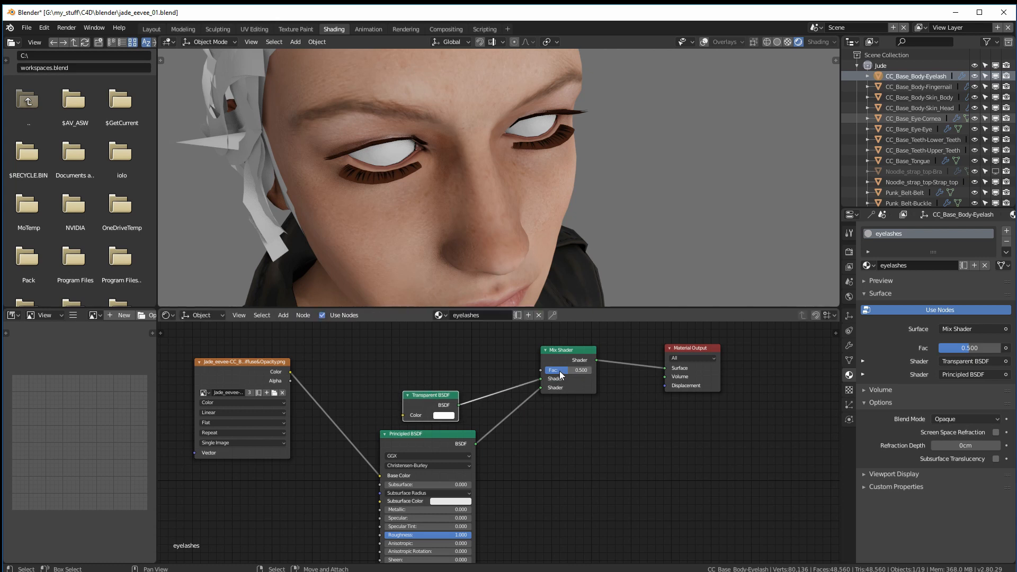
pyautogui.moveTo(290, 380); pyautogui.dragTo(540, 370)
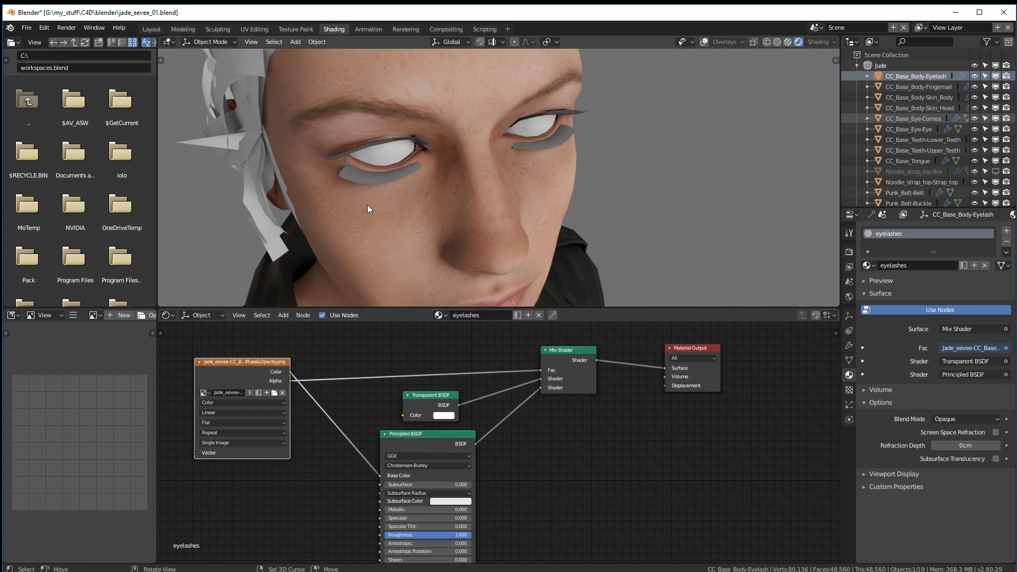
pyautogui.click(430, 395)
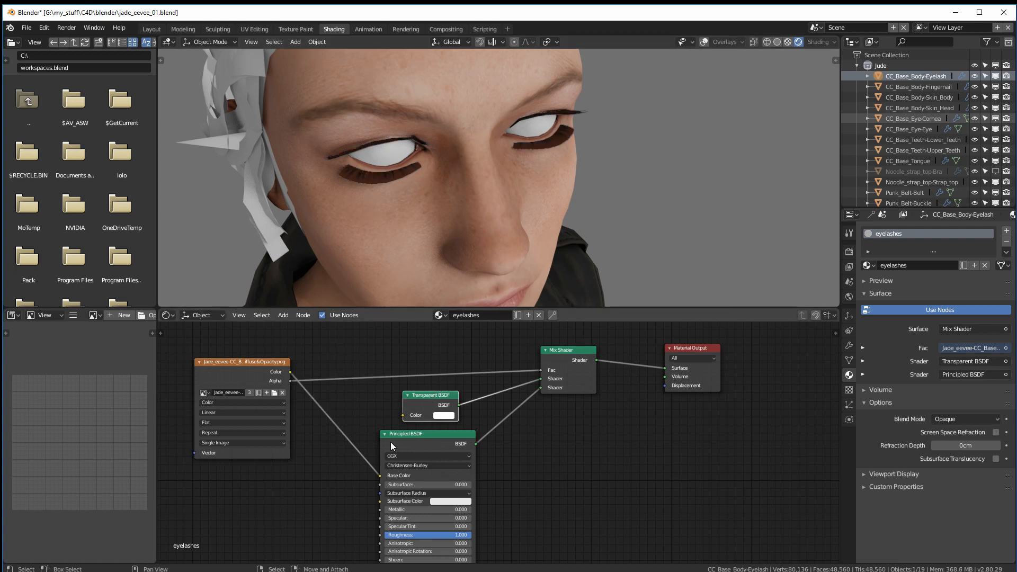
pyautogui.click(423, 434)
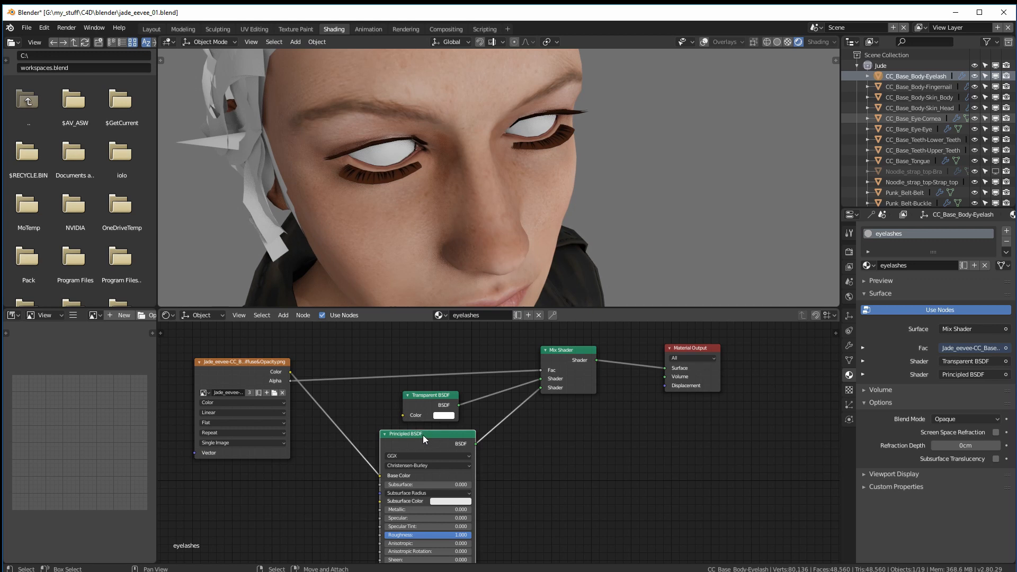
pyautogui.click(428, 395)
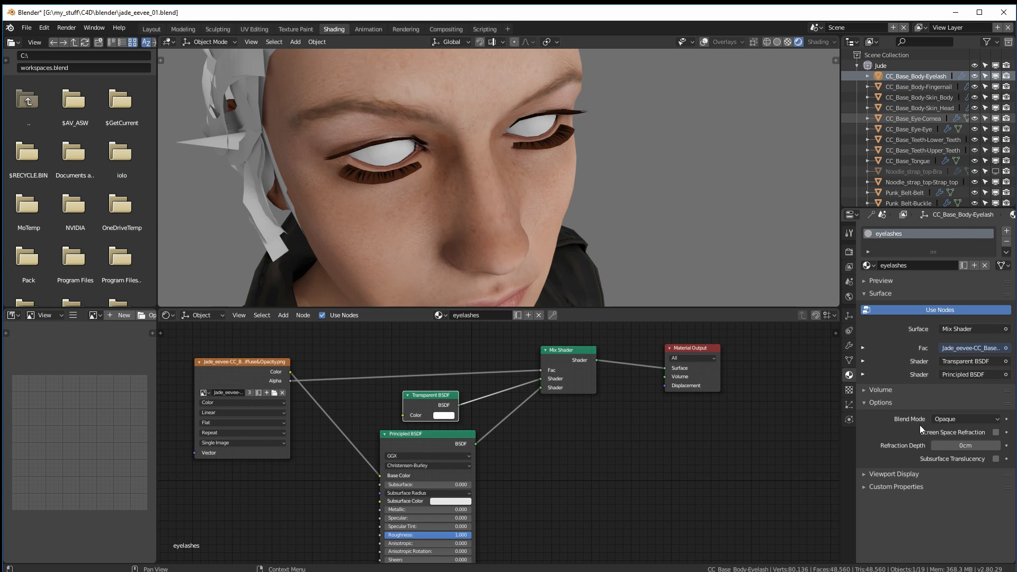
# - Set the eyelashes material's blend mode to Alpha Blend and inspect the lashes up close
pyautogui.click(956, 419)
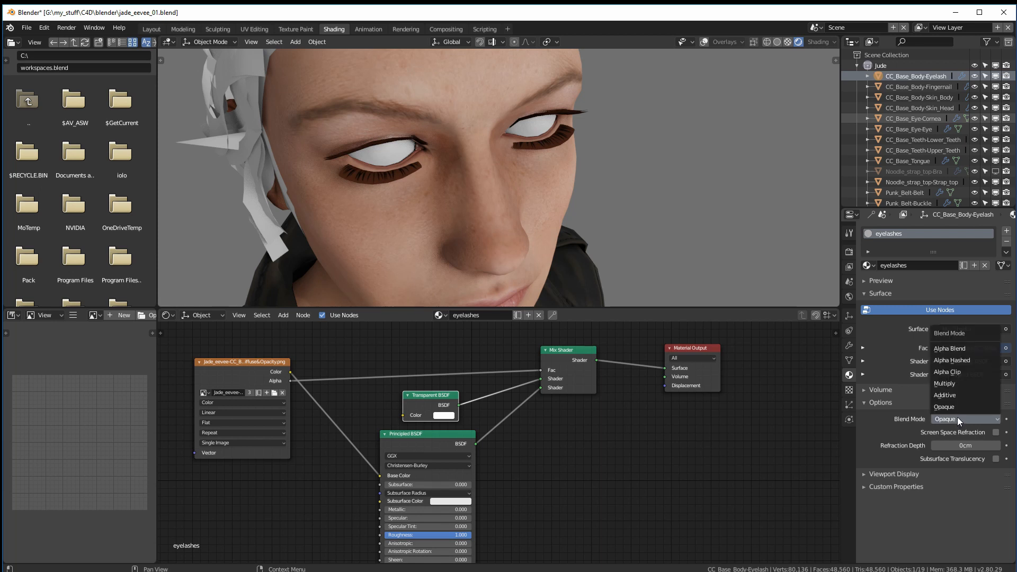
pyautogui.click(967, 349)
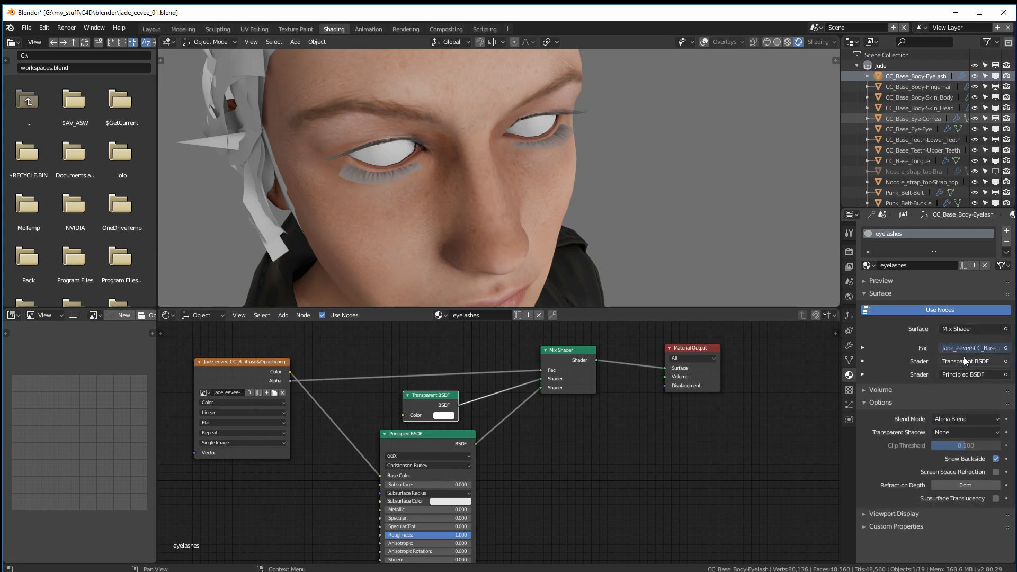
pyautogui.moveTo(625, 176); pyautogui.dragTo(577, 183, button='middle')
pyautogui.scroll(3, 644, 168)
pyautogui.scroll(2, 577, 177)
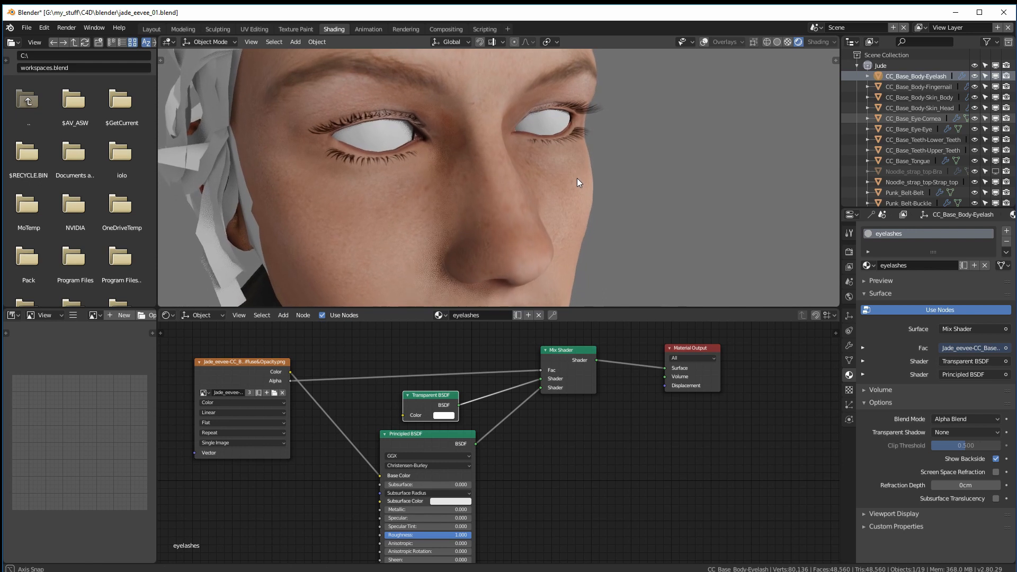
pyautogui.moveTo(577, 180); pyautogui.dragTo(542, 185, button='middle')
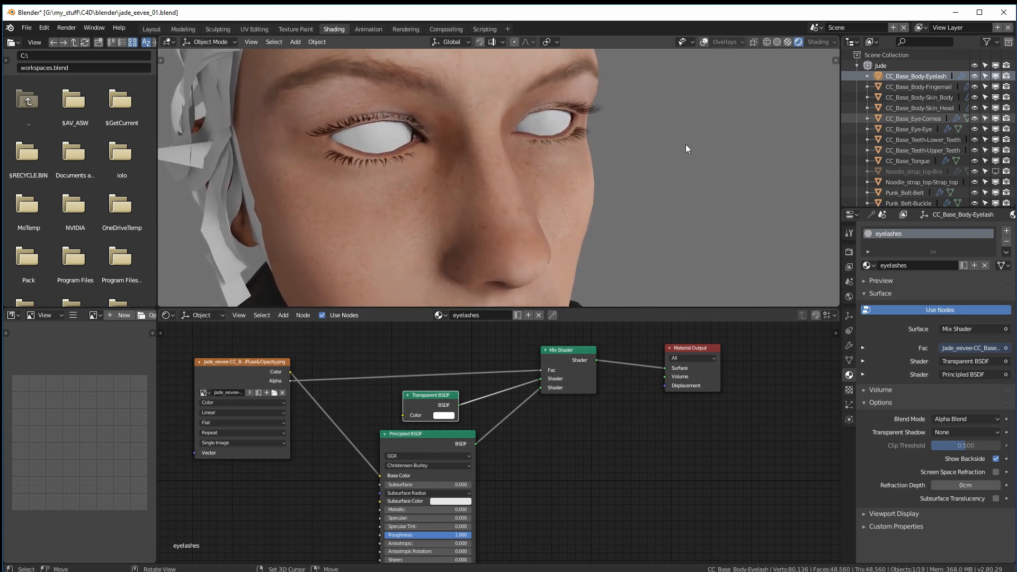
# - Compare the lashes in LookDev and rendered viewport shading, and check the lamp's light settings before reselecting the CC_Base_Body-Eyelash mesh
pyautogui.click(787, 42)
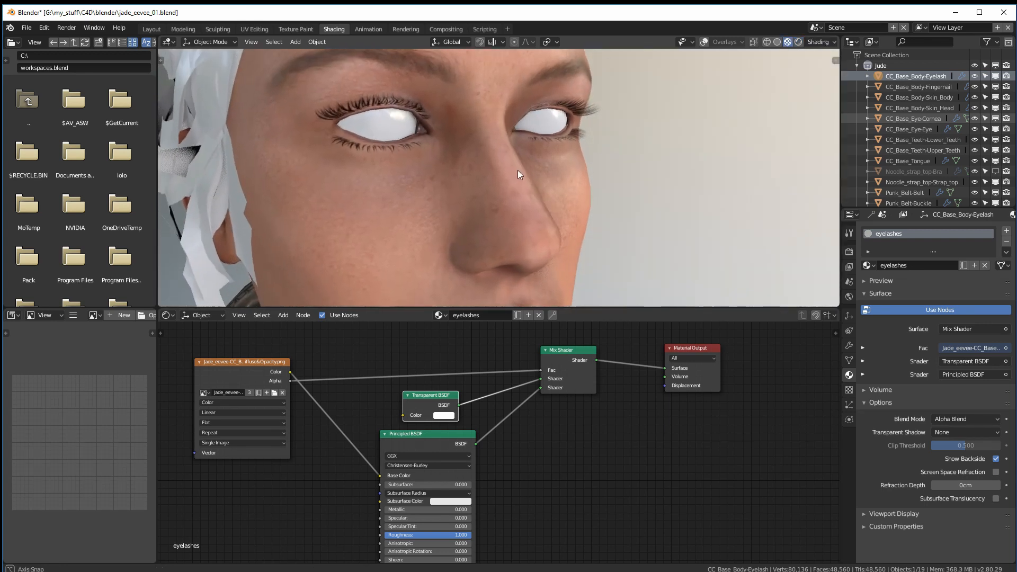
pyautogui.click(798, 42)
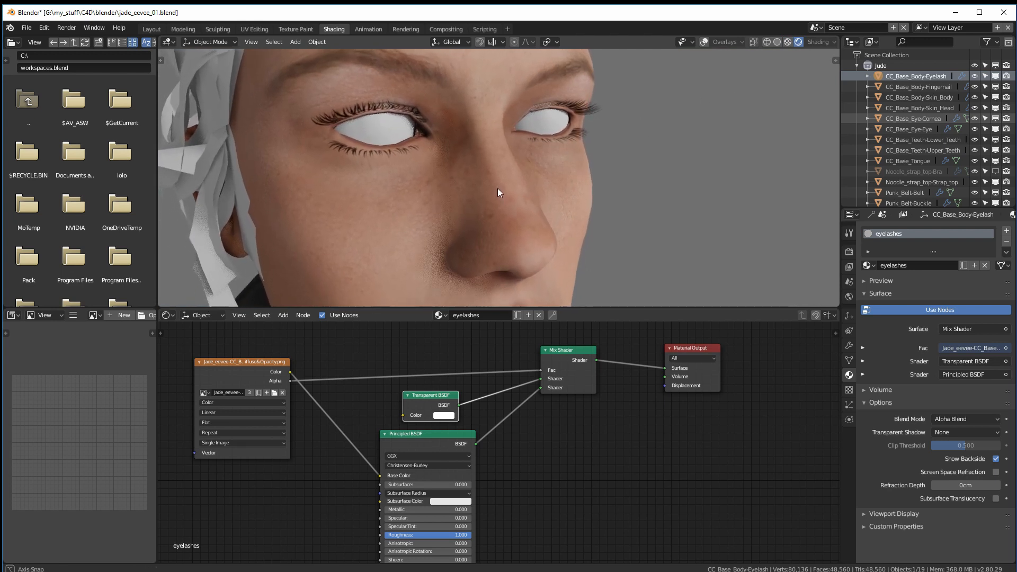
pyautogui.scroll(-4, 919, 118)
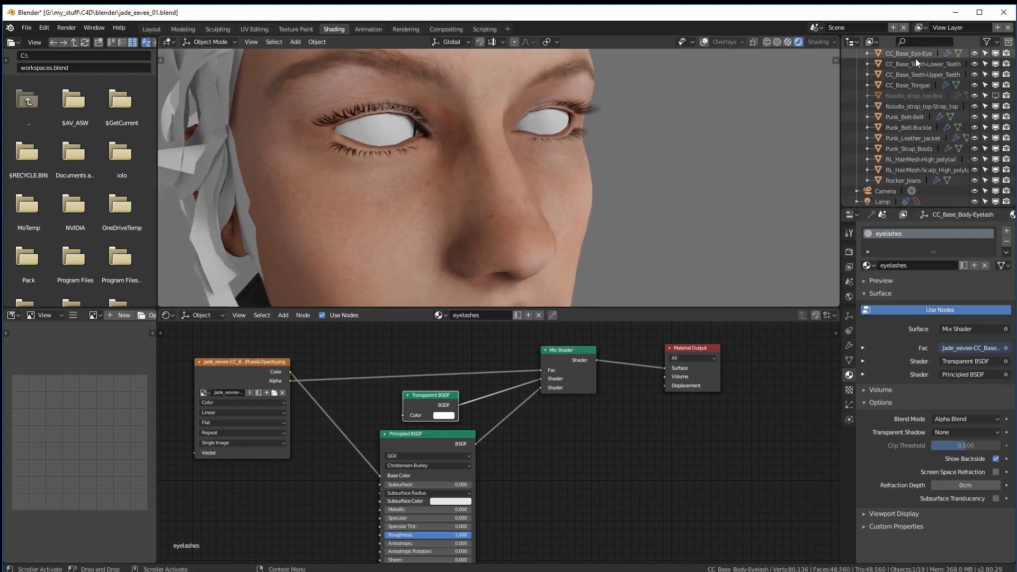
pyautogui.click(886, 202)
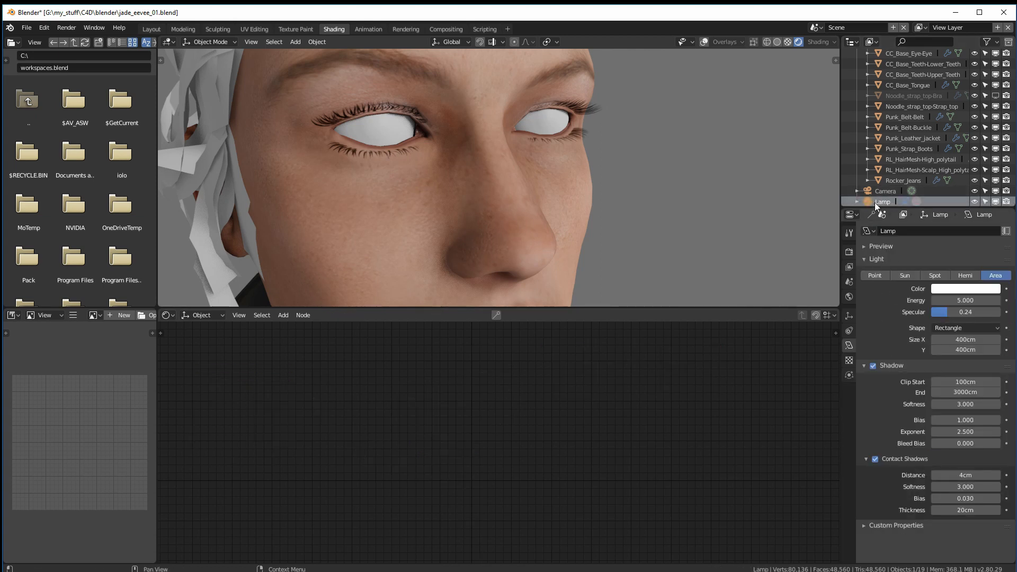
pyautogui.scroll(4, 900, 128)
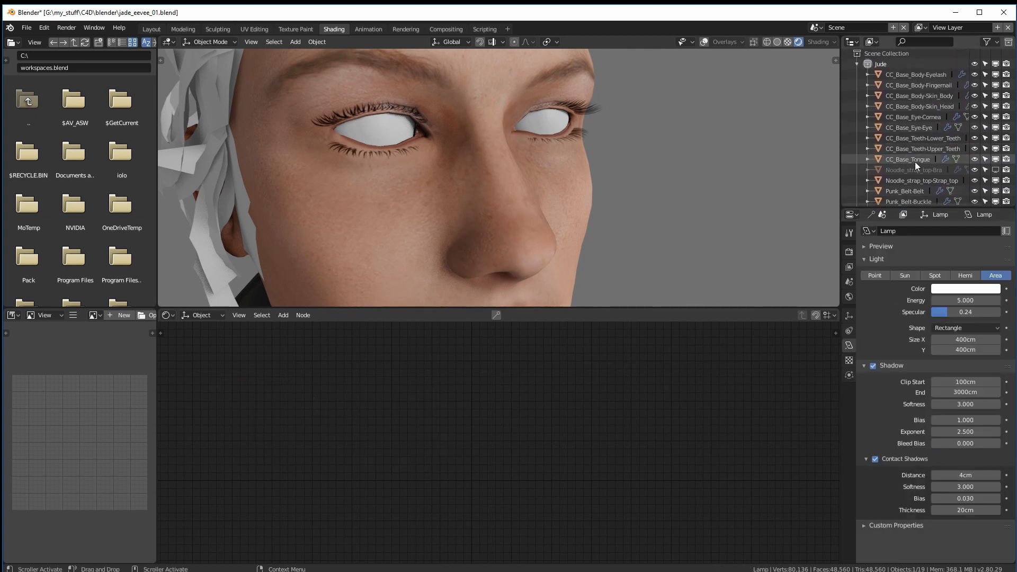
pyautogui.click(915, 75)
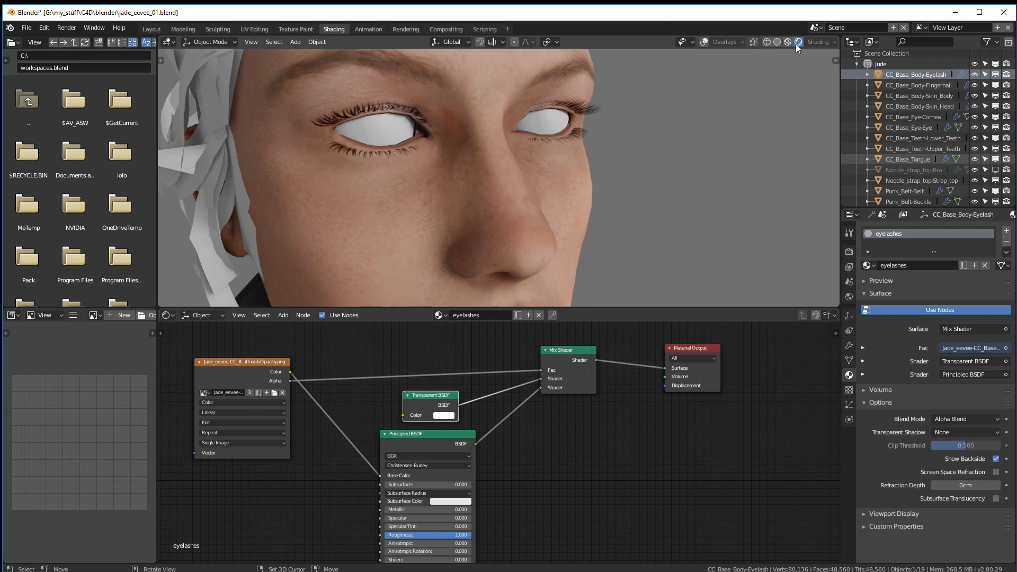
pyautogui.moveTo(644, 126); pyautogui.dragTo(648, 124, button='middle')
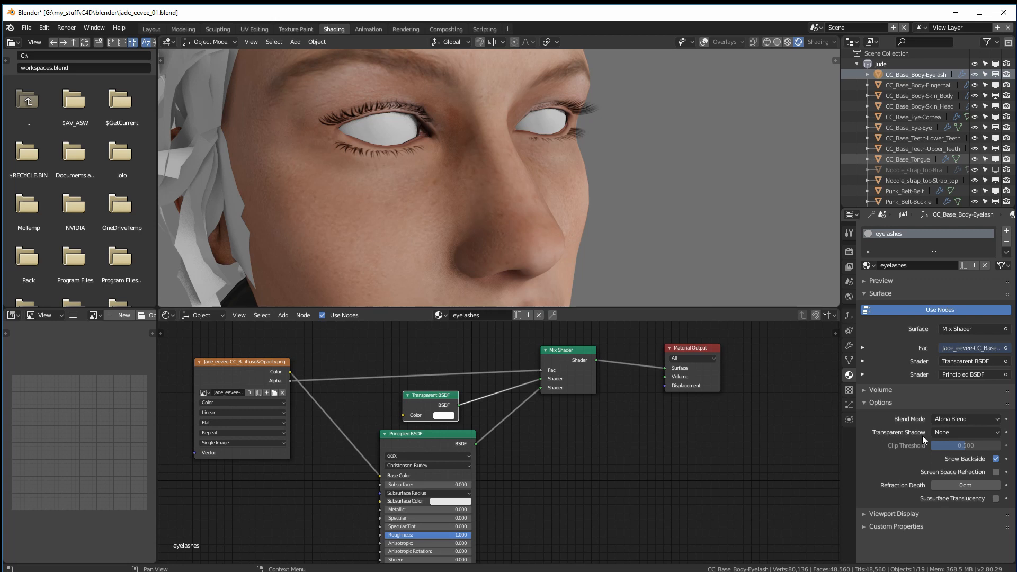
# - Set the eyelashes material's transparent shadow to Hashed and its blend mode to Alpha Hashed, checking the lashes from several angles
pyautogui.click(955, 432)
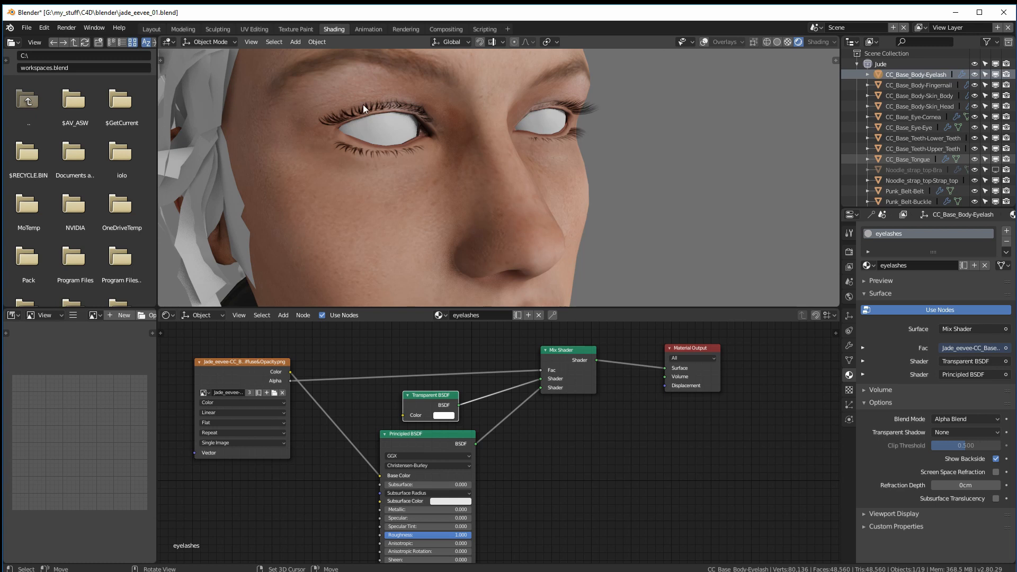
pyautogui.click(951, 432)
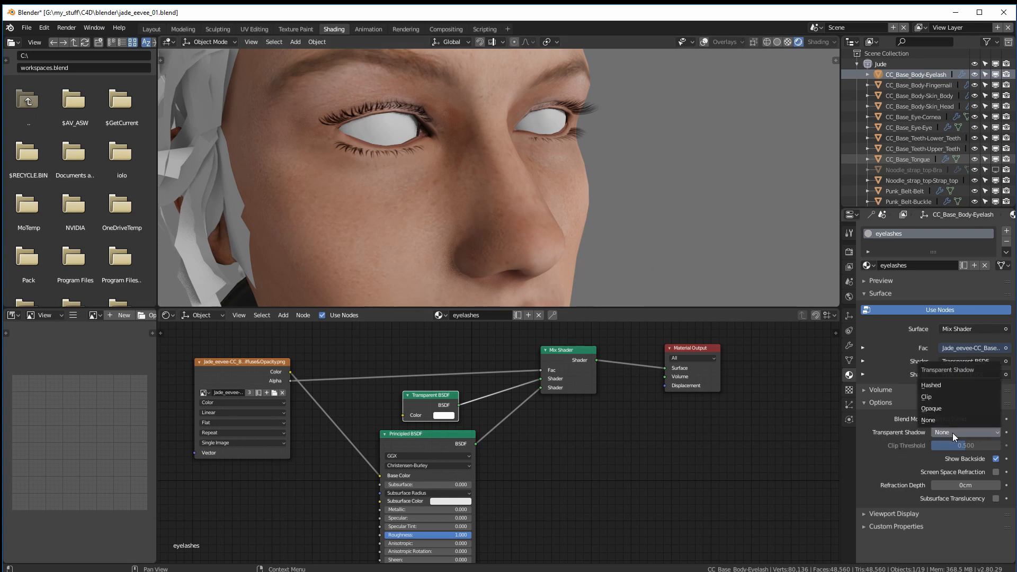
pyautogui.click(942, 385)
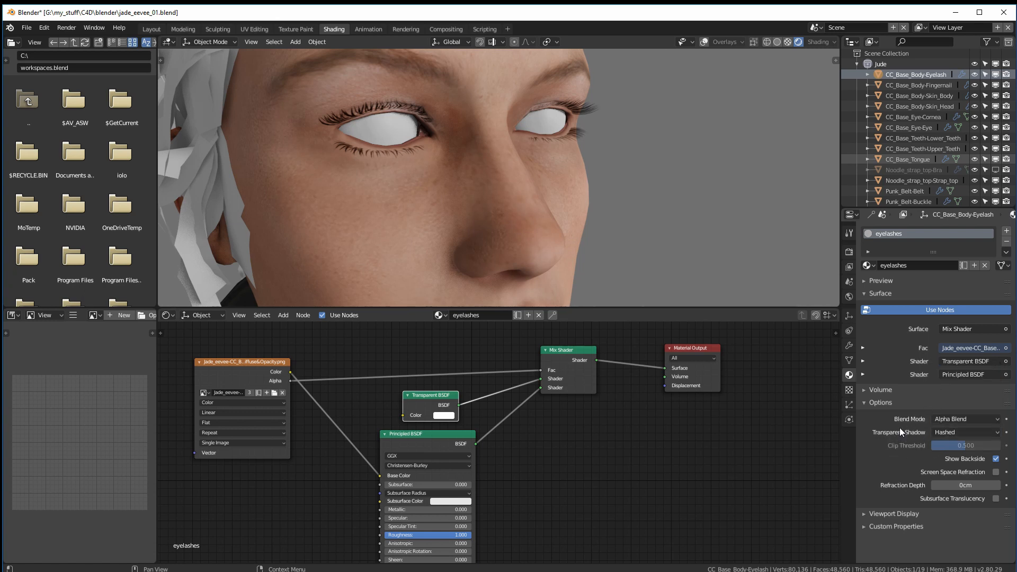
pyautogui.click(965, 419)
pyautogui.click(978, 361)
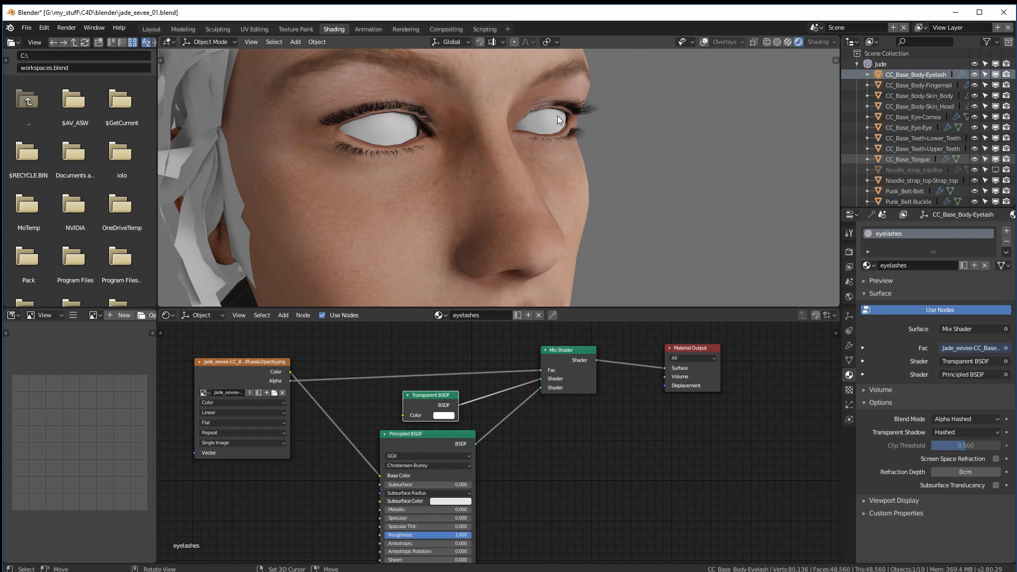
pyautogui.moveTo(416, 155)
pyautogui.mouseDown(button='middle')
pyautogui.moveTo(424, 134)
pyautogui.moveTo(415, 163)
pyautogui.mouseUp(button='middle')
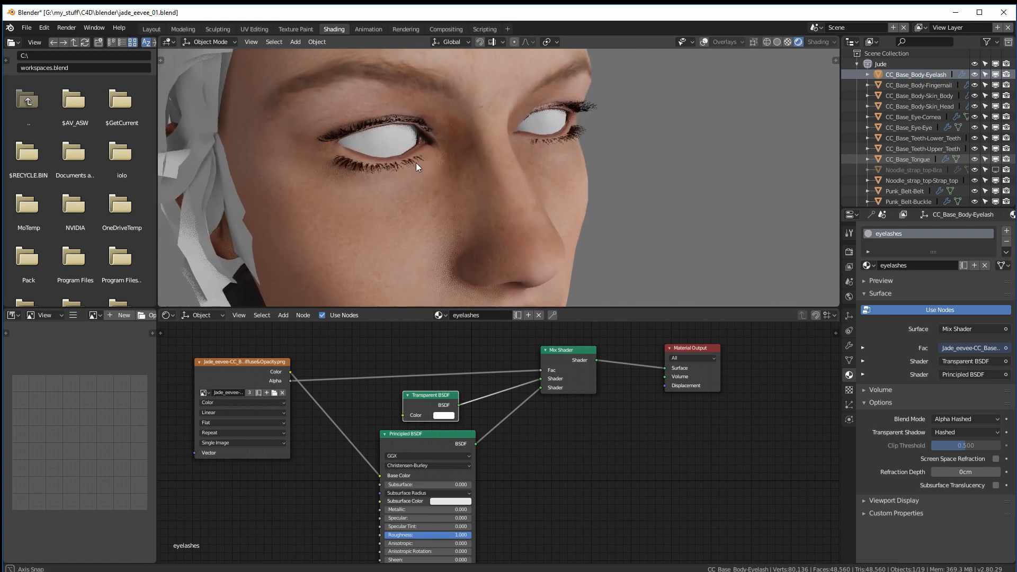
pyautogui.moveTo(291, 141); pyautogui.dragTo(535, 179, button='middle')
pyautogui.moveTo(456, 188); pyautogui.dragTo(502, 200, button='middle')
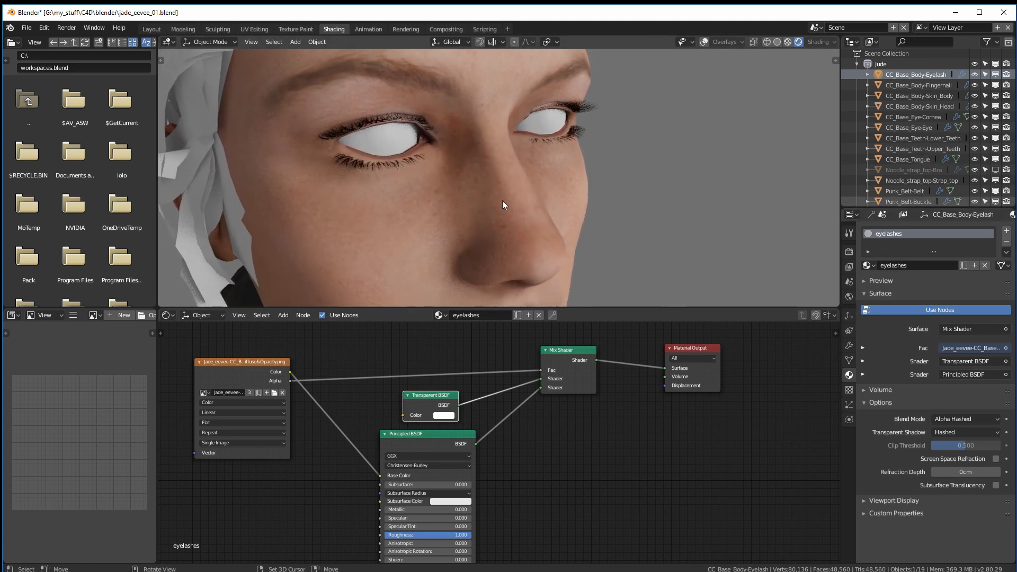
# - Try the Alpha Clip blend mode with the transparent shadow set to Clip on the eyelashes material
pyautogui.click(953, 419)
pyautogui.click(965, 373)
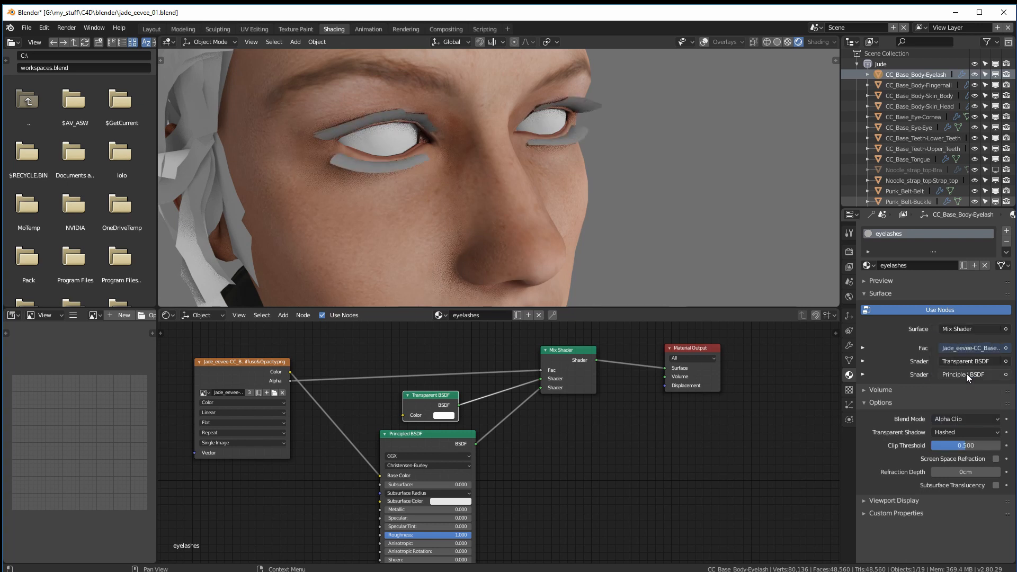
pyautogui.click(957, 431)
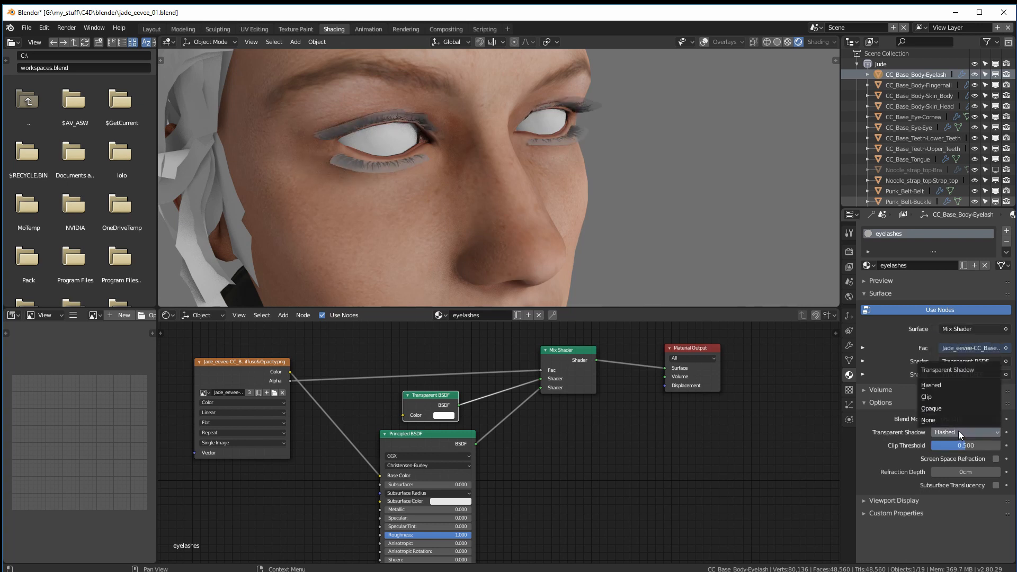
pyautogui.click(955, 397)
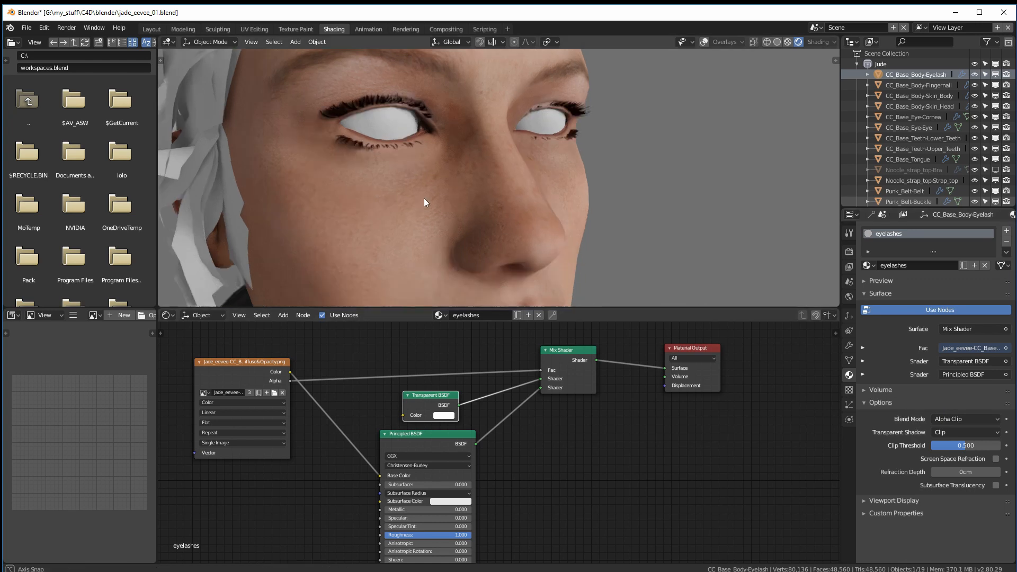
# - Raise the eyelashes material's clip threshold to 0.606 while checking the lashes up close
pyautogui.scroll(5, 424, 201)
pyautogui.moveTo(502, 178); pyautogui.dragTo(425, 184, button='middle')
pyautogui.moveTo(962, 446)
pyautogui.mouseDown()
pyautogui.moveTo(944, 446)
pyautogui.moveTo(998, 444)
pyautogui.moveTo(971, 447)
pyautogui.mouseUp()
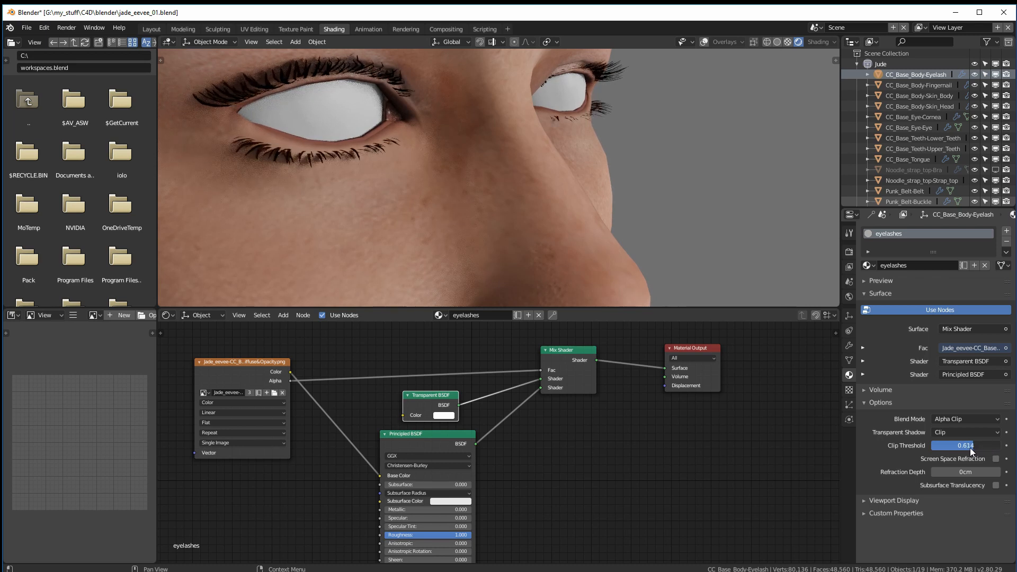
pyautogui.moveTo(523, 174)
pyautogui.mouseDown(button='middle')
pyautogui.moveTo(517, 164)
pyautogui.moveTo(513, 183)
pyautogui.mouseUp(button='middle')
pyautogui.keyDown('shift'); pyautogui.moveTo(513, 183); pyautogui.dragTo(577, 183, button='middle'); pyautogui.keyUp('shift')
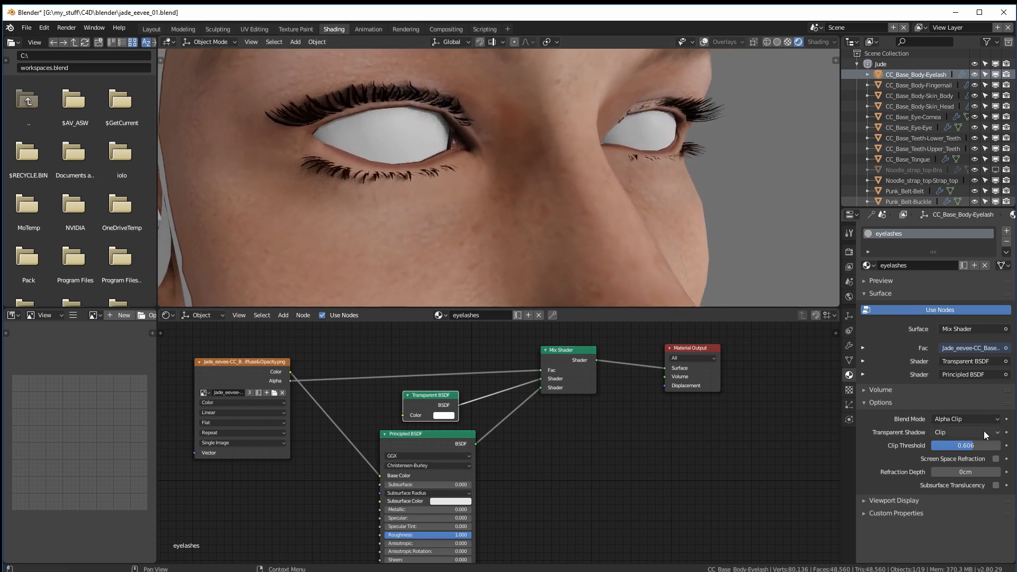
# - Switch the eyelashes material back to the Alpha Blend mode to compare it with the clipped lashes
pyautogui.click(956, 418)
pyautogui.click(967, 348)
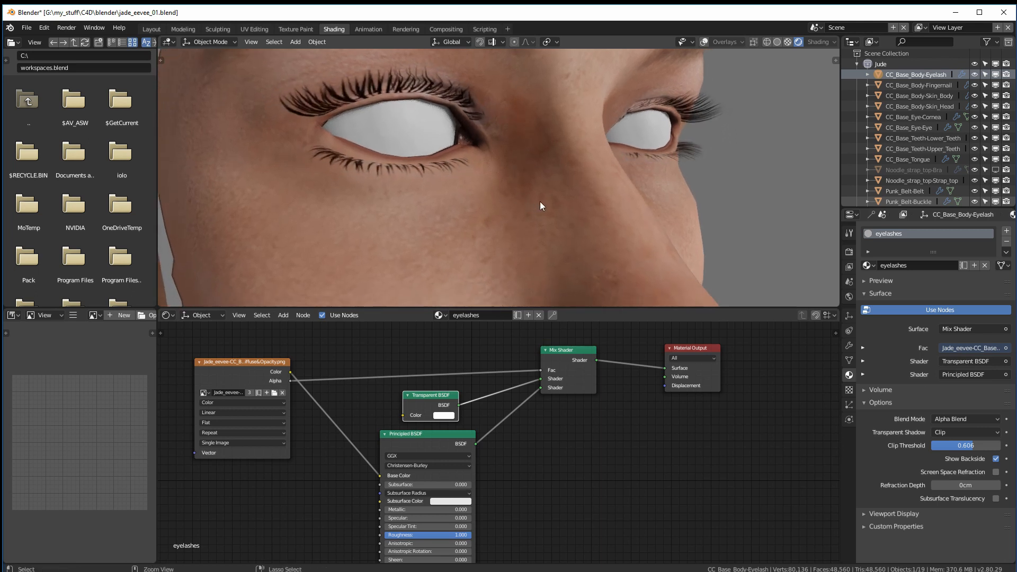
pyautogui.moveTo(540, 204)
pyautogui.mouseDown(button='middle')
pyautogui.moveTo(495, 236)
pyautogui.moveTo(539, 215)
pyautogui.mouseUp(button='middle')
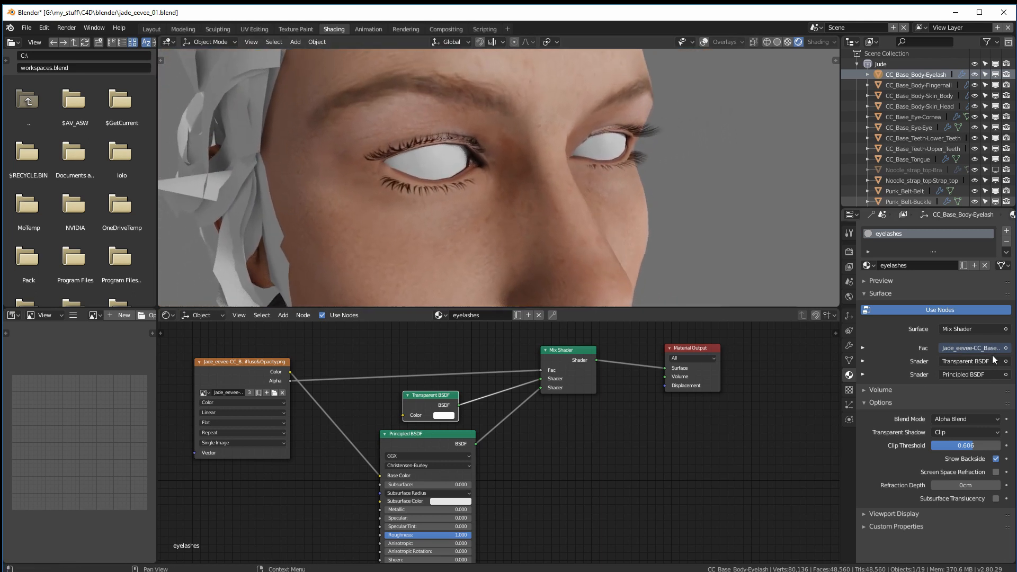
# - Set the eyelashes material's blend mode to Alpha Hashed and its transparent shadow to Hashed
pyautogui.click(958, 419)
pyautogui.click(964, 361)
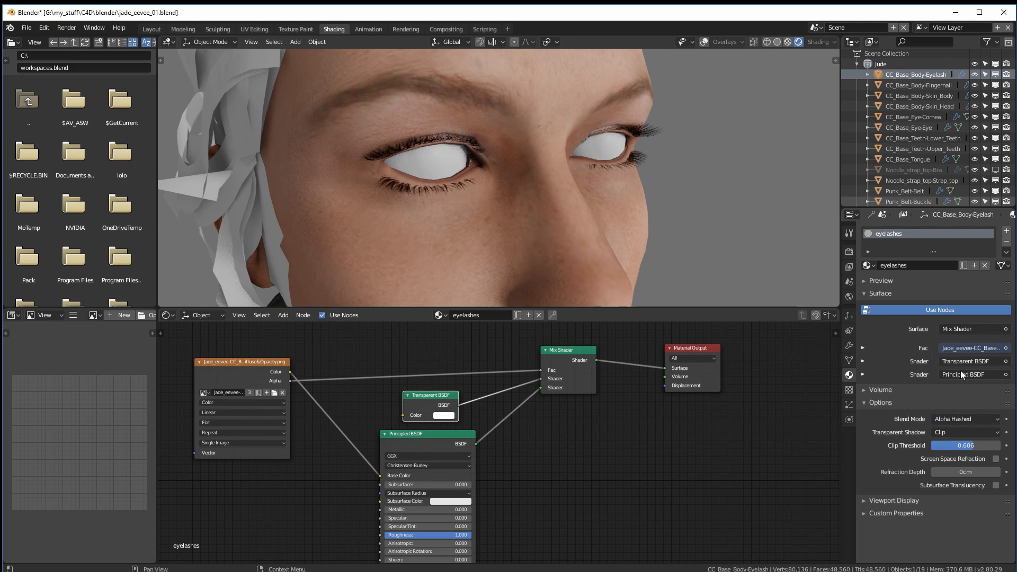
pyautogui.click(956, 434)
pyautogui.click(953, 384)
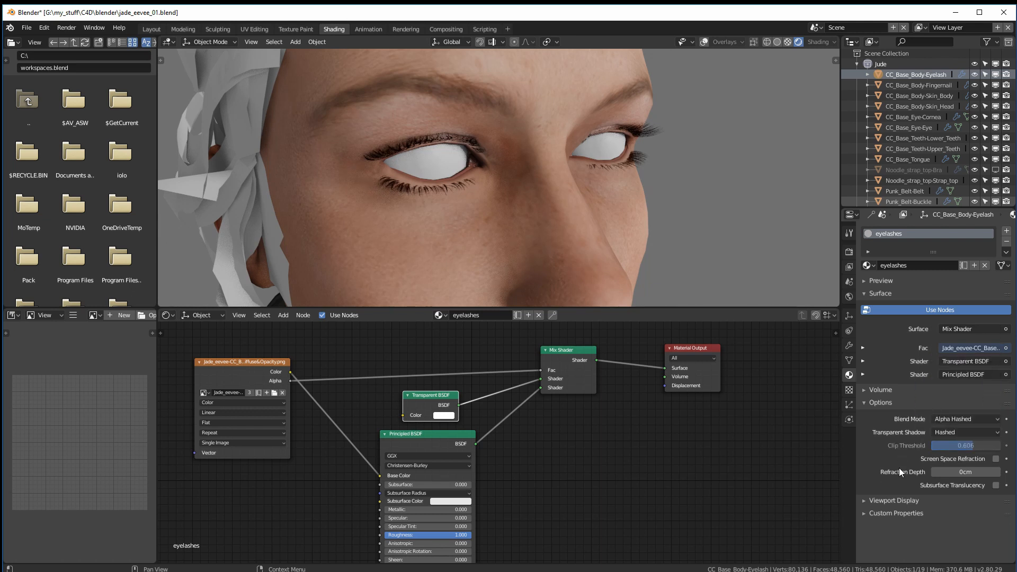
pyautogui.moveTo(587, 234)
pyautogui.mouseDown(button='middle')
pyautogui.moveTo(586, 221)
pyautogui.moveTo(583, 230)
pyautogui.mouseUp(button='middle')
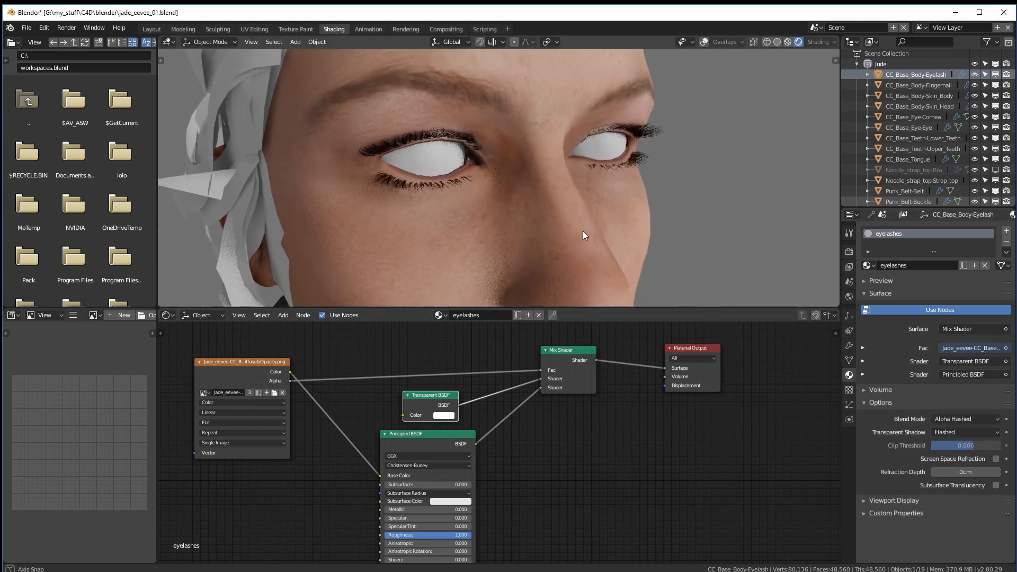
# - Select the lamp, compare its contact shadows off and on, and set their distance to 474 cm
pyautogui.scroll(-5, 924, 138)
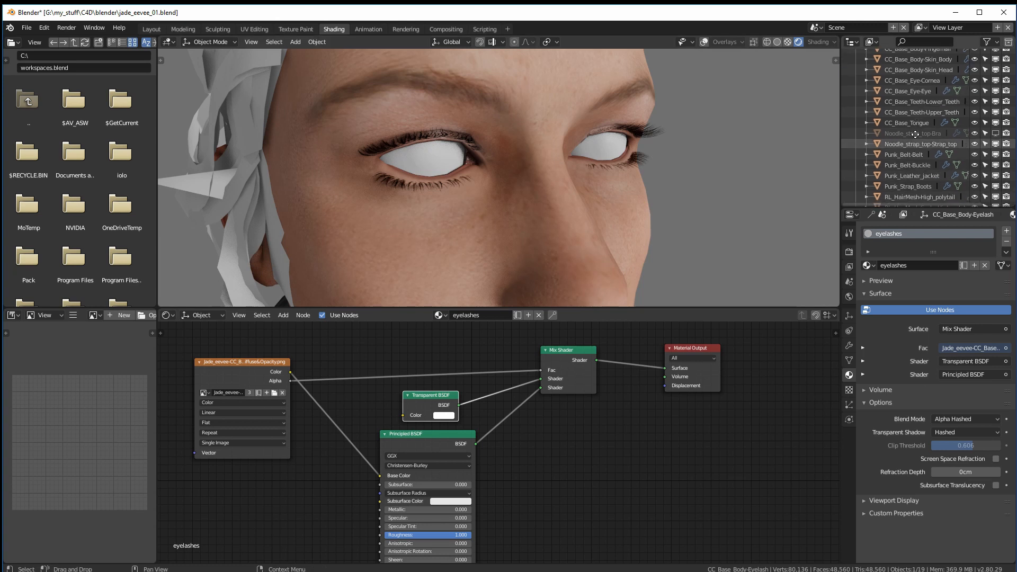
pyautogui.click(884, 205)
pyautogui.moveTo(885, 208); pyautogui.dragTo(887, 221)
pyautogui.moveTo(909, 184); pyautogui.dragTo(909, 161, button='middle')
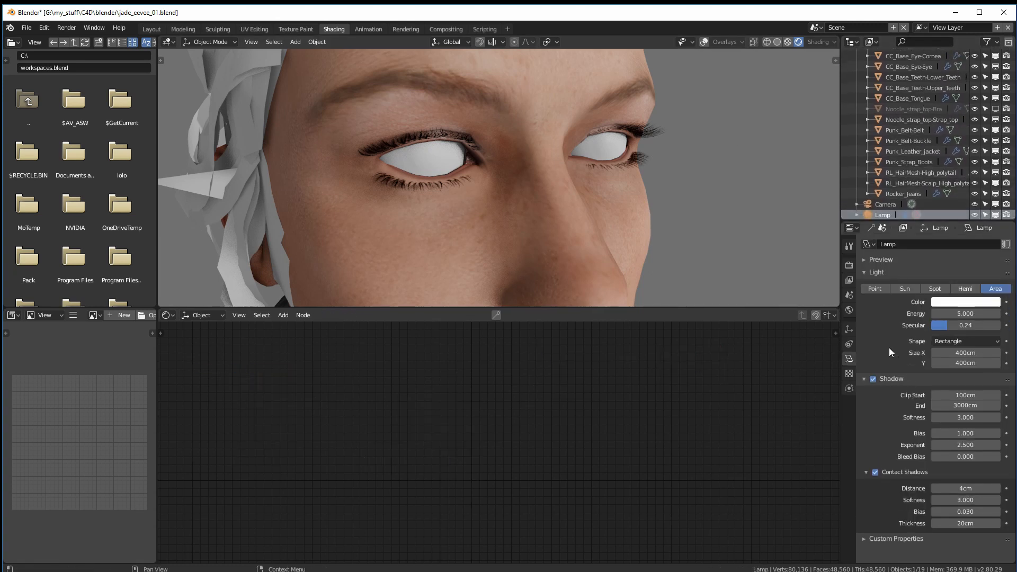
pyautogui.click(875, 472)
pyautogui.click(874, 472)
pyautogui.moveTo(965, 488)
pyautogui.mouseDown()
pyautogui.moveTo(978, 488)
pyautogui.moveTo(948, 500)
pyautogui.mouseUp()
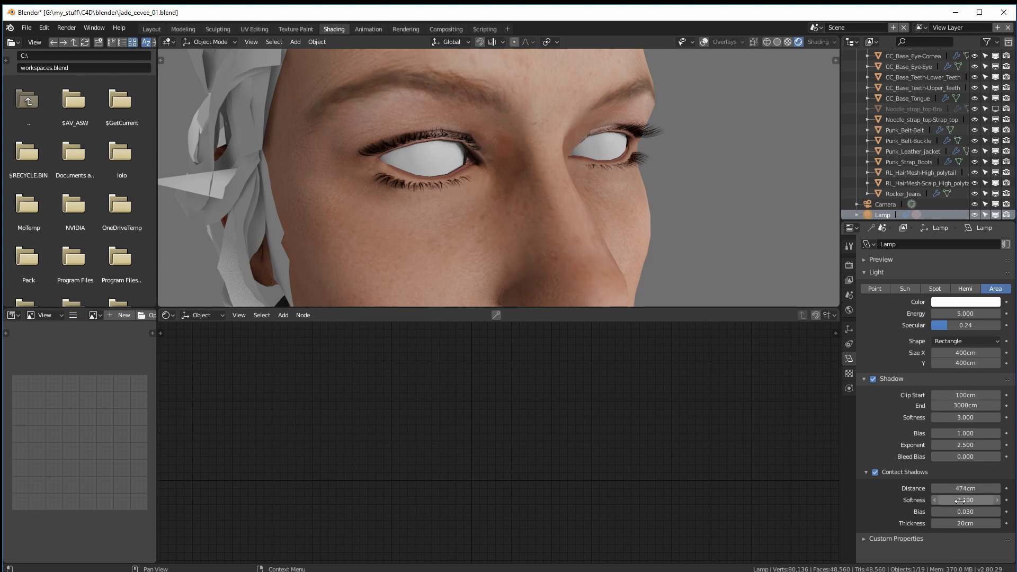
# - Set the lamp's contact shadow distance to 2 cm and its softness to 3, checking the lashes from another angle
pyautogui.moveTo(961, 488); pyautogui.dragTo(915, 490)
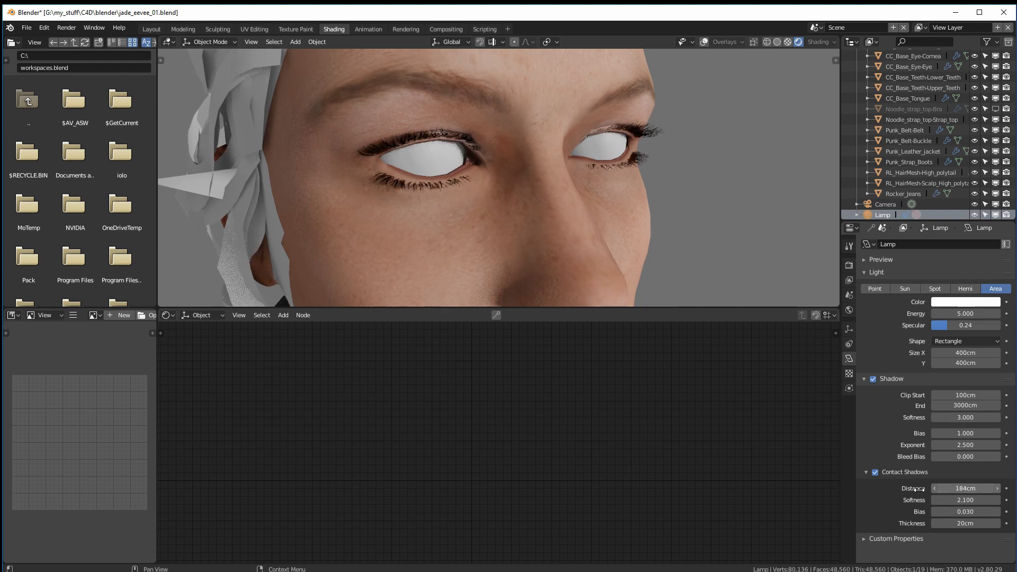
pyautogui.click(959, 490)
pyautogui.write('2')
pyautogui.press('Return')
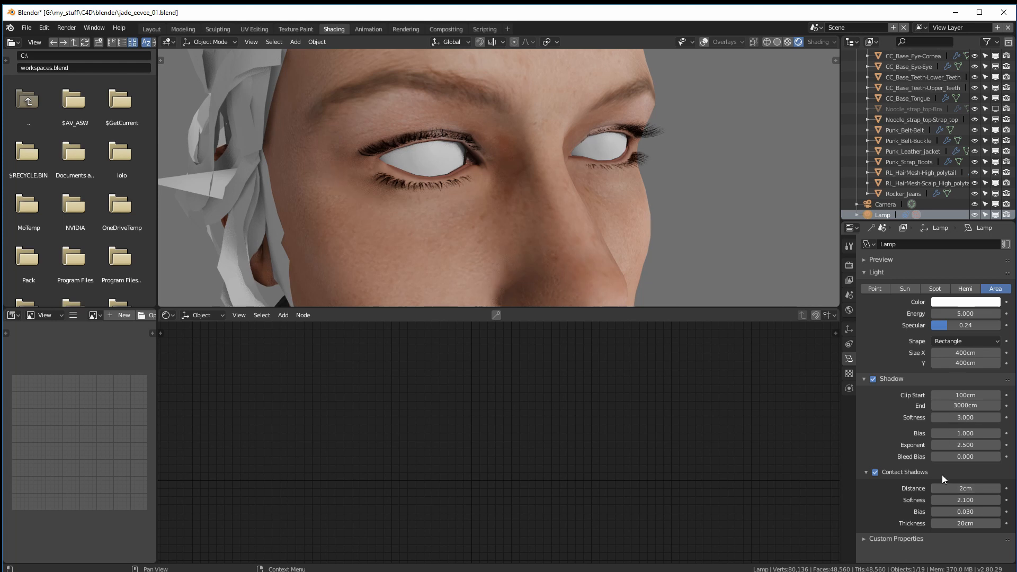
pyautogui.moveTo(963, 500)
pyautogui.mouseDown()
pyautogui.moveTo(980, 500)
pyautogui.moveTo(969, 502)
pyautogui.mouseUp()
pyautogui.click(972, 501)
pyautogui.write('3')
pyautogui.press('Return')
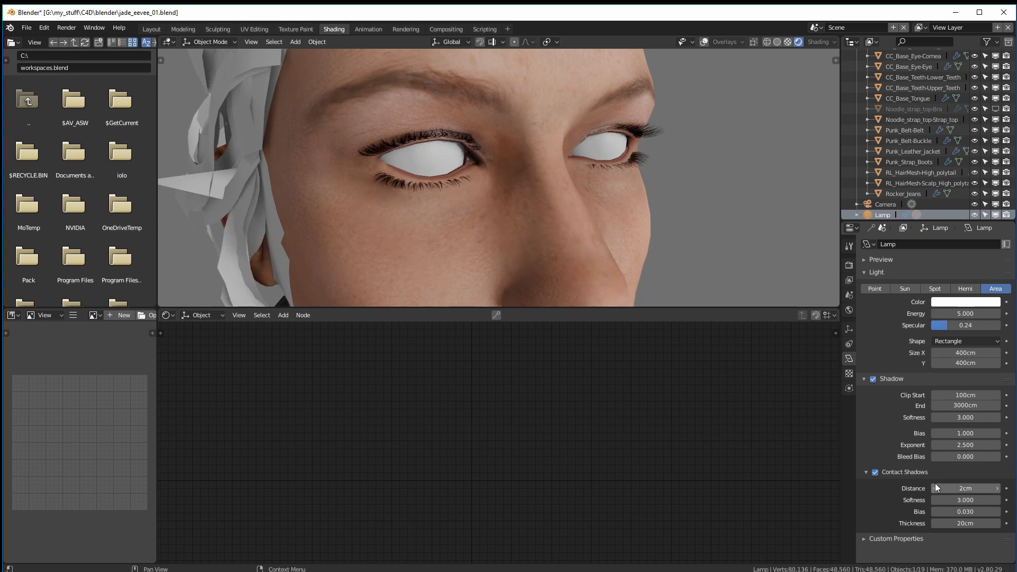
pyautogui.moveTo(532, 216); pyautogui.dragTo(549, 241, button='middle')
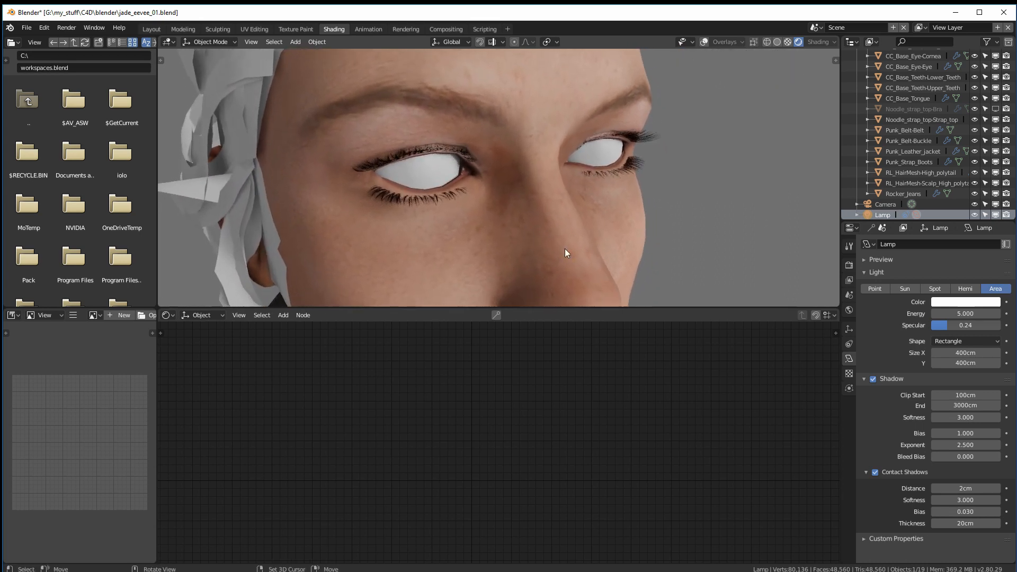
# - Select the CC_Base_Body-Eyelash object and examine its material and lashes from a different angle
pyautogui.scroll(5, 908, 101)
pyautogui.scroll(-1, 914, 107)
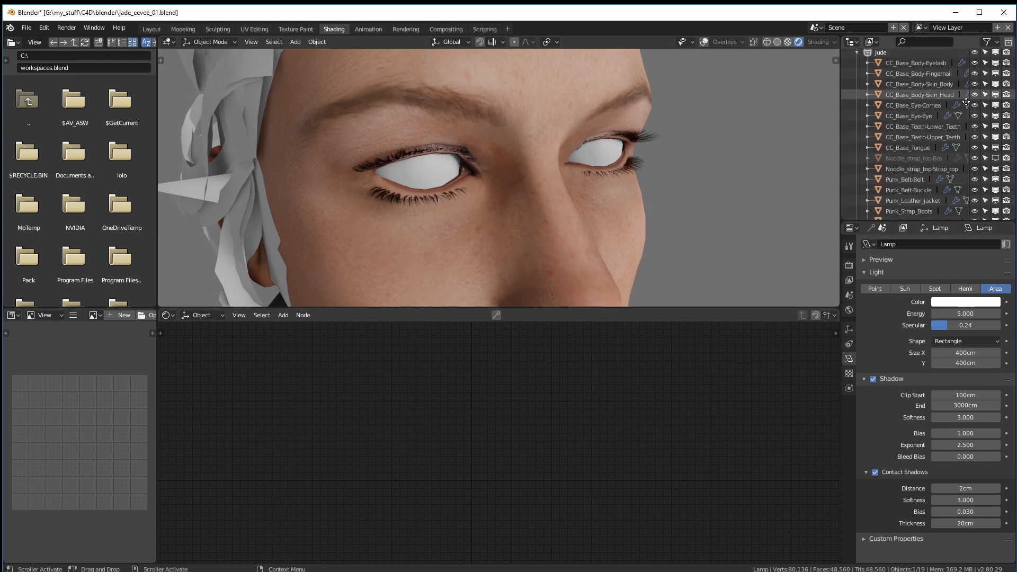
pyautogui.click(921, 64)
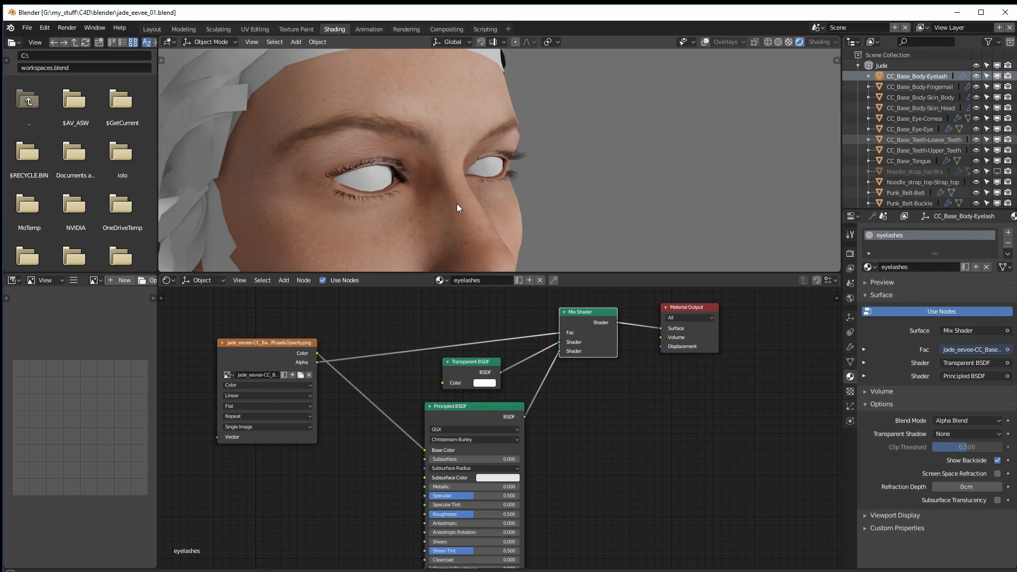
pyautogui.moveTo(458, 186); pyautogui.dragTo(461, 212, button='middle')
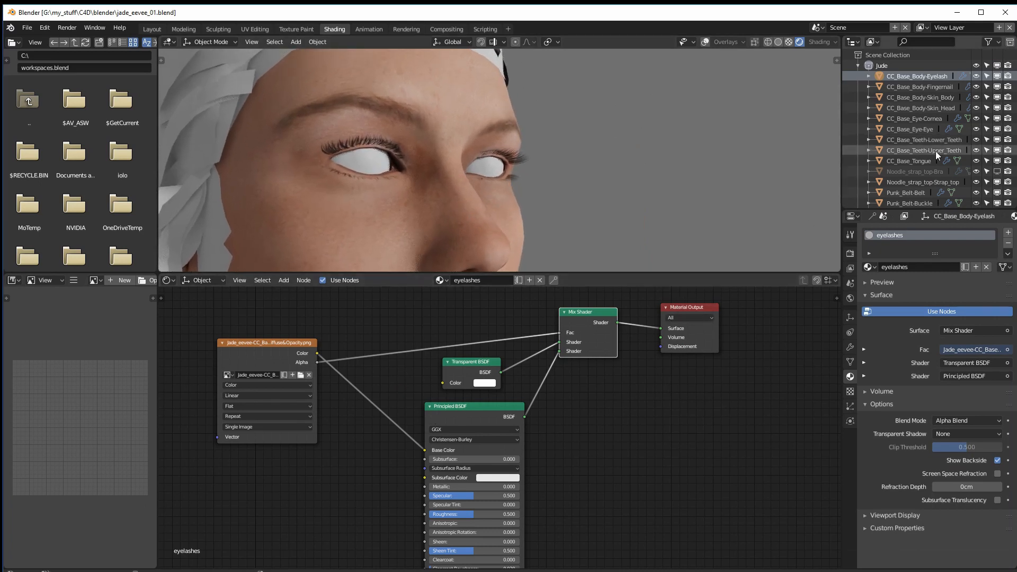
# - Select the RL_HairMesh-Scalp_High_polytail object and switch the viewport to LookDev shading with the whole hair in view
pyautogui.scroll(-1, 903, 164)
pyautogui.scroll(-6, 906, 160)
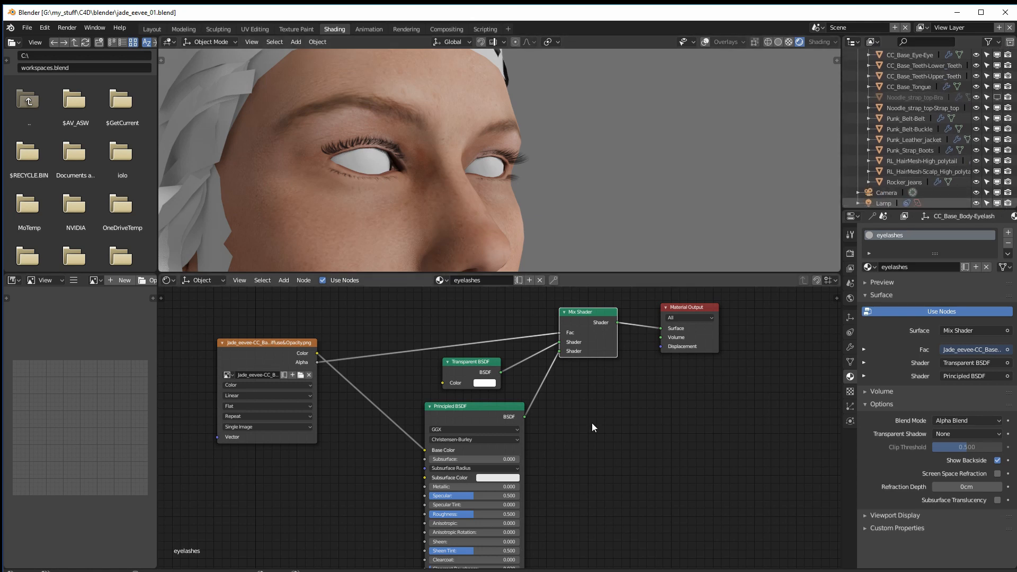
pyautogui.click(908, 171)
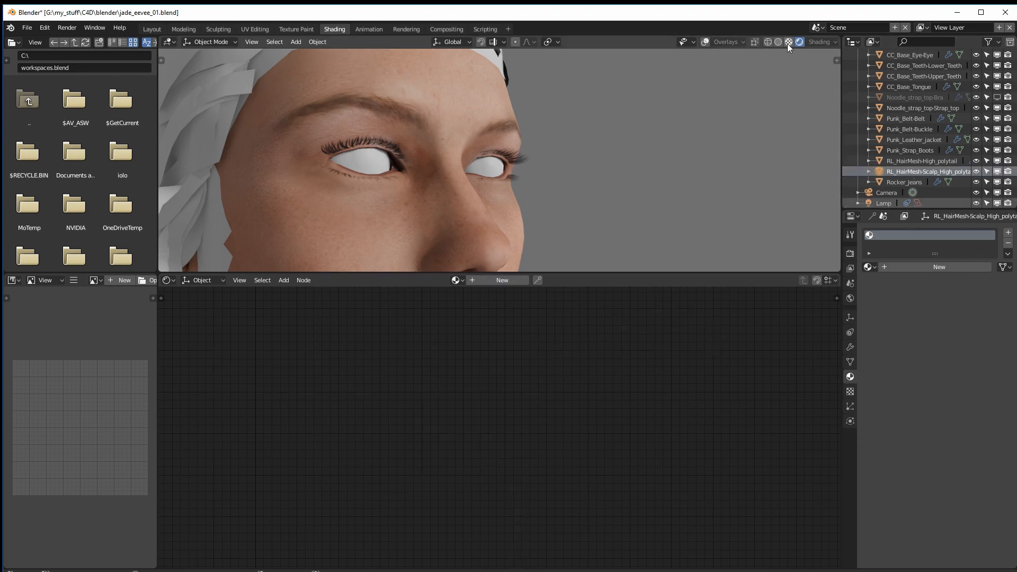
pyautogui.moveTo(479, 162); pyautogui.dragTo(465, 141, button='middle')
pyautogui.scroll(-3, 456, 142)
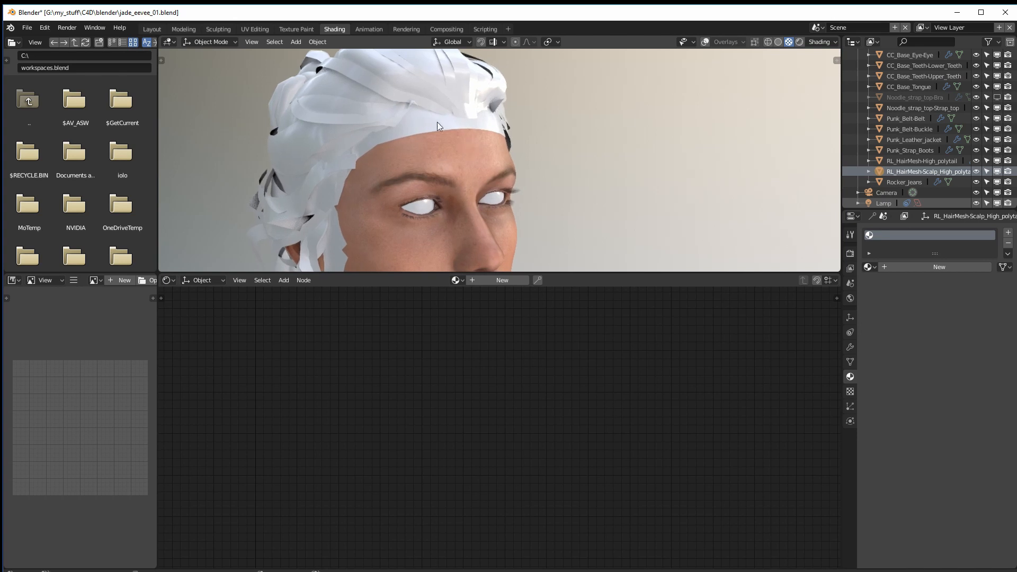
pyautogui.click(904, 161)
pyautogui.click(903, 171)
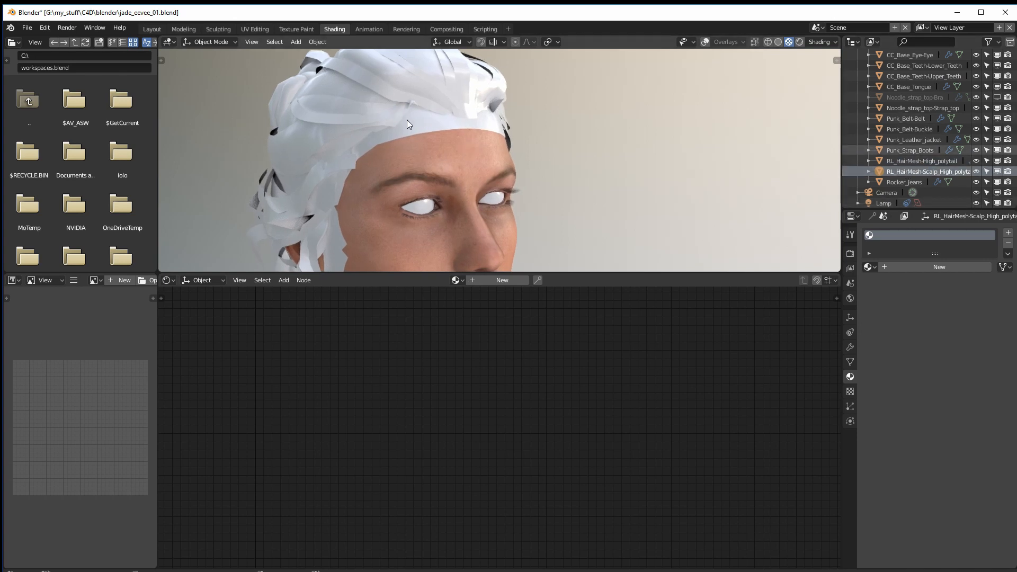
# - Turn on the viewport overlays and pick the scalp mesh under the hair to confirm which surface it covers
pyautogui.hotkey('shift', 'alt', 'z')
pyautogui.click(386, 83)
pyautogui.click(413, 129)
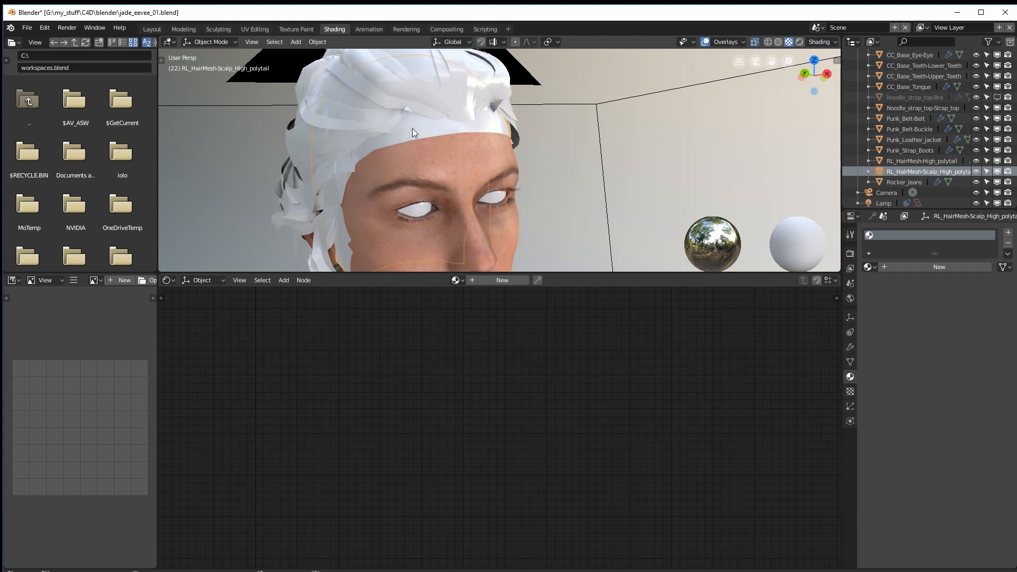
pyautogui.click(440, 161)
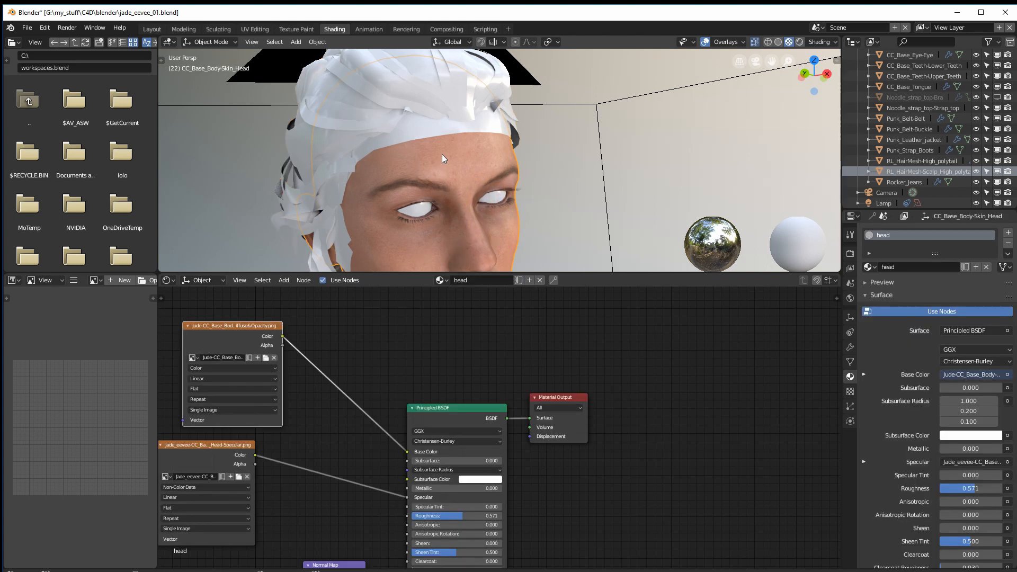
pyautogui.click(426, 128)
pyautogui.moveTo(436, 103); pyautogui.dragTo(516, 125, button='middle')
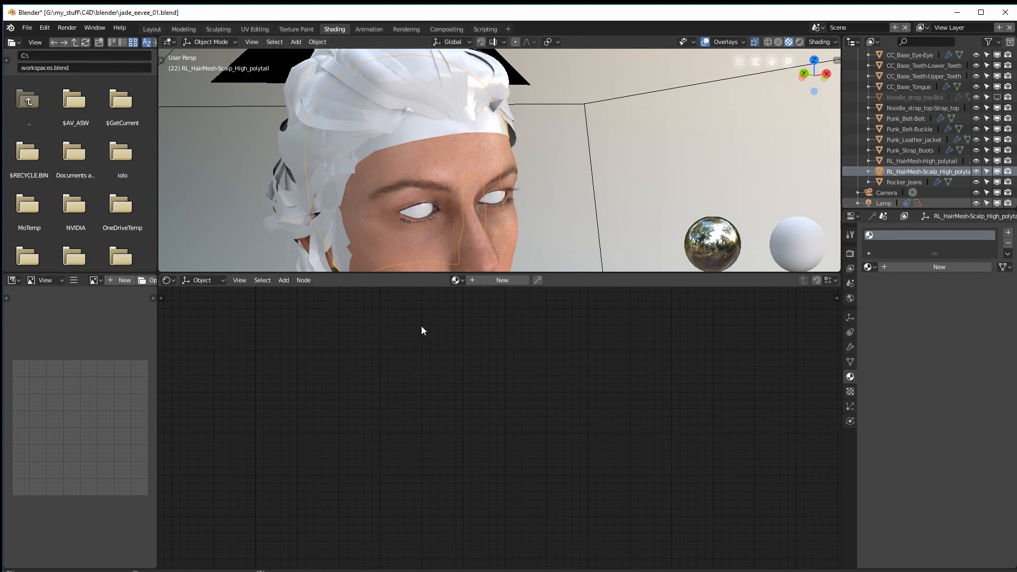
# - Create a new material on the scalp mesh and spread its Principled BSDF and Material Output nodes apart
pyautogui.click(482, 281)
pyautogui.moveTo(410, 476); pyautogui.dragTo(630, 338)
pyautogui.moveTo(309, 480); pyautogui.dragTo(438, 396)
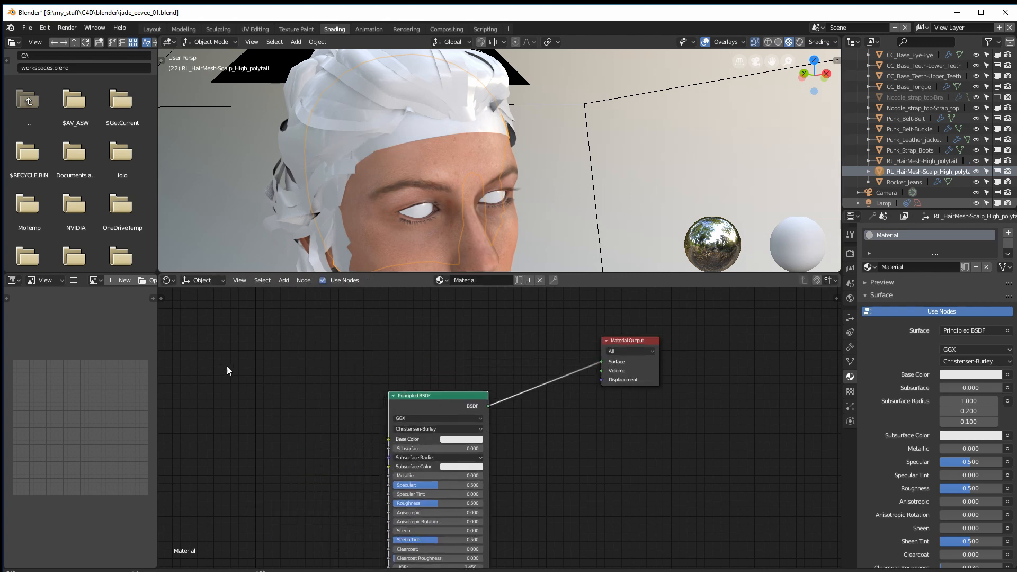
# - Add an Image Texture node with the jade_eevee scalp image and link its Color to the Principled BSDF's Base Color
pyautogui.hotkey('shift', 'a')
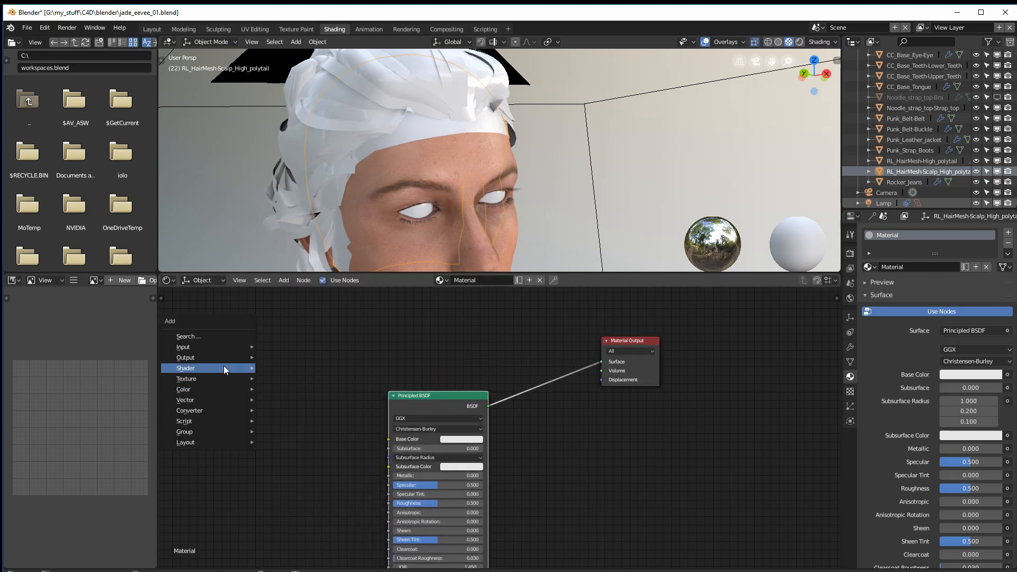
pyautogui.moveTo(237, 378)
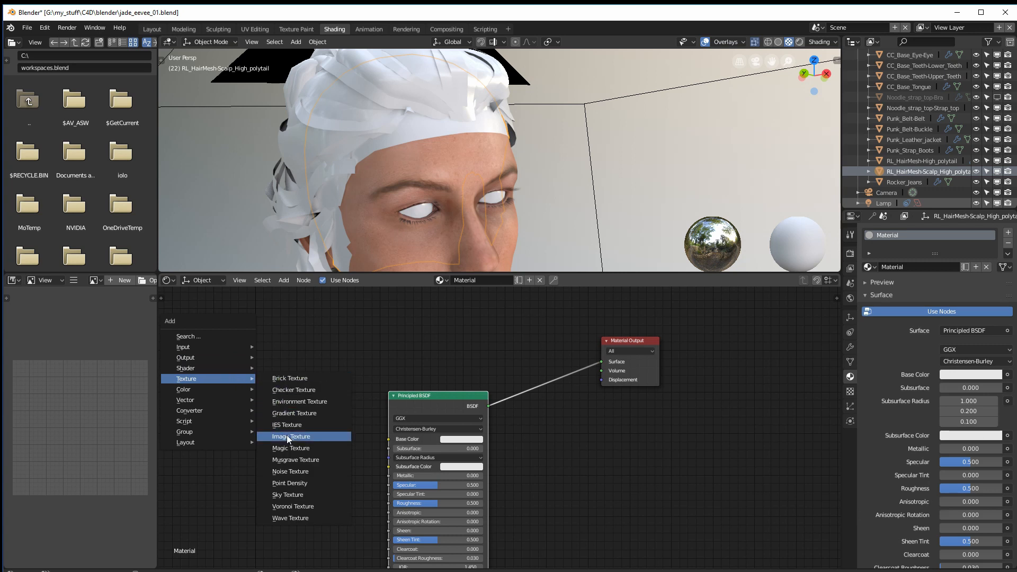
pyautogui.click(291, 436)
pyautogui.click(211, 362)
pyautogui.click(218, 390)
pyautogui.write('sca')
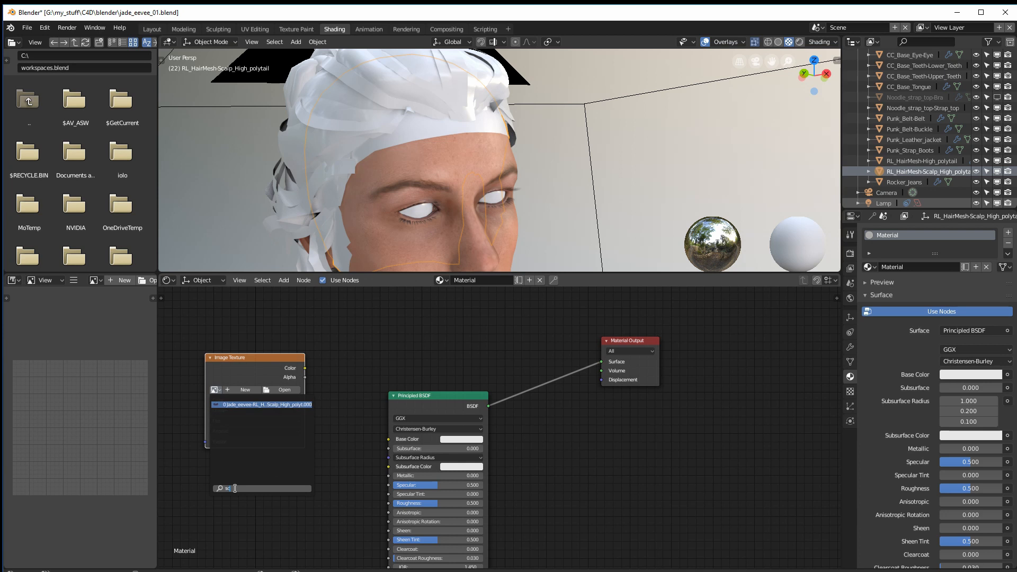
pyautogui.click(256, 405)
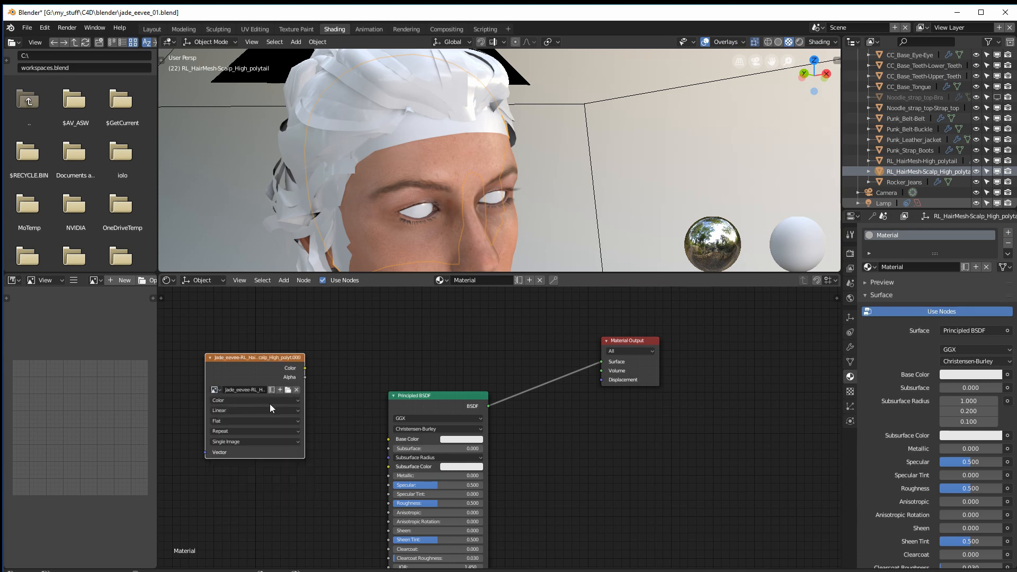
pyautogui.moveTo(305, 367); pyautogui.dragTo(387, 438)
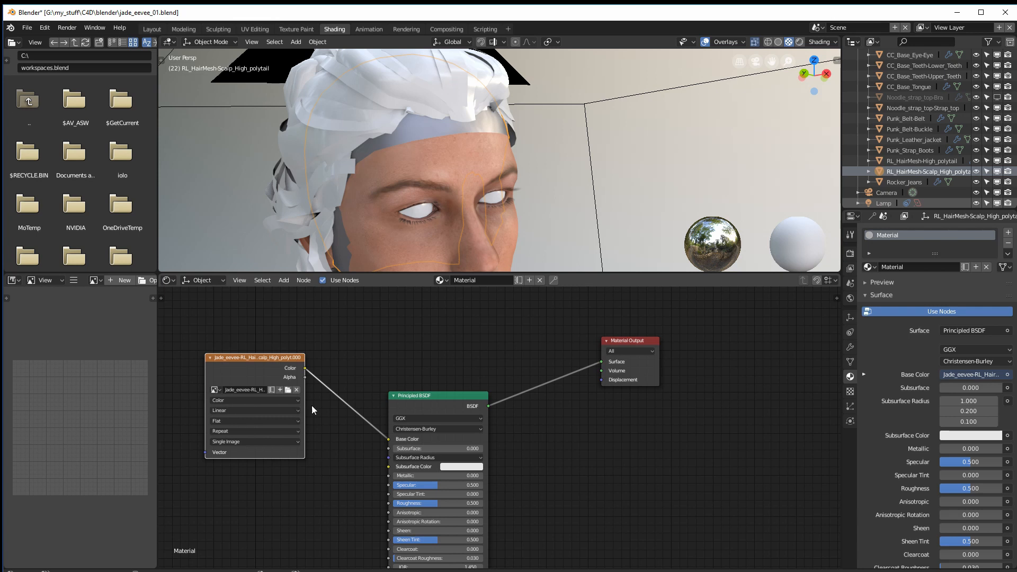
# - Make room between the scalp material's nodes and add a Transparent BSDF above the Principled BSDF
pyautogui.moveTo(270, 360)
pyautogui.mouseDown()
pyautogui.moveTo(247, 366)
pyautogui.moveTo(262, 366)
pyautogui.mouseUp()
pyautogui.moveTo(646, 339); pyautogui.dragTo(704, 320)
pyautogui.moveTo(418, 396); pyautogui.dragTo(433, 391)
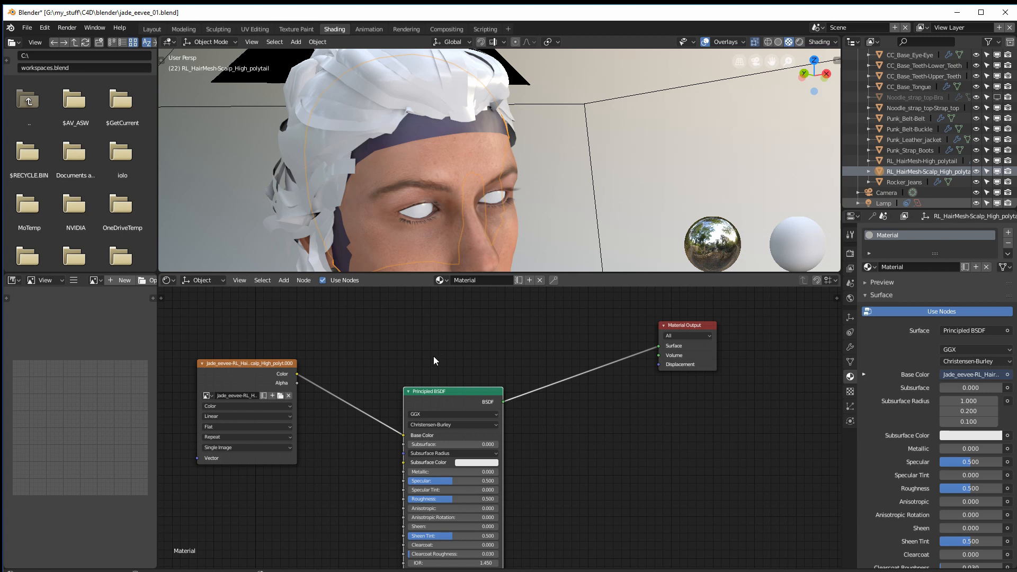
pyautogui.hotkey('shift', 'a')
pyautogui.moveTo(431, 346)
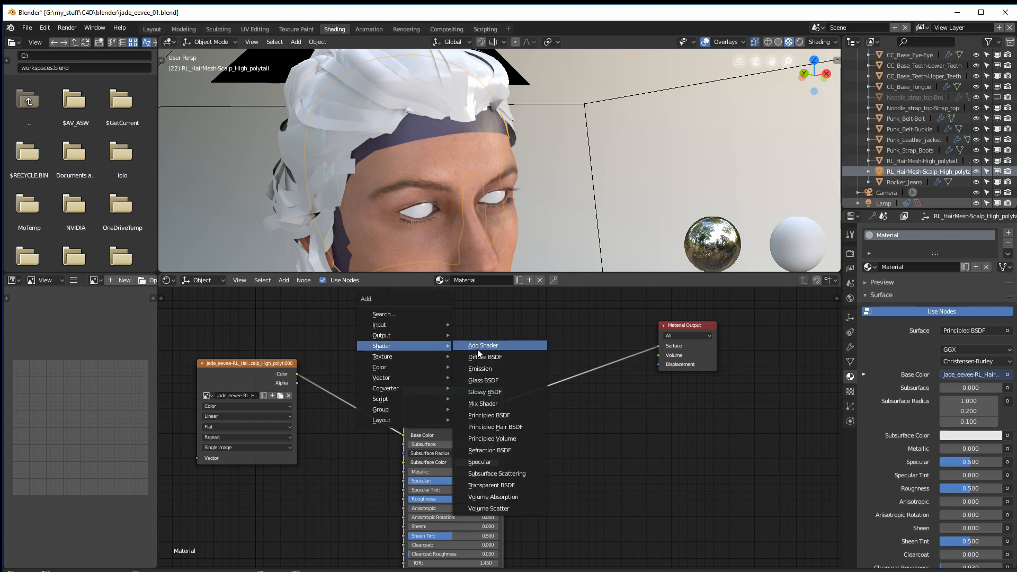
pyautogui.click(484, 485)
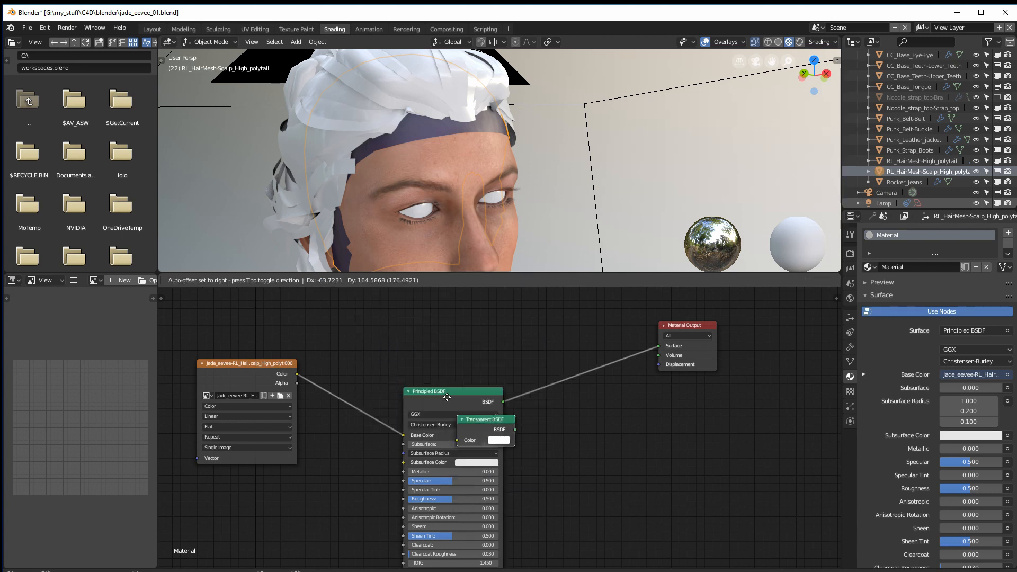
pyautogui.click(414, 328)
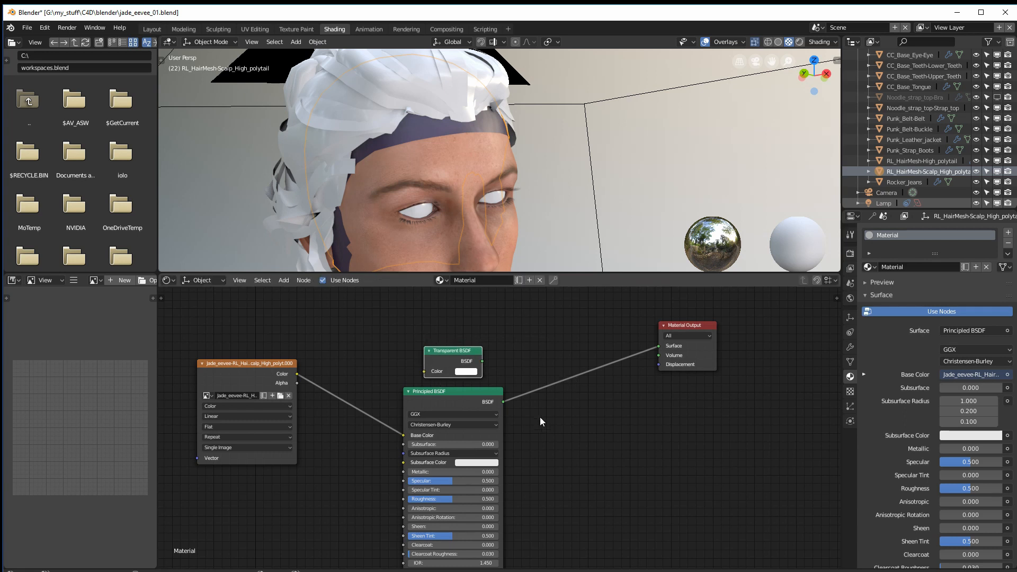
# - Insert a Mix Shader on the link between the Principled BSDF and the Material Output
pyautogui.hotkey('shift', 'a')
pyautogui.moveTo(535, 410)
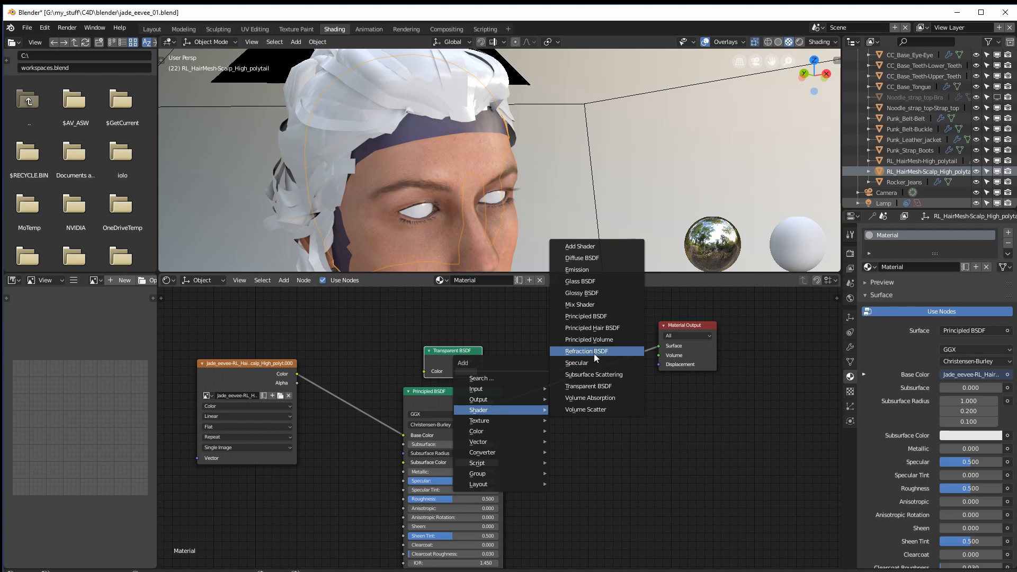
pyautogui.click(588, 304)
pyautogui.click(559, 354)
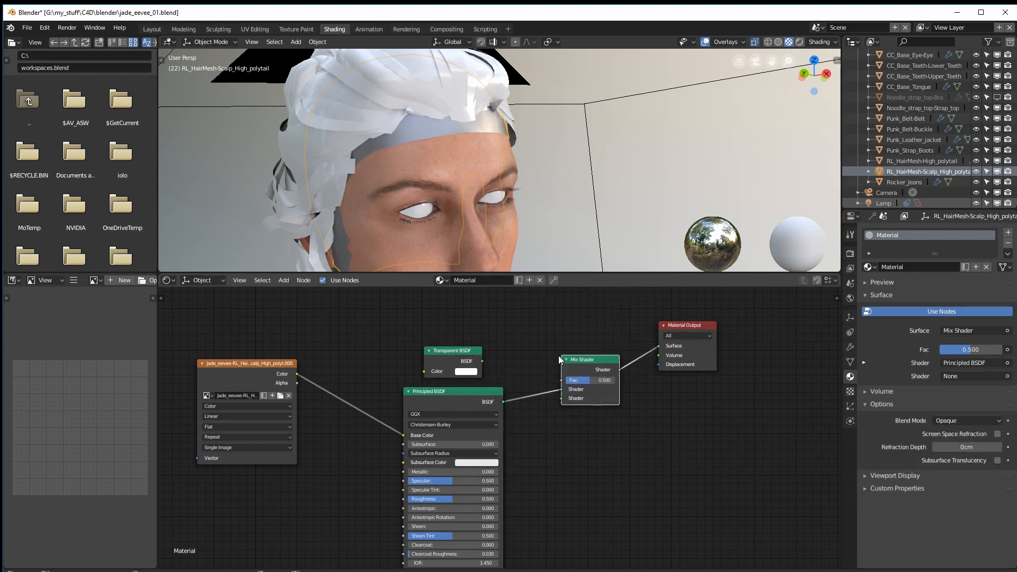
# - Link the Transparent BSDF to the Mix Shader's first input, the Principled BSDF to its second, and the texture's Alpha to Fac
pyautogui.moveTo(483, 361); pyautogui.dragTo(500, 363)
pyautogui.moveTo(548, 385); pyautogui.dragTo(583, 305)
pyautogui.moveTo(297, 383); pyautogui.dragTo(555, 325)
pyautogui.moveTo(271, 365); pyautogui.dragTo(284, 318)
pyautogui.moveTo(565, 404); pyautogui.dragTo(572, 408, button='middle')
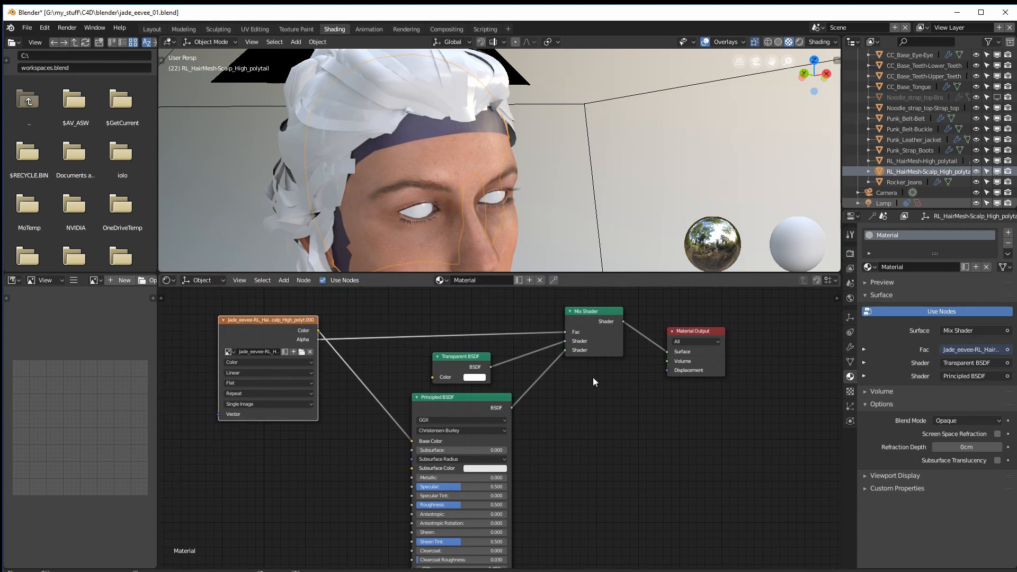
# - Set the scalp material's blend mode to Alpha Blend
pyautogui.click(446, 360)
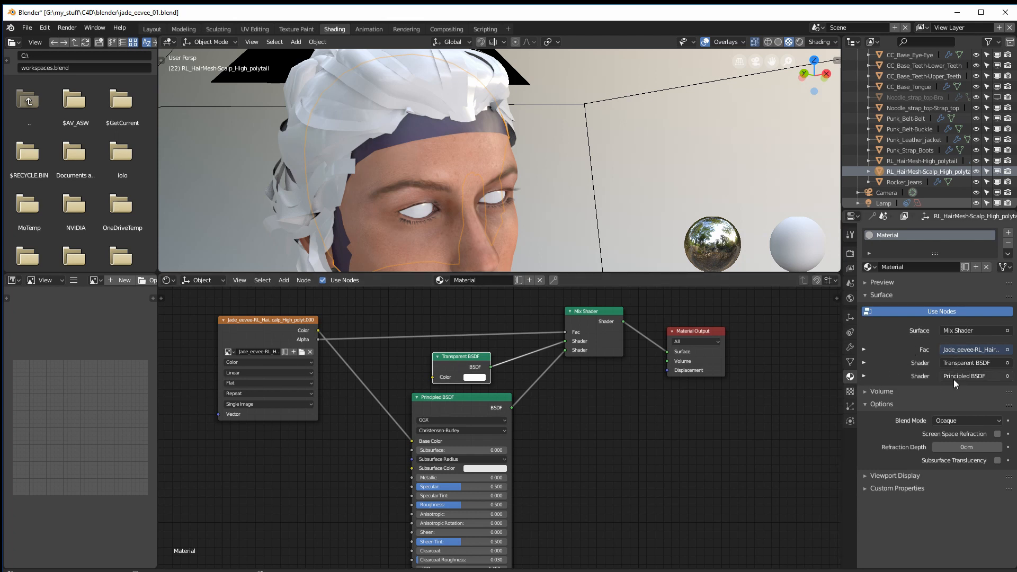
pyautogui.click(964, 420)
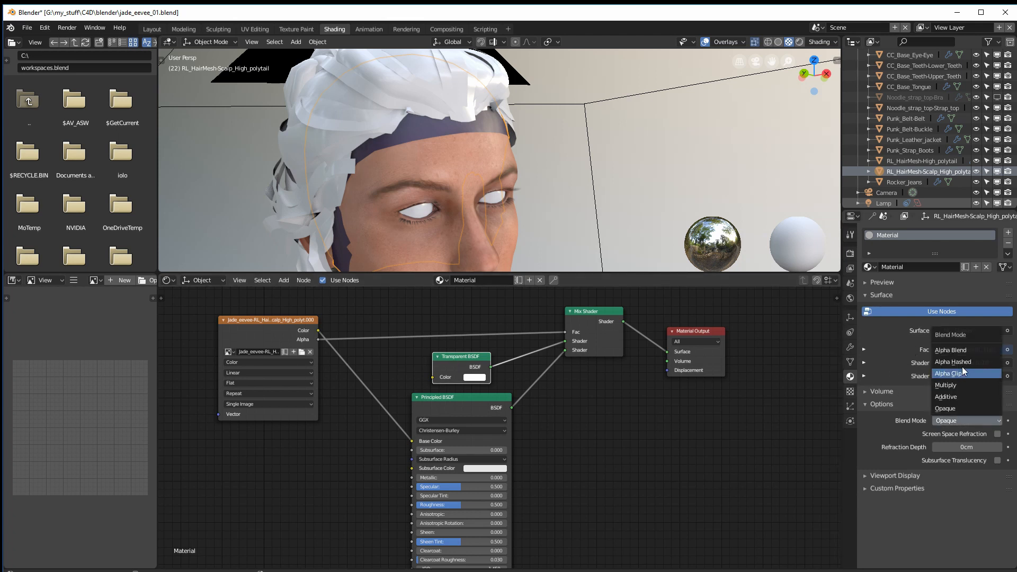
pyautogui.click(971, 348)
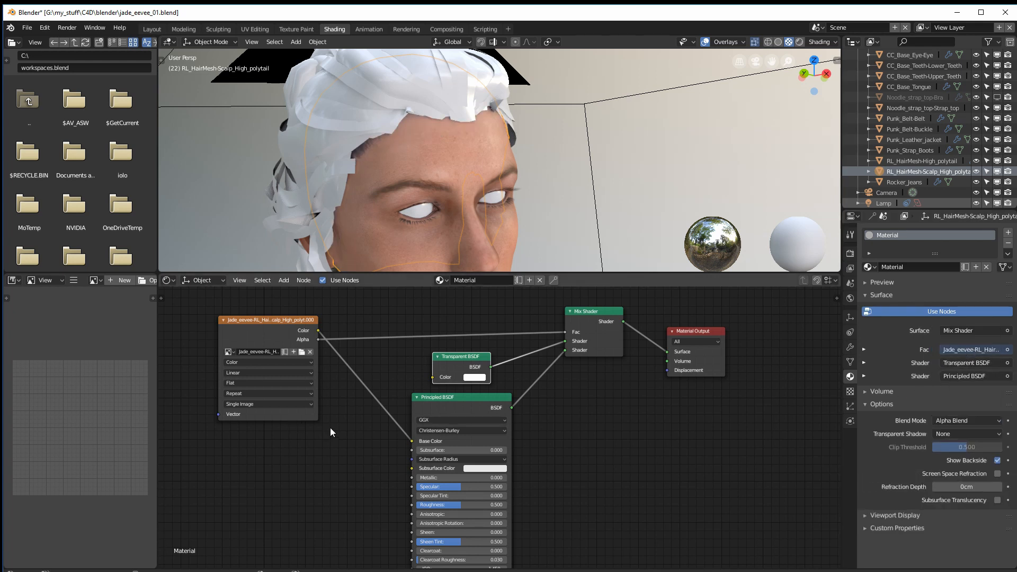
# - Rename the scalp material as "hair scalp" and save the file
pyautogui.moveTo(330, 427); pyautogui.dragTo(333, 426, button='middle')
pyautogui.click(481, 280)
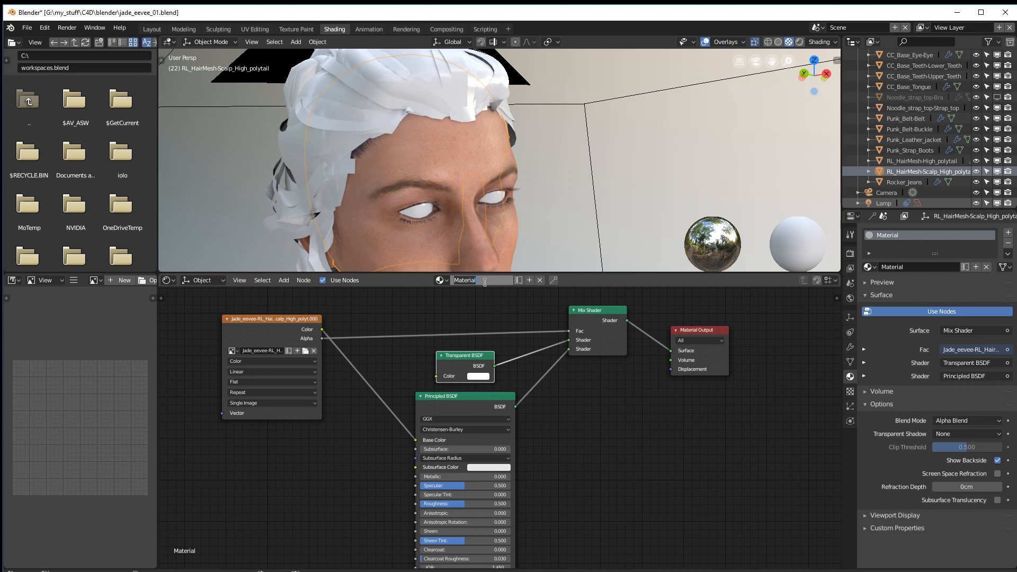
pyautogui.write('hair scalp')
pyautogui.press('Return')
pyautogui.click(26, 27)
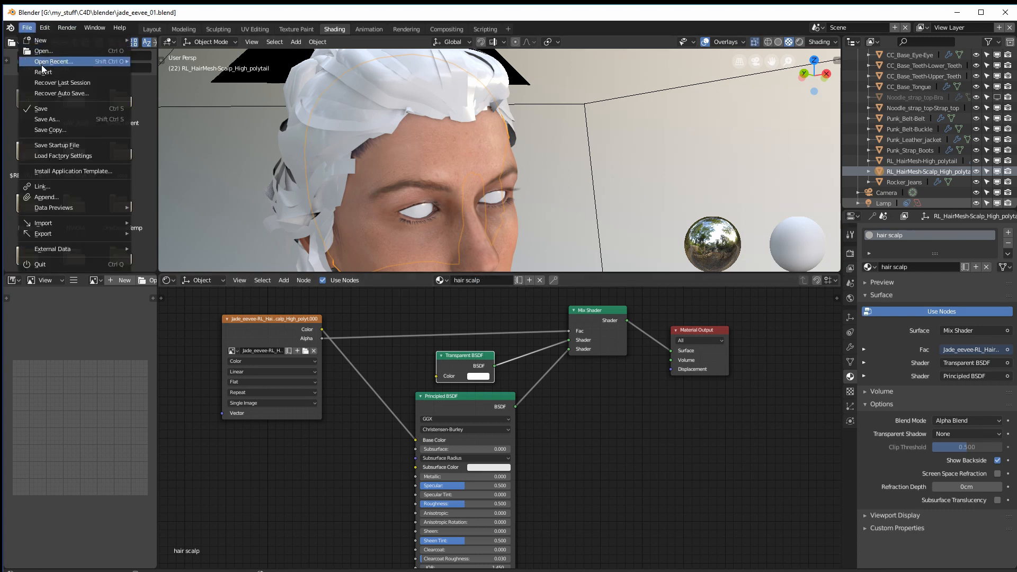
pyautogui.click(49, 109)
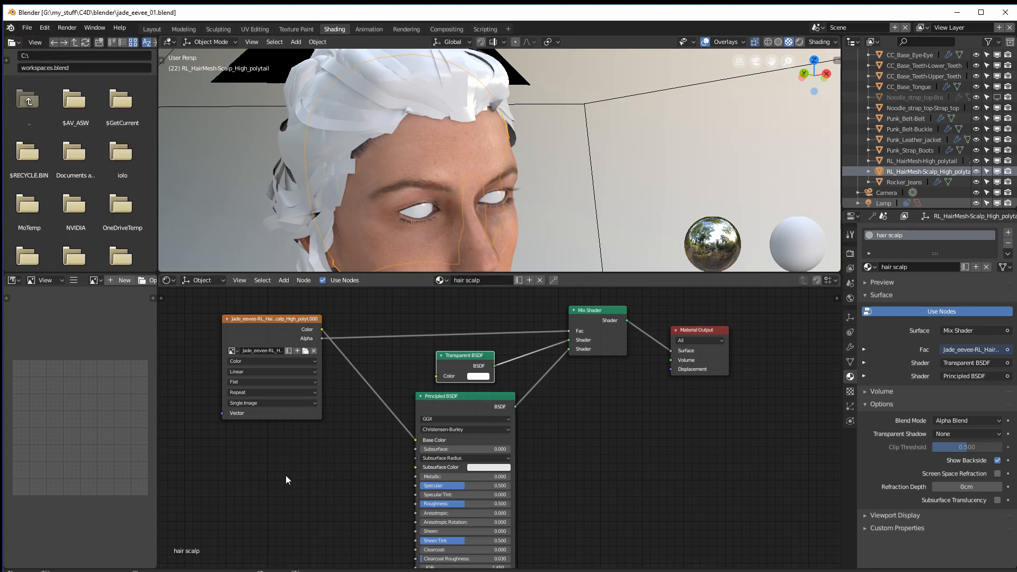
# - Move the scalp image texture node slightly closer to the shader nodes and select the Mix Shader
pyautogui.moveTo(271, 321); pyautogui.dragTo(285, 315)
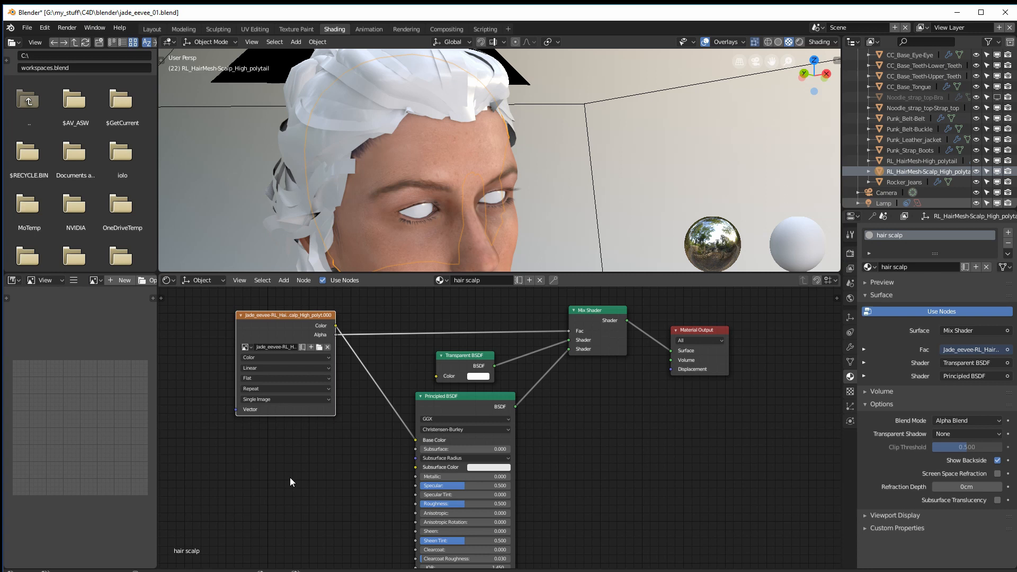
pyautogui.click(592, 310)
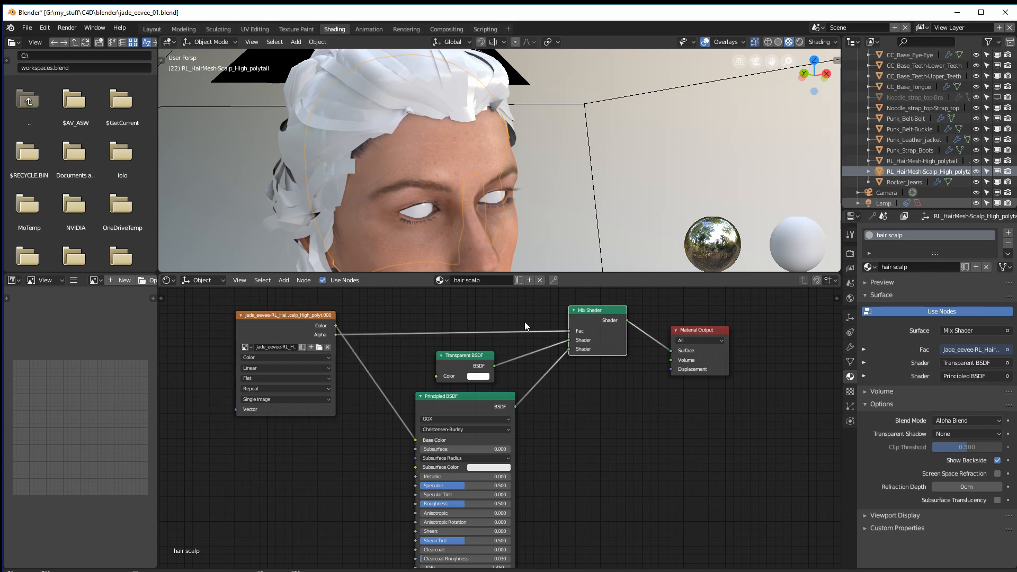
# - Copy the scalp material's texture and shader nodes without the Material Output, and create a new material on RL_HairMesh-High_polytail
pyautogui.moveTo(201, 295); pyautogui.dragTo(611, 510)
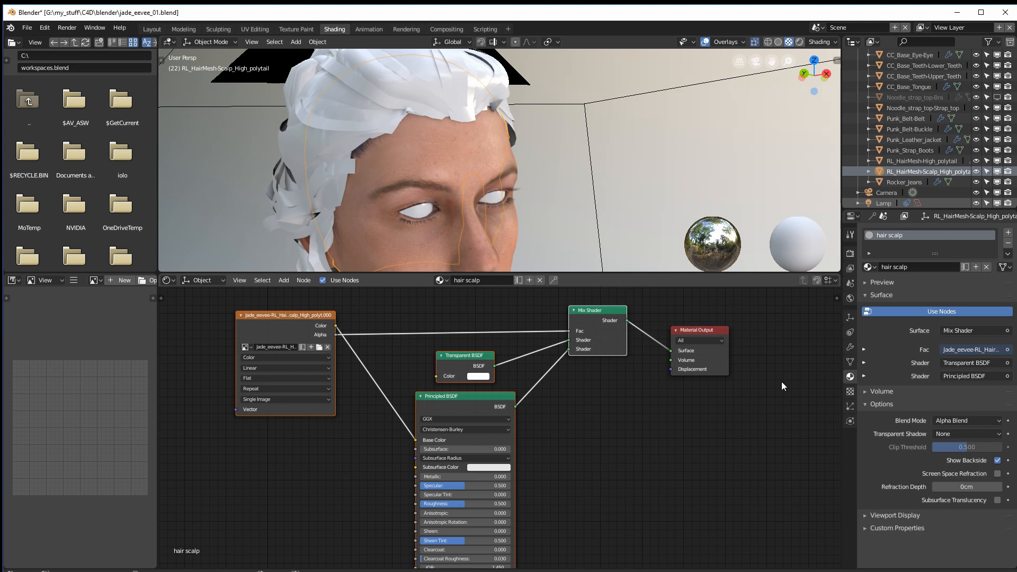
pyautogui.click(914, 161)
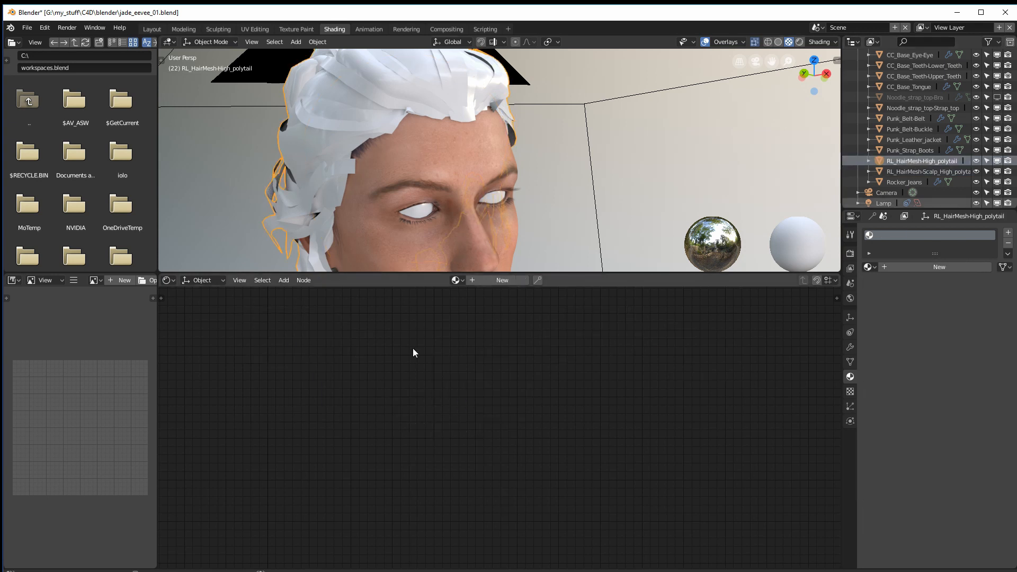
pyautogui.click(481, 279)
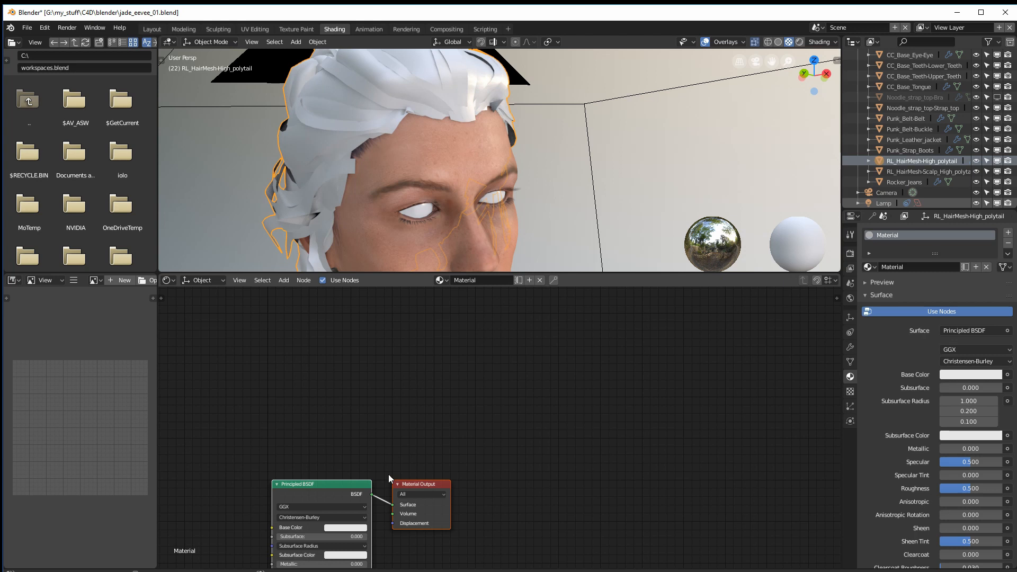
# - Replace the new material's default Principled BSDF with the copied scalp nodes and link the Mix Shader to the Material Output's Surface
pyautogui.moveTo(424, 480); pyautogui.dragTo(696, 322)
pyautogui.moveTo(324, 488); pyautogui.dragTo(502, 337)
pyautogui.press('Delete')
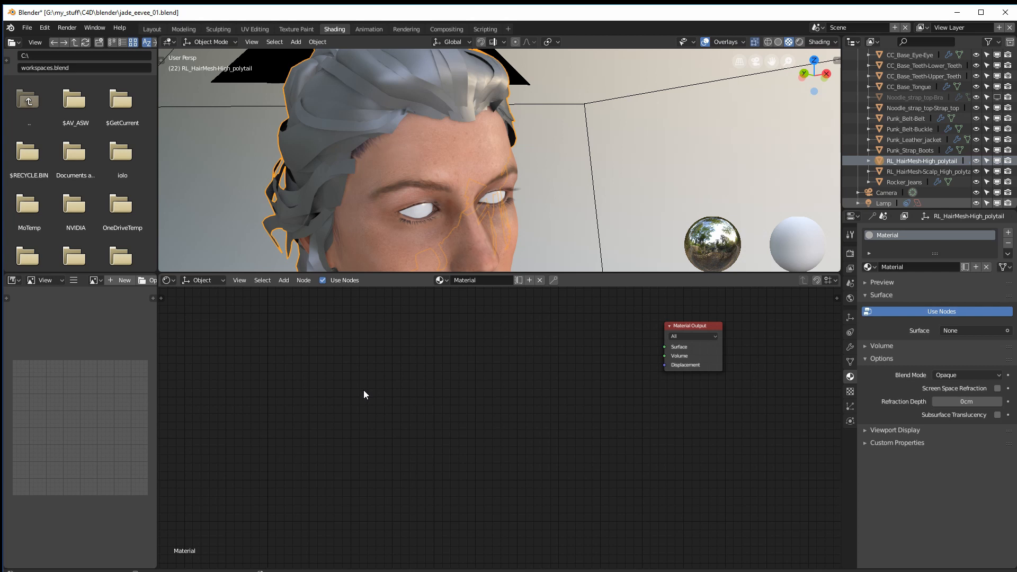
pyautogui.hotkey('ctrl', 'v')
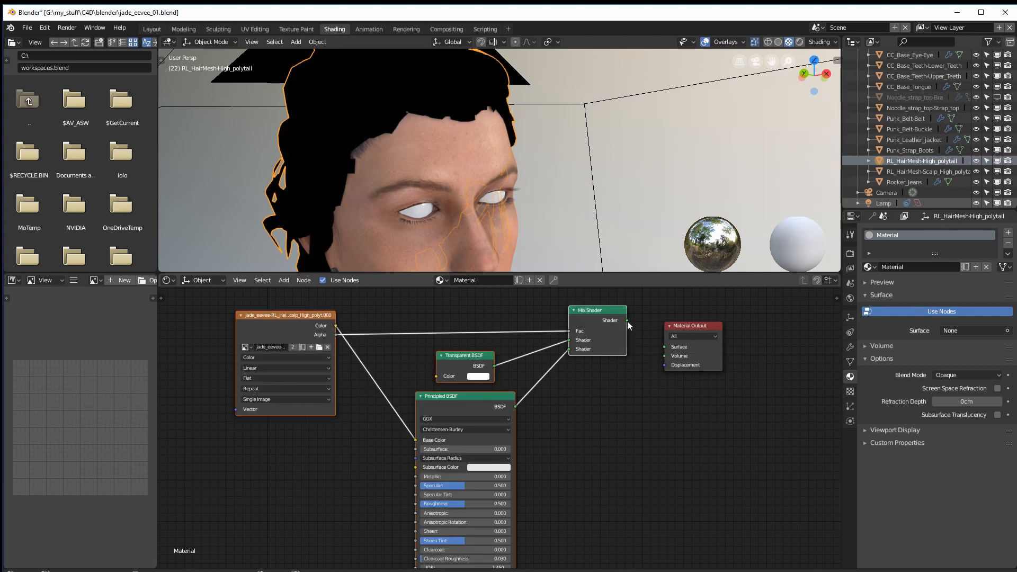
pyautogui.moveTo(662, 349); pyautogui.dragTo(664, 347)
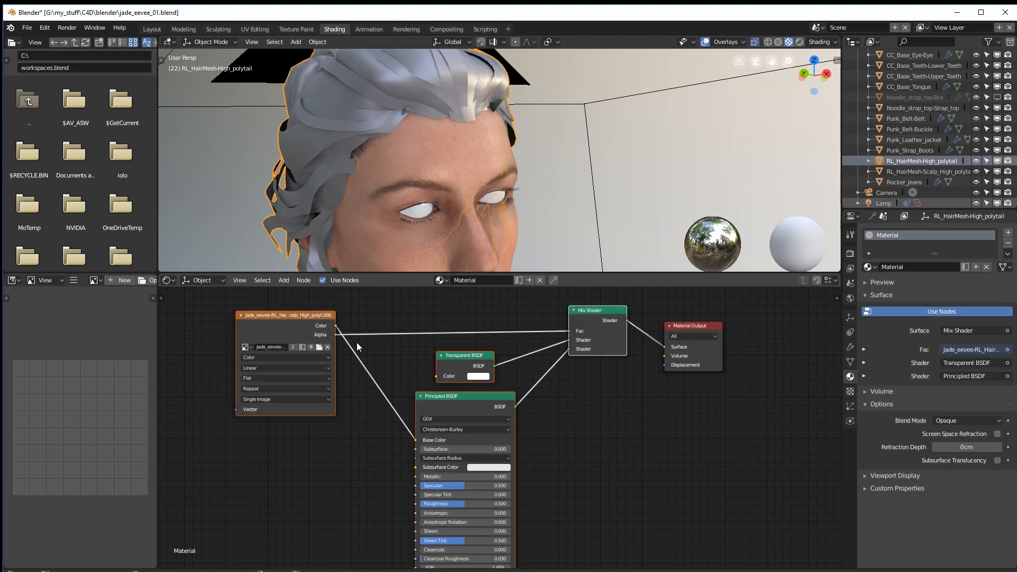
# - Switch the pasted texture node to the high polytail Diffuse&Opacity image and nudge the texture and Transparent BSDF nodes slightly
pyautogui.click(249, 347)
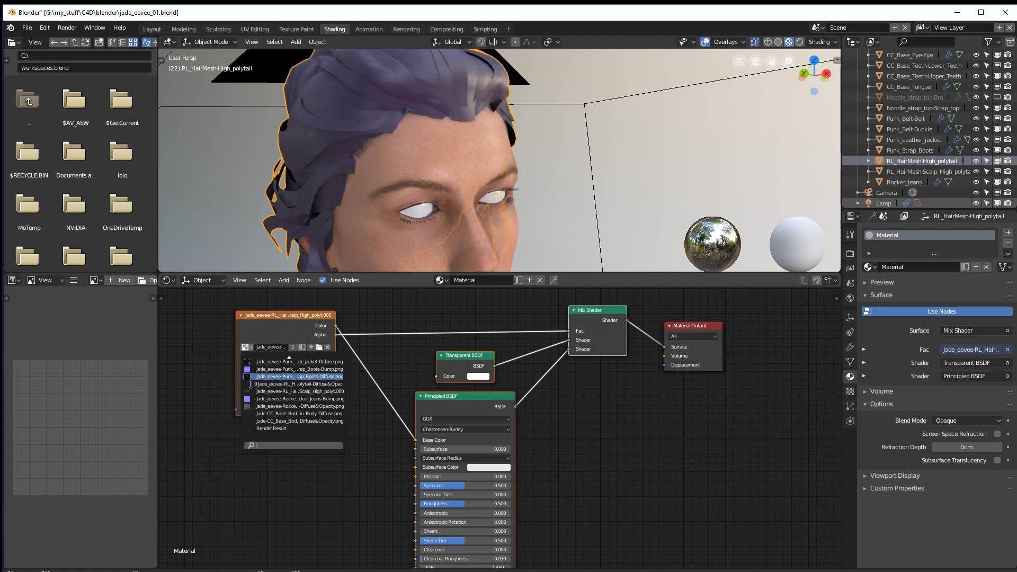
pyautogui.write('h')
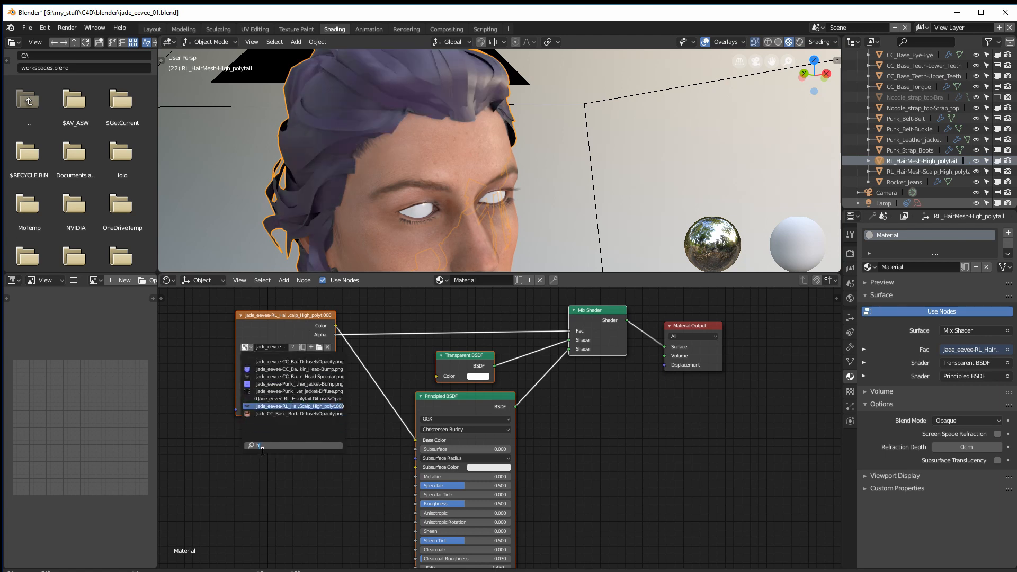
pyautogui.write('air')
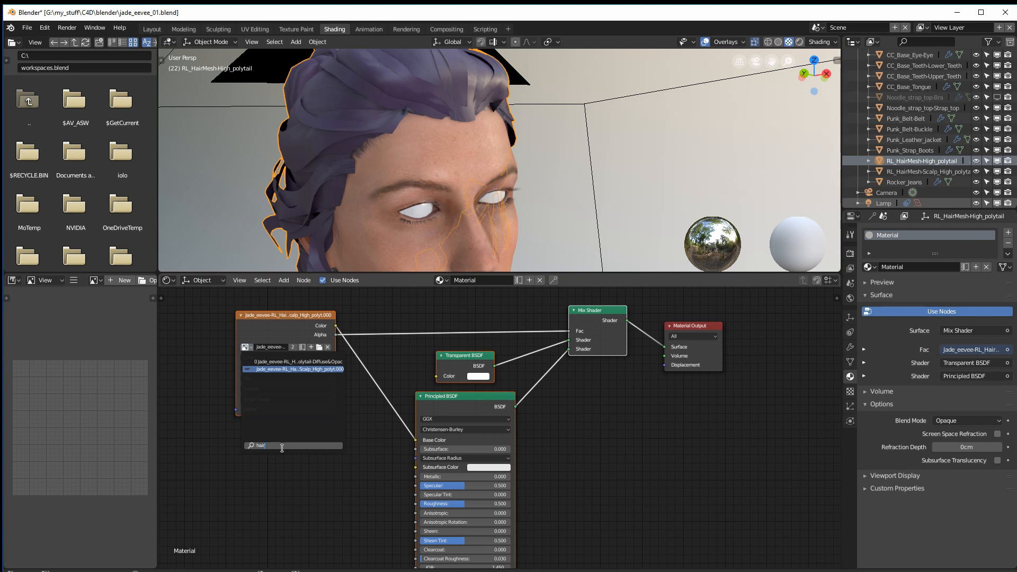
pyautogui.click(298, 365)
pyautogui.moveTo(292, 320)
pyautogui.mouseDown()
pyautogui.moveTo(283, 328)
pyautogui.moveTo(286, 318)
pyautogui.mouseUp()
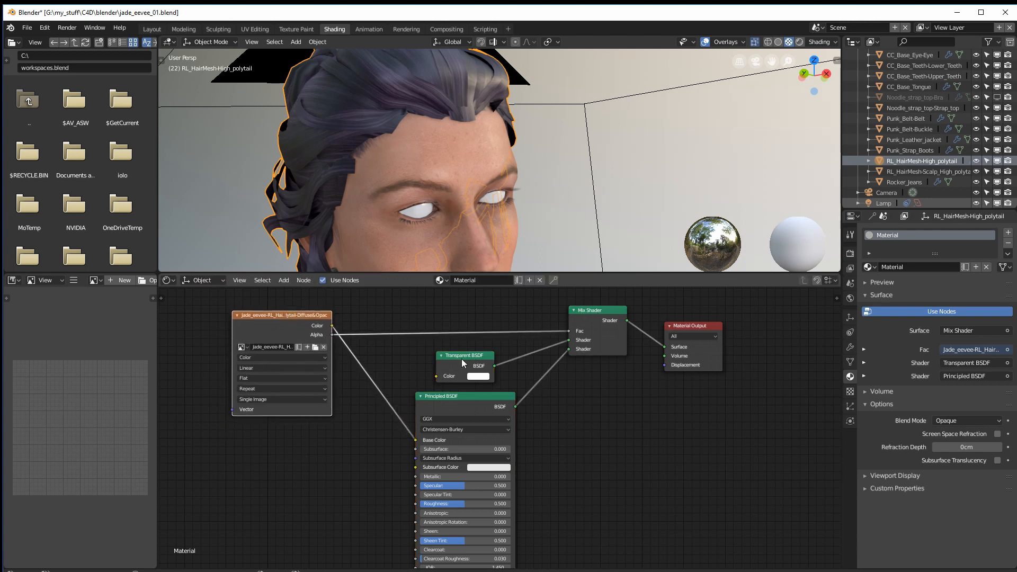
pyautogui.moveTo(465, 357); pyautogui.dragTo(464, 354)
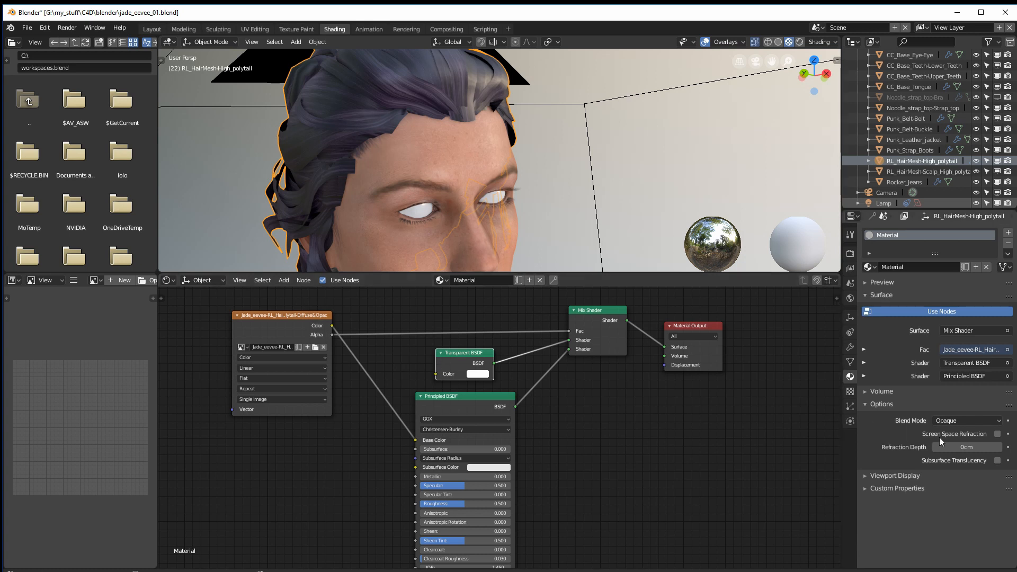
# - Set the hair material's blend mode to Alpha Blend
pyautogui.click(967, 421)
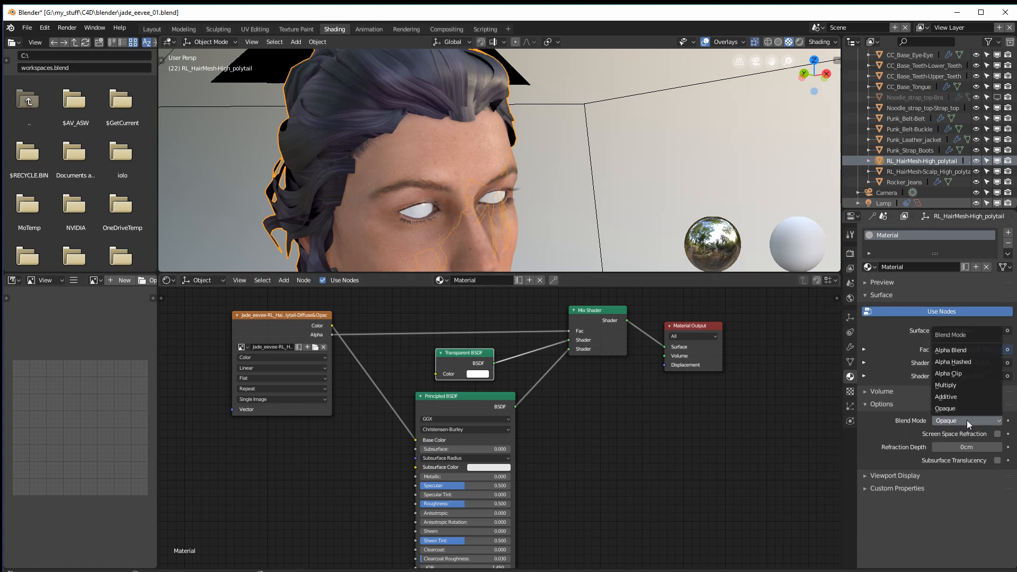
pyautogui.click(976, 350)
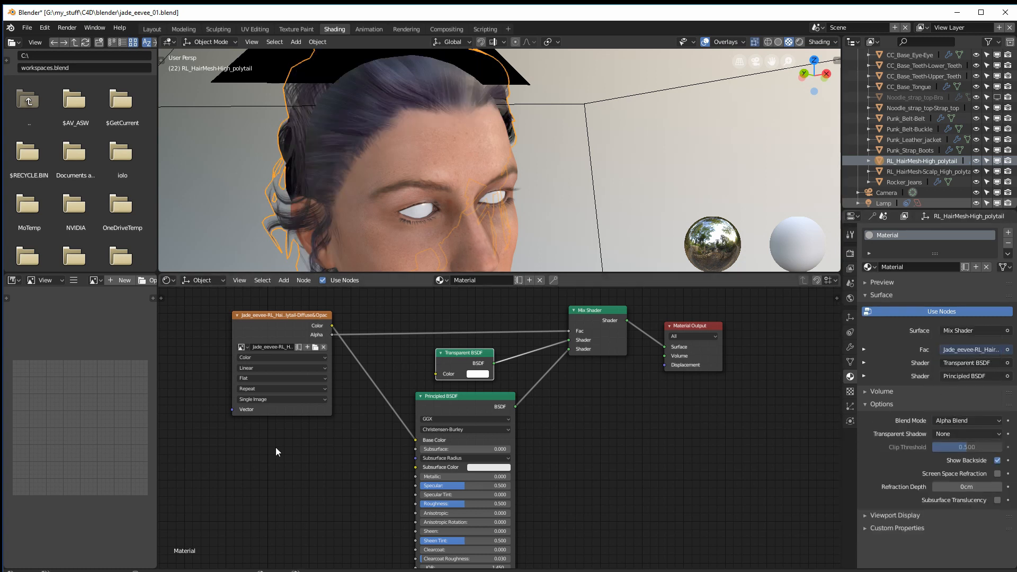
pyautogui.moveTo(441, 172); pyautogui.dragTo(446, 198, button='middle')
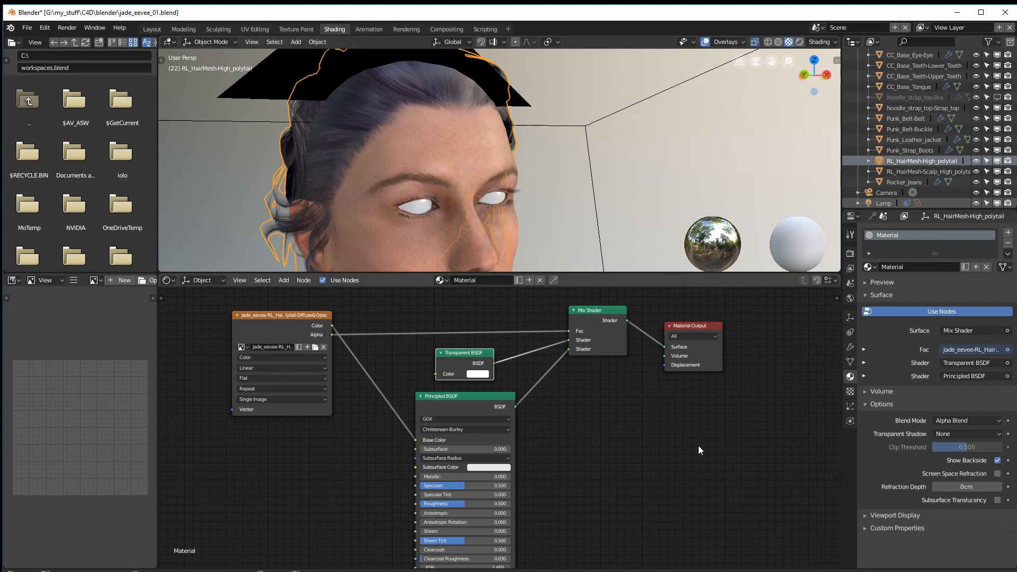
# - Inspect the hair's transparency through the camera in the Layout workspace with material preview shading, and return to the Shading workspace
pyautogui.click(153, 29)
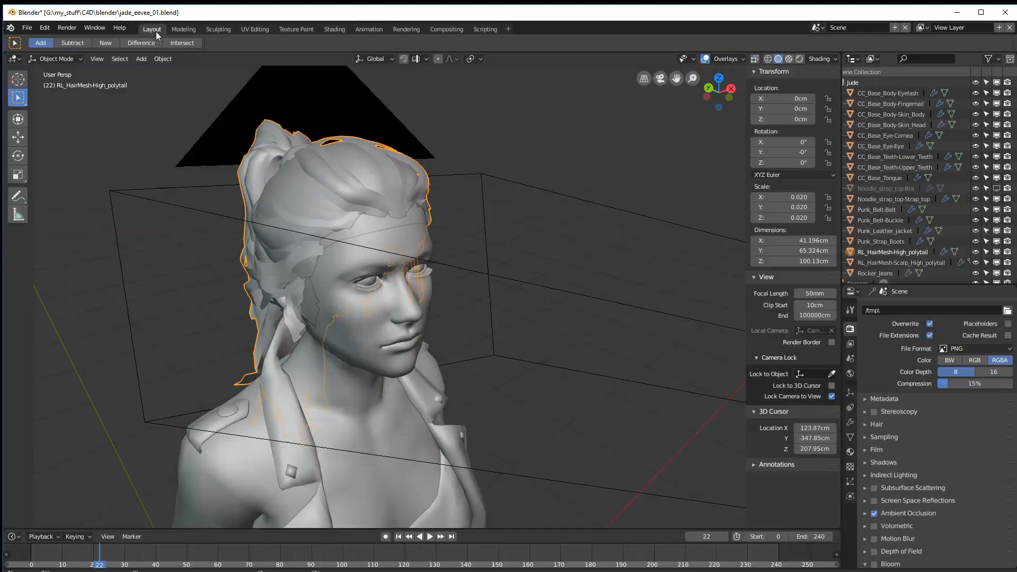
pyautogui.click(788, 59)
pyautogui.press('KP_0')
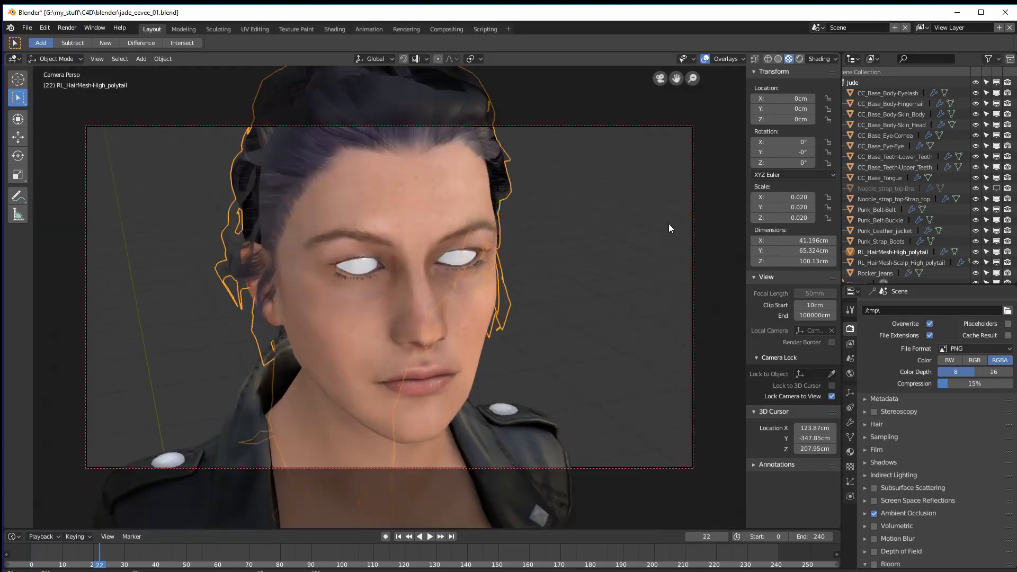
pyautogui.moveTo(409, 326)
pyautogui.keyDown('ctrl'); pyautogui.mouseDown(button='middle')
pyautogui.moveTo(354, 419)
pyautogui.moveTo(411, 308)
pyautogui.moveTo(402, 323)
pyautogui.moveTo(421, 322)
pyautogui.mouseUp(button='middle'); pyautogui.keyUp('ctrl')
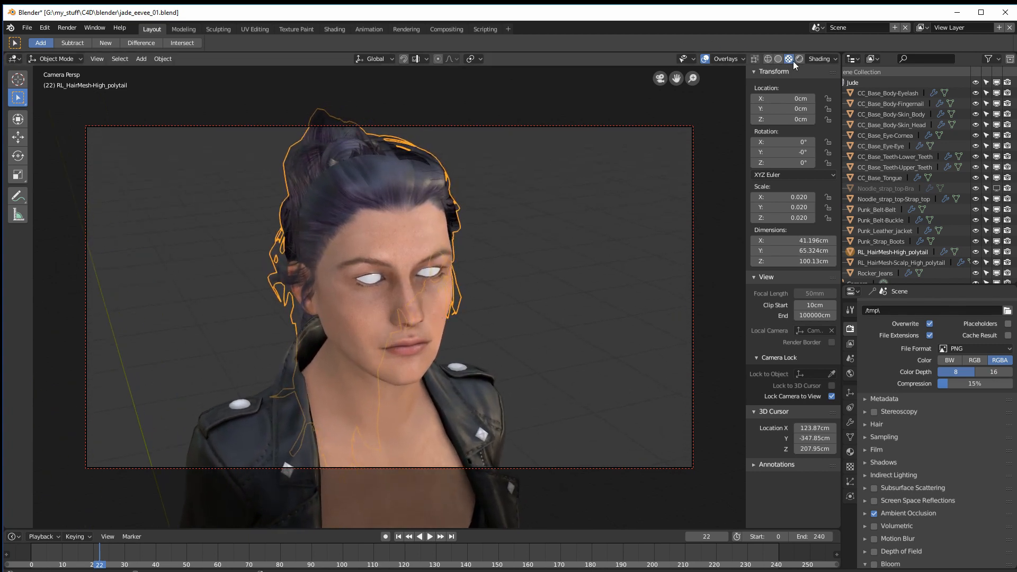
pyautogui.click(334, 30)
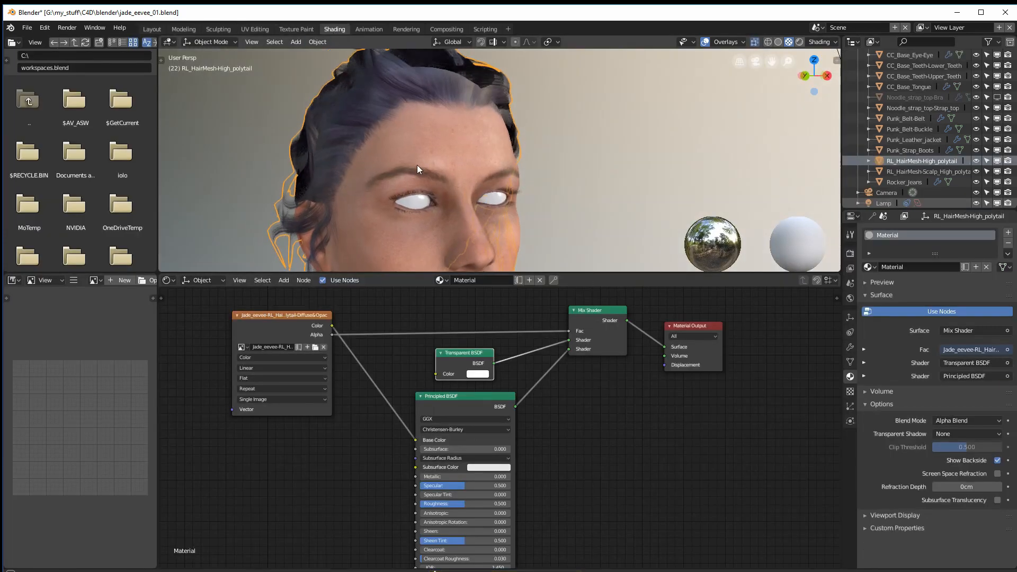
# - Set the hair material's blend mode to Alpha Hashed and its transparent shadow to Hashed
pyautogui.scroll(-3, 422, 164)
pyautogui.scroll(2, 421, 175)
pyautogui.moveTo(428, 160); pyautogui.dragTo(451, 157, button='middle')
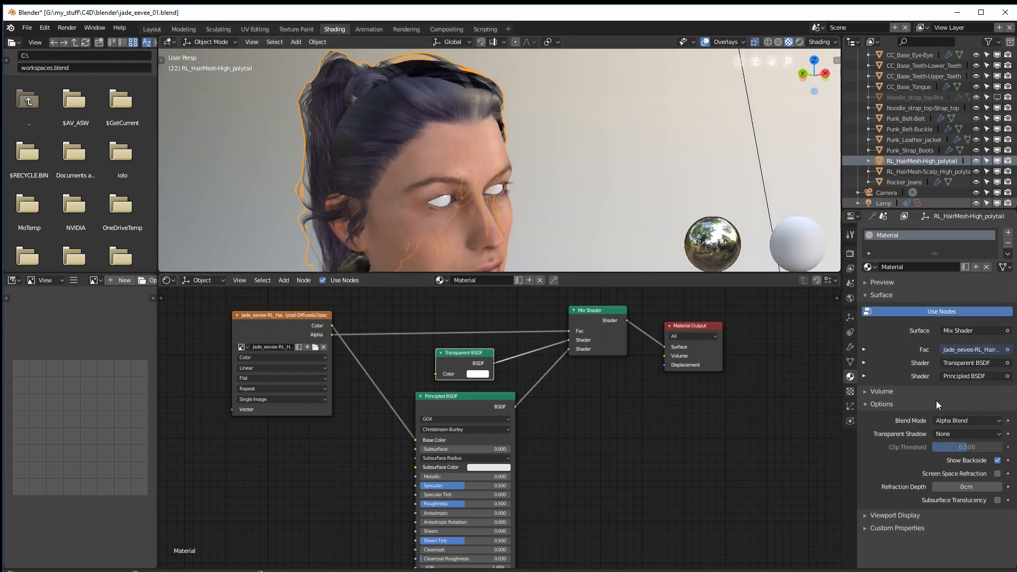
pyautogui.click(959, 420)
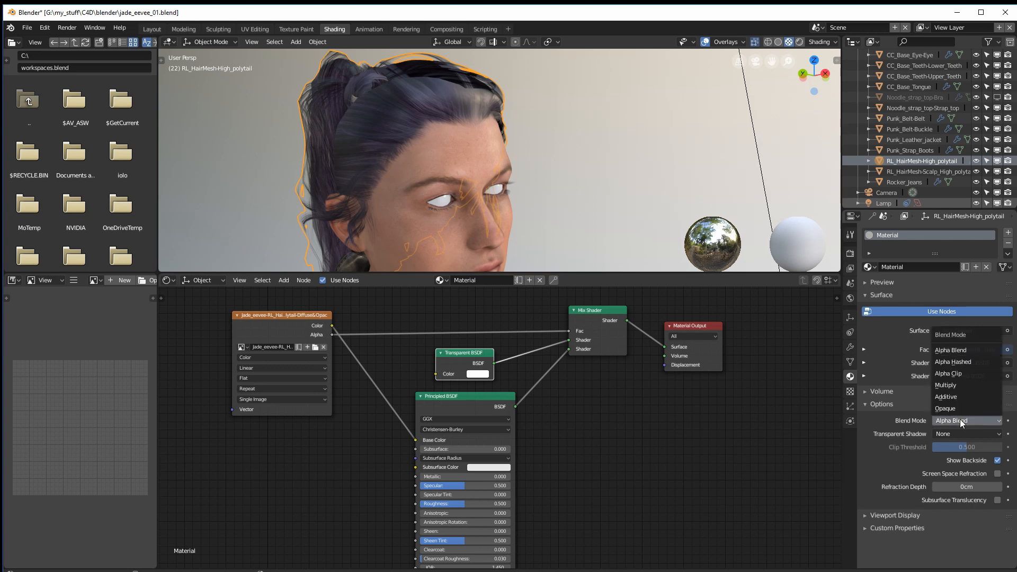
pyautogui.click(970, 361)
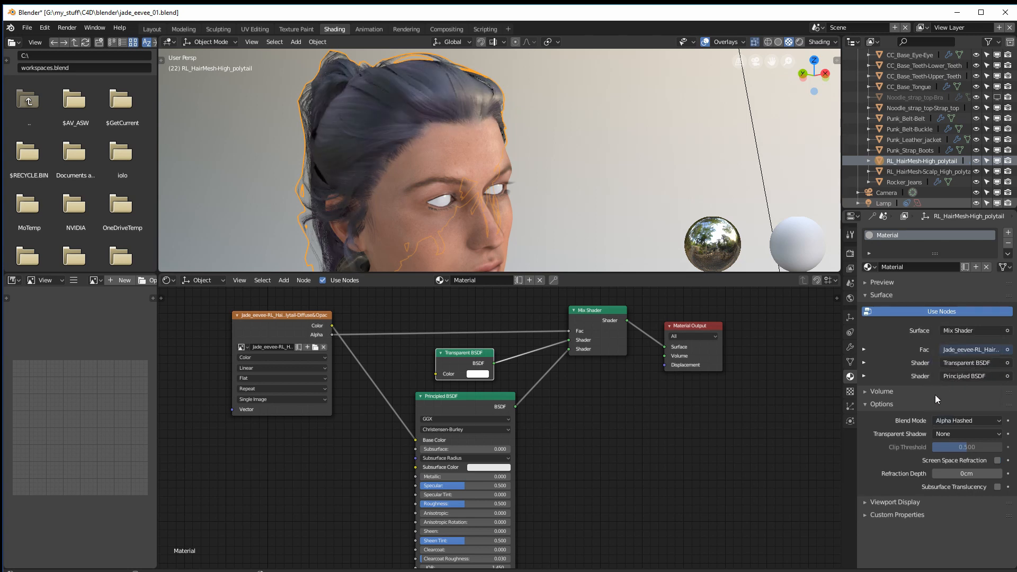
pyautogui.click(958, 433)
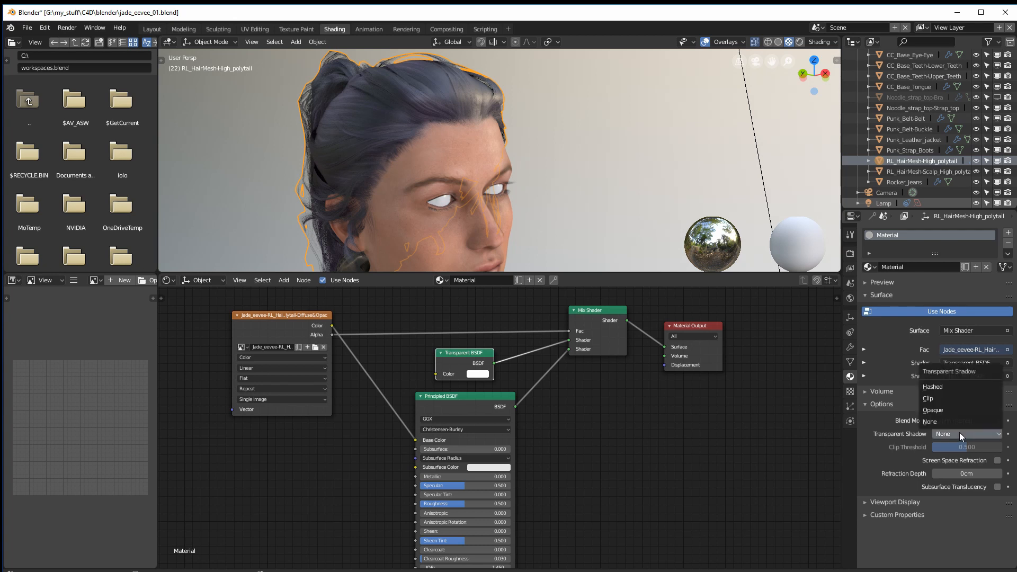
pyautogui.click(964, 386)
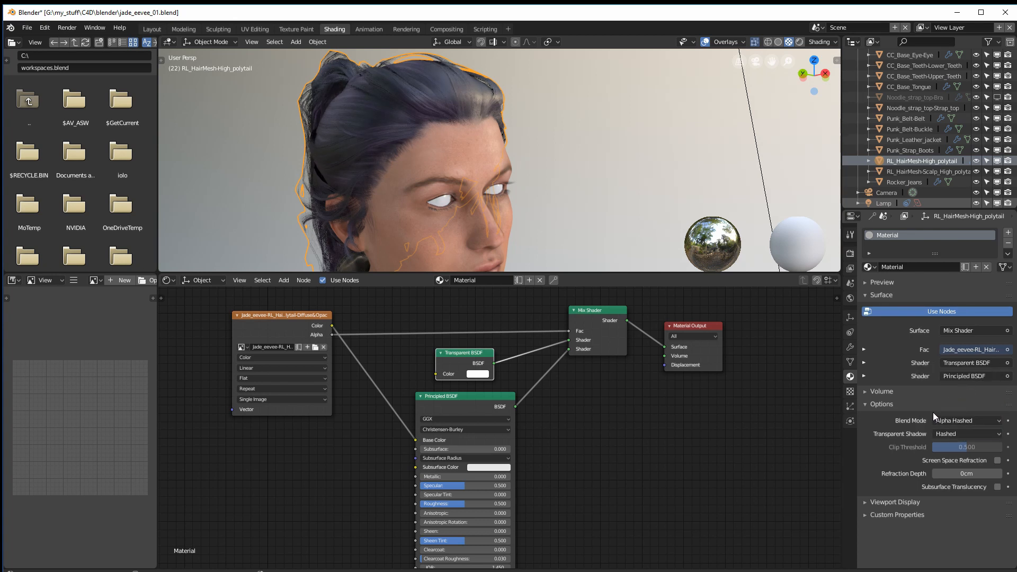
pyautogui.moveTo(403, 233); pyautogui.dragTo(423, 155, button='middle')
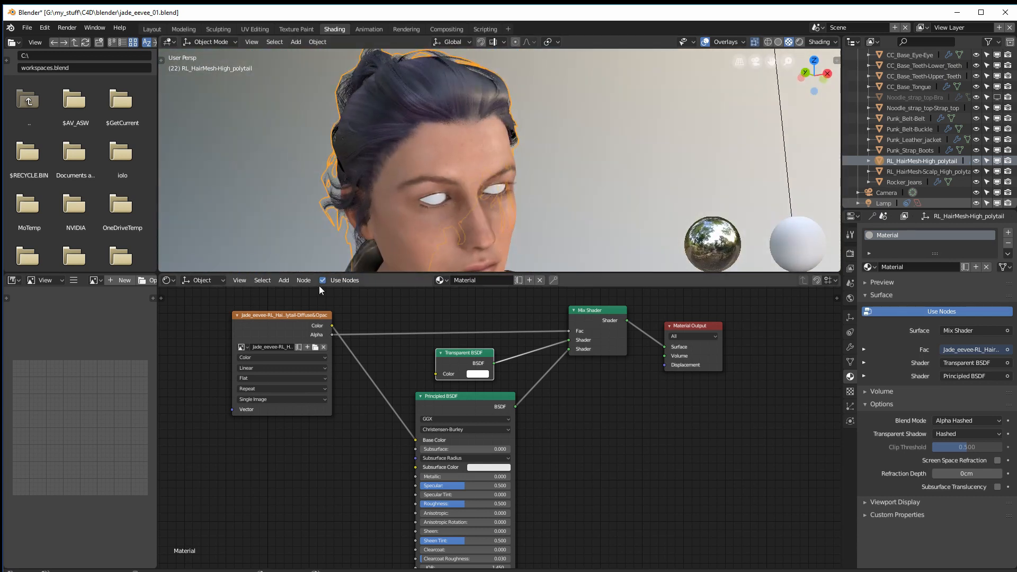
# - Enlarge the shader editor area and move the Principled BSDF node slightly
pyautogui.moveTo(351, 484); pyautogui.dragTo(395, 479, button='middle')
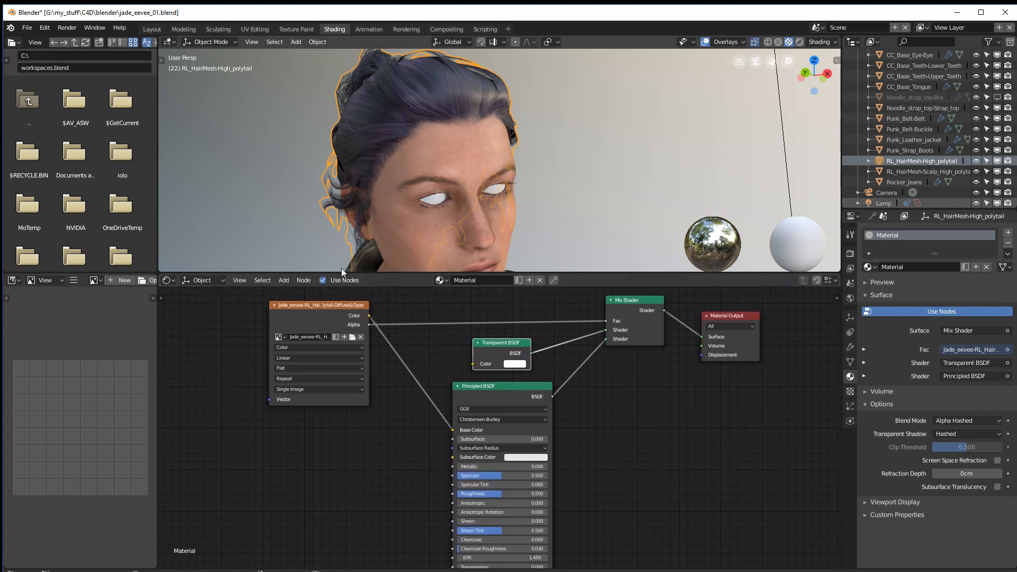
pyautogui.moveTo(344, 266); pyautogui.dragTo(345, 229)
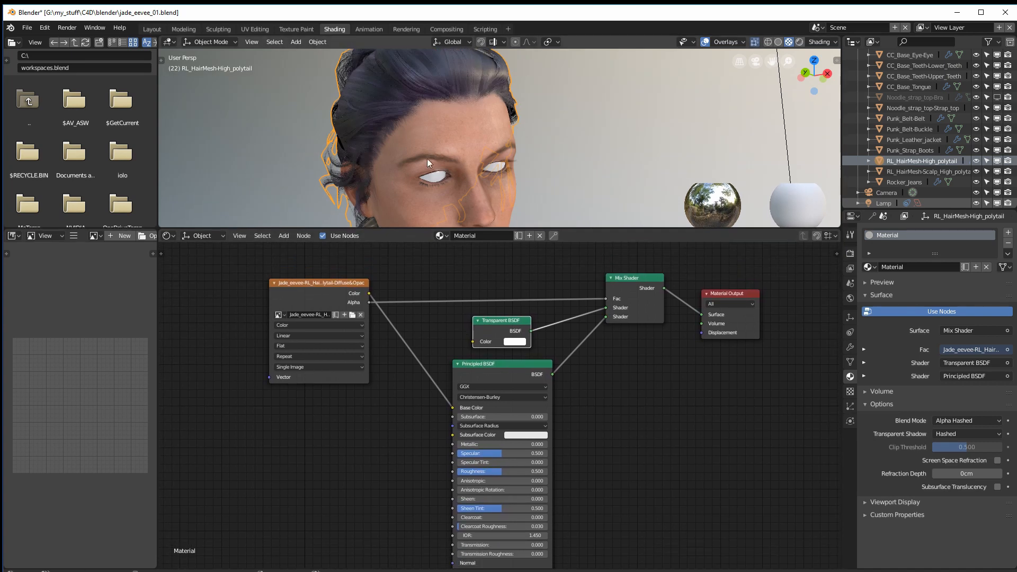
pyautogui.moveTo(456, 132)
pyautogui.mouseDown(button='middle')
pyautogui.moveTo(408, 172)
pyautogui.moveTo(458, 142)
pyautogui.moveTo(420, 153)
pyautogui.moveTo(477, 142)
pyautogui.moveTo(461, 148)
pyautogui.mouseUp(button='middle')
pyautogui.moveTo(500, 367)
pyautogui.mouseDown()
pyautogui.moveTo(512, 365)
pyautogui.moveTo(504, 365)
pyautogui.mouseUp()
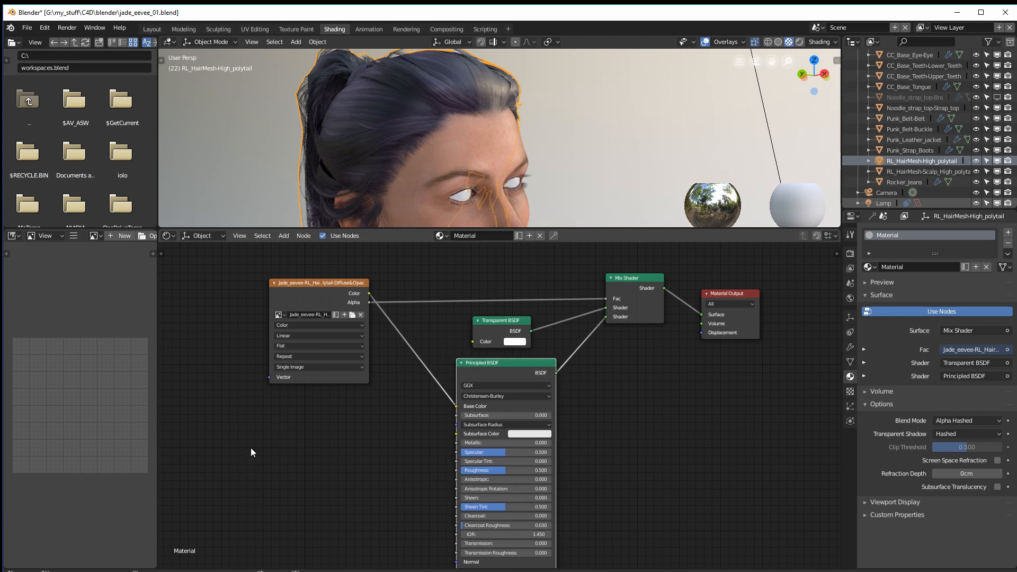
# - Add an Image Texture node below the diffuse texture and load the hair's bump and specular images into the file
pyautogui.hotkey('shift', 'a')
pyautogui.moveTo(244, 461)
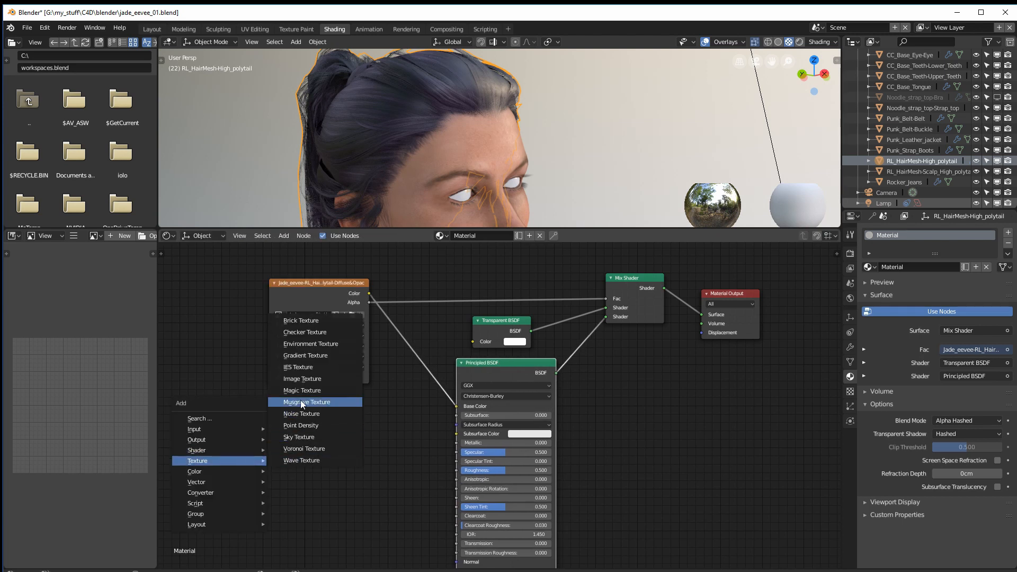
pyautogui.click(303, 379)
pyautogui.click(227, 478)
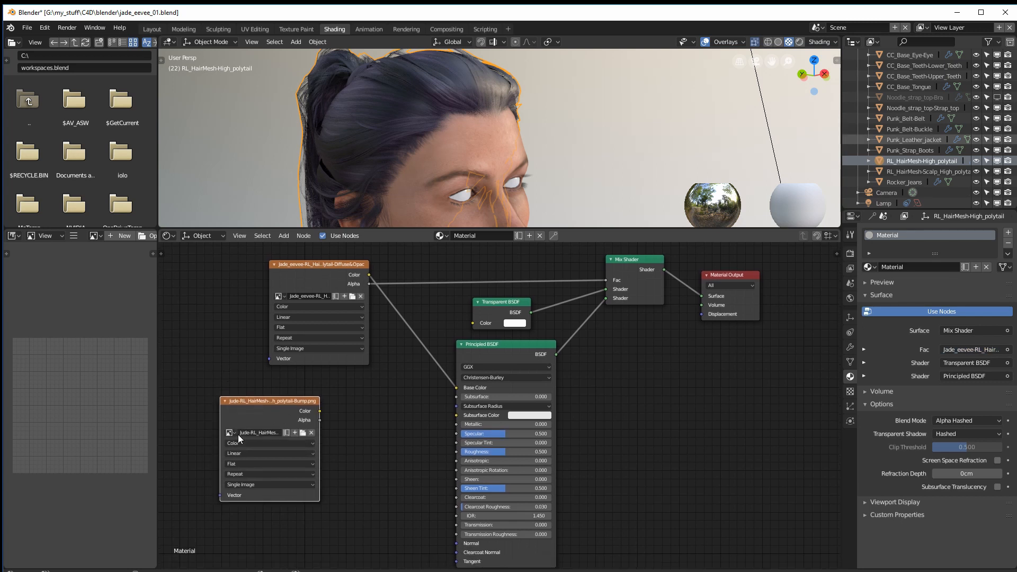
pyautogui.moveTo(356, 429); pyautogui.dragTo(362, 375, button='middle')
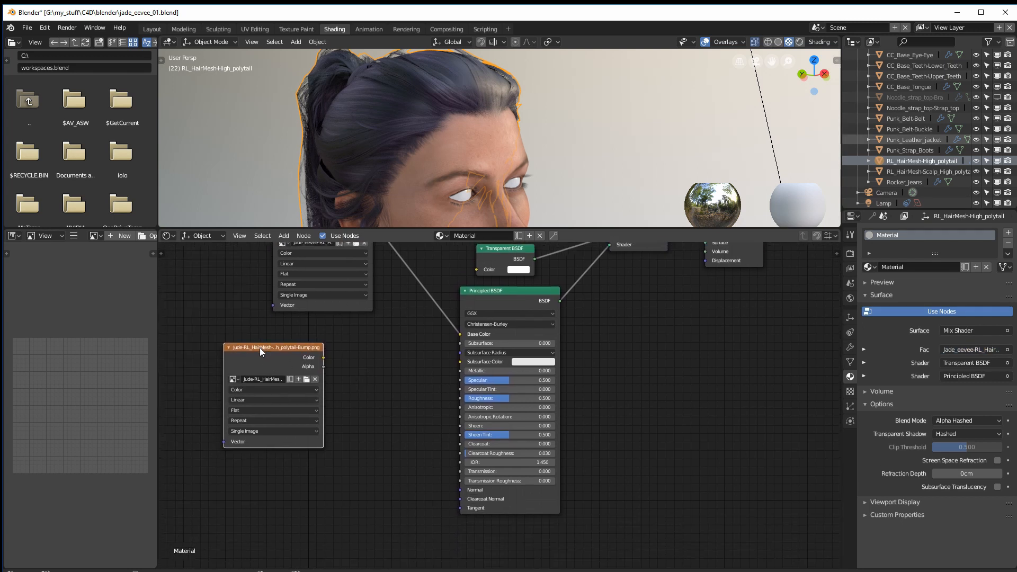
pyautogui.moveTo(350, 335); pyautogui.dragTo(353, 371, button='middle')
pyautogui.moveTo(275, 382); pyautogui.dragTo(269, 375)
# - Assign the hair's polytail-Specular.png image to the new texture node and link its Color to the Principled BSDF's Specular
pyautogui.click(234, 406)
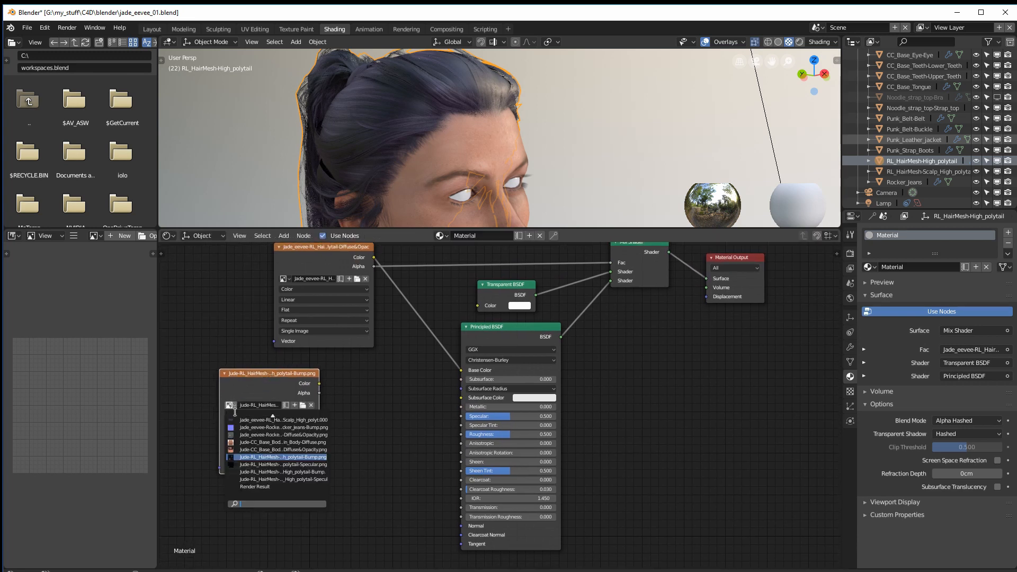
pyautogui.write('hair')
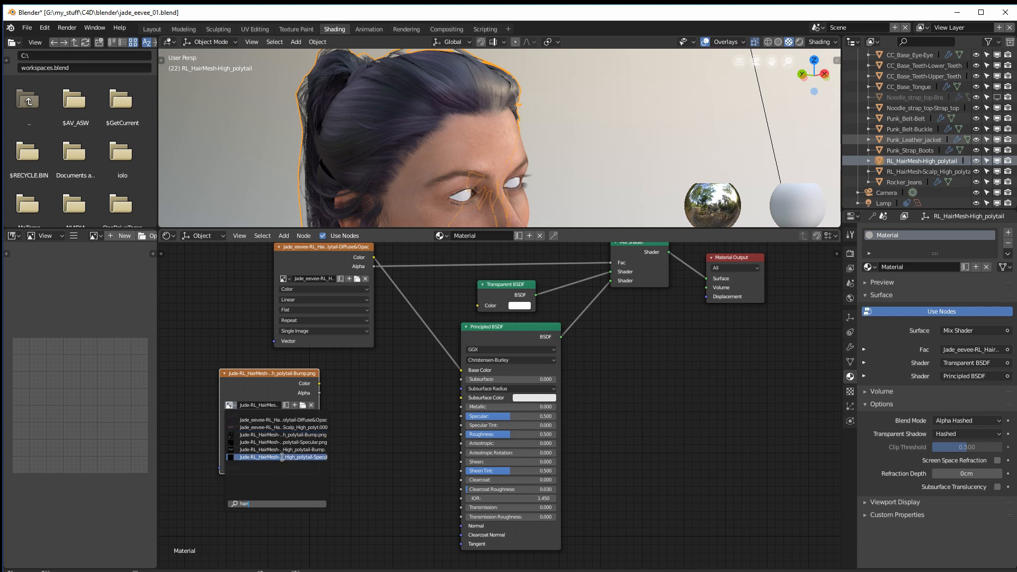
pyautogui.click(264, 443)
pyautogui.moveTo(320, 382); pyautogui.dragTo(461, 416)
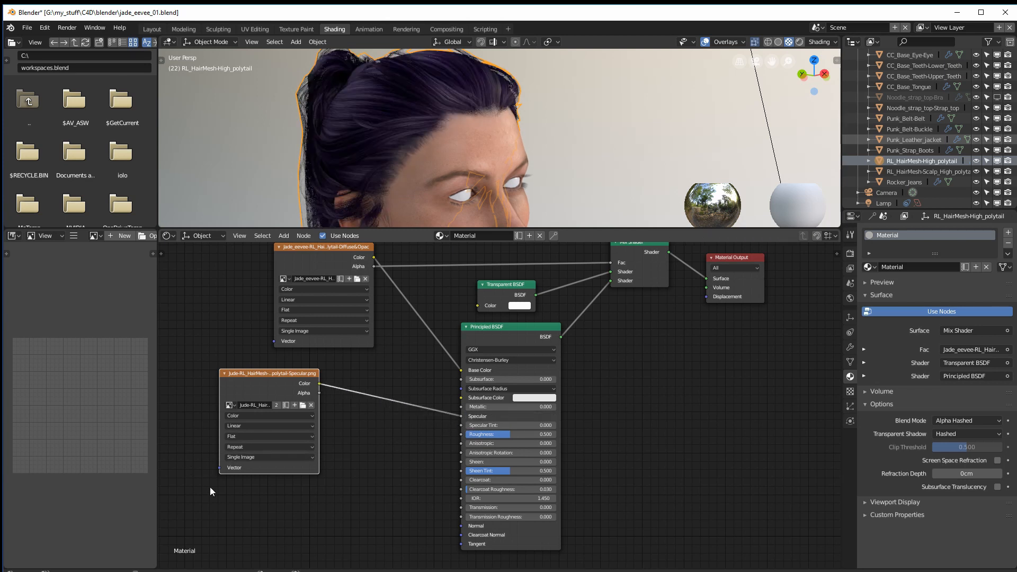
pyautogui.moveTo(260, 382); pyautogui.dragTo(247, 373)
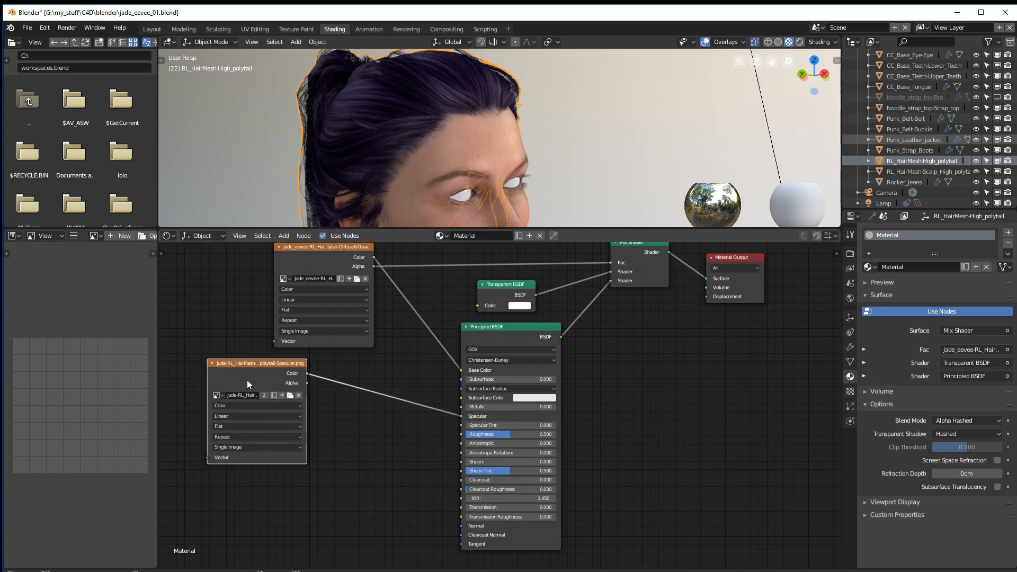
# - Add an Image Texture node and place it directly below the specular texture node
pyautogui.hotkey('shift', 'a')
pyautogui.moveTo(244, 494)
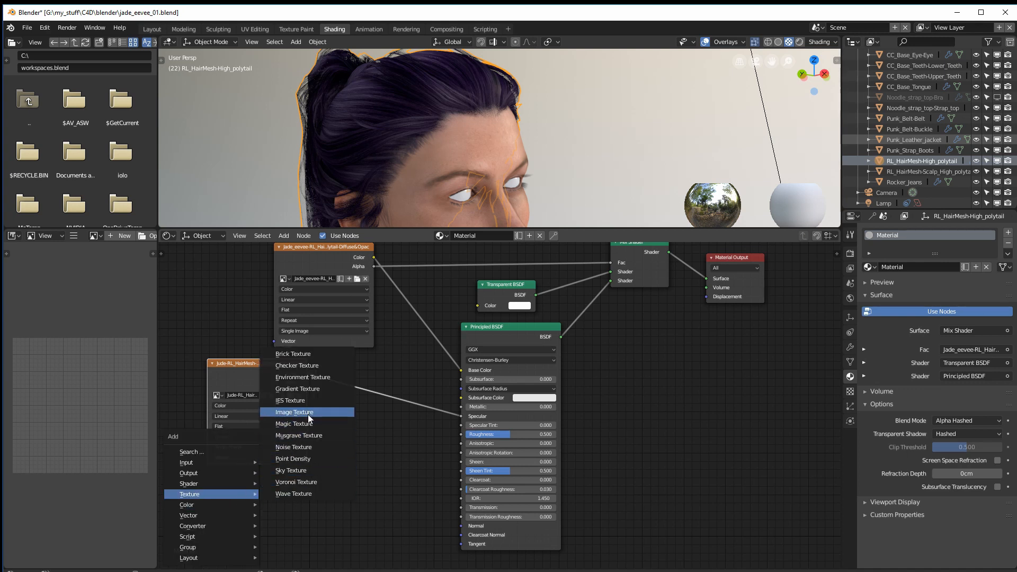
pyautogui.click(294, 412)
pyautogui.click(264, 415)
pyautogui.moveTo(374, 438); pyautogui.dragTo(382, 420, button='middle')
pyautogui.moveTo(285, 460); pyautogui.dragTo(276, 459)
# - Find the hair images, assign the scalp's High_polytail-Bump image to the new texture node and set its color space to Non-Color Data
pyautogui.click(230, 490)
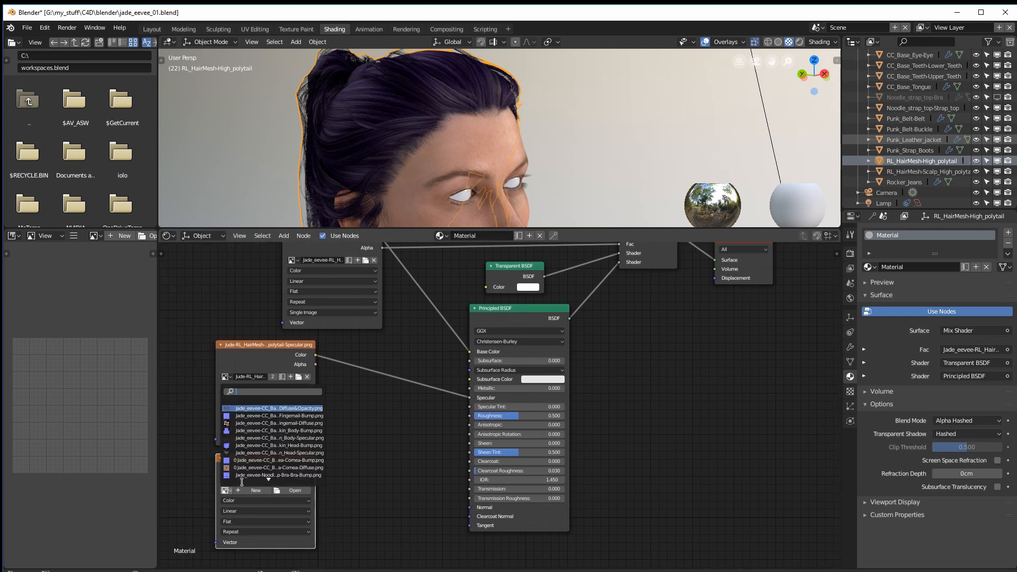
pyautogui.write('h')
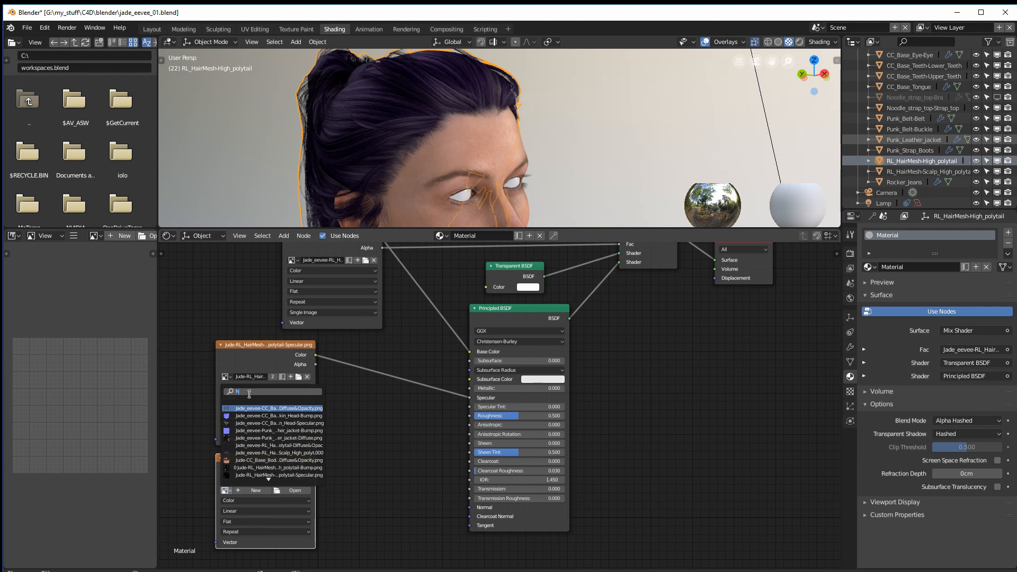
pyautogui.write('air')
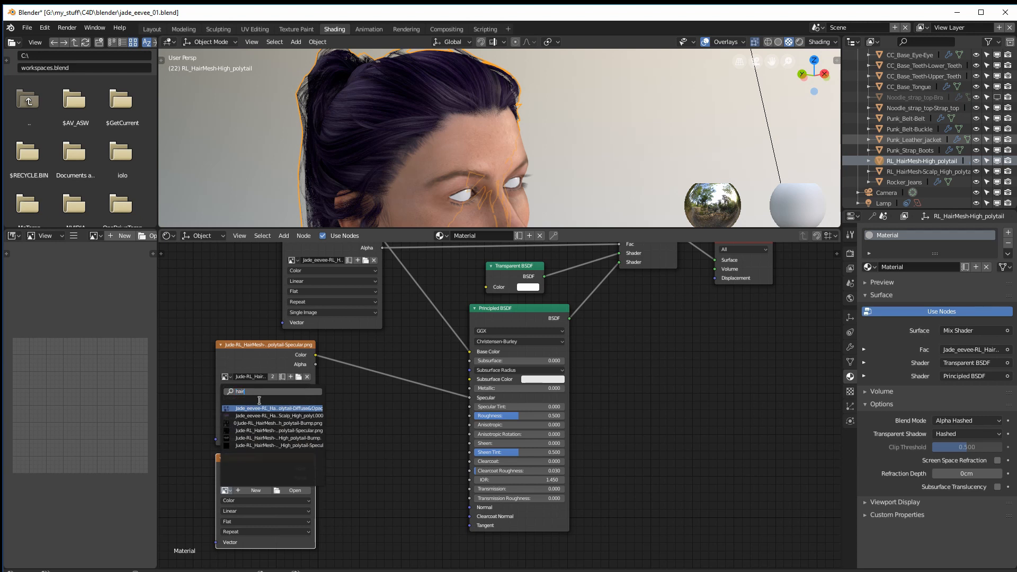
pyautogui.click(260, 438)
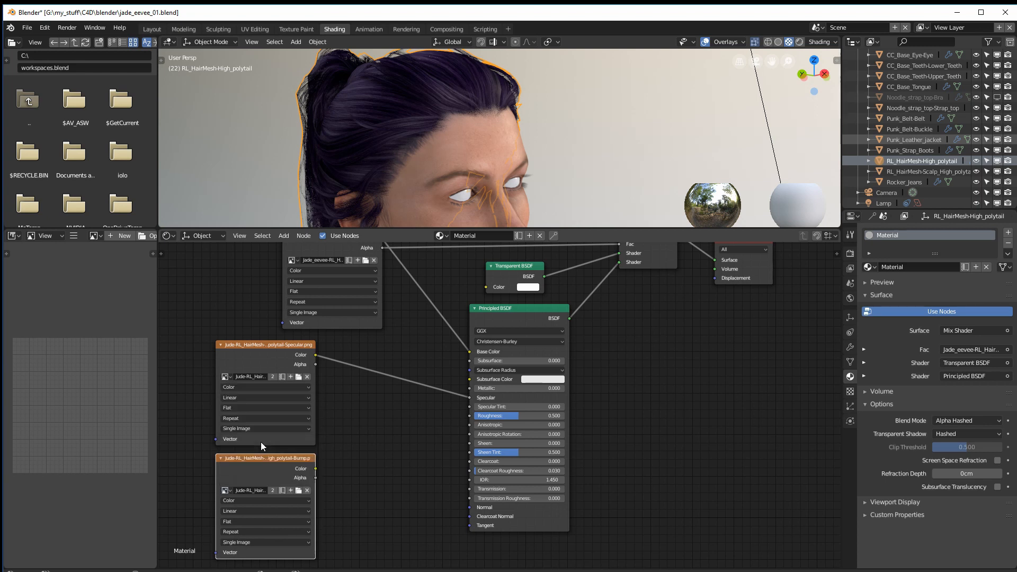
pyautogui.click(250, 501)
pyautogui.click(258, 481)
# - Add a Normal Map node, feed it the bump texture's Color and link its Normal output to the Principled BSDF's Normal
pyautogui.hotkey('shift', 'a')
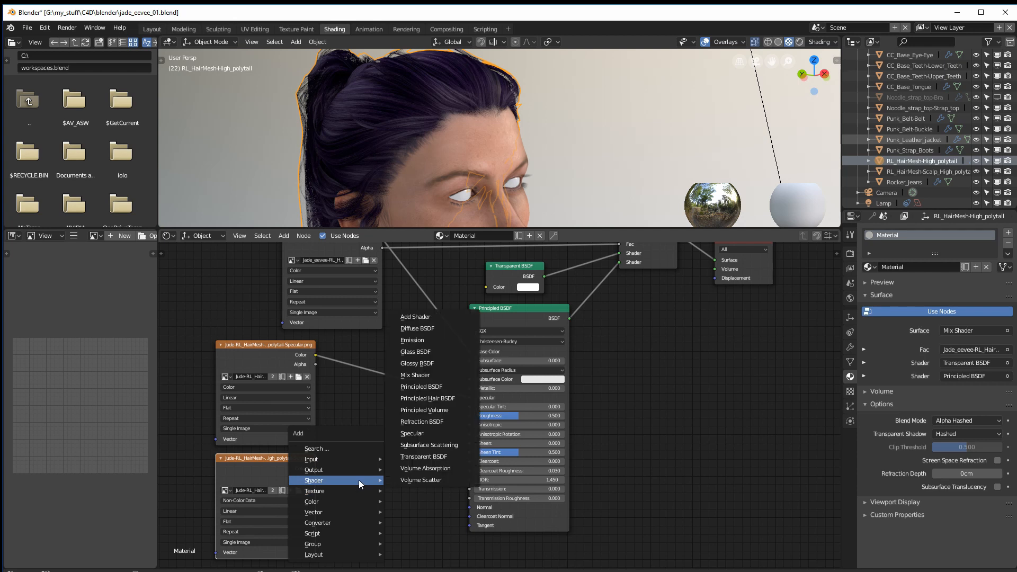
pyautogui.moveTo(358, 515)
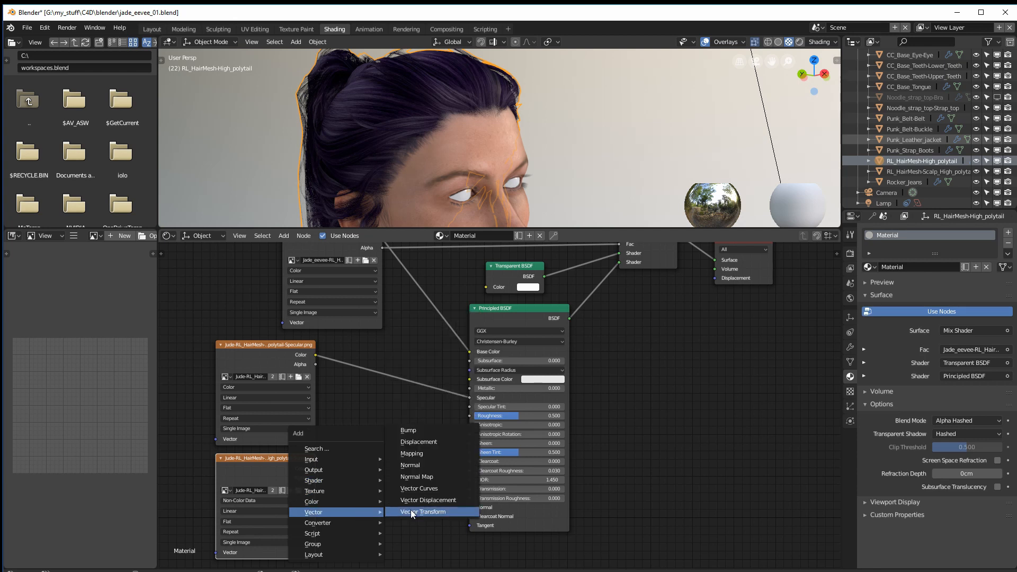
pyautogui.click(420, 477)
pyautogui.click(352, 476)
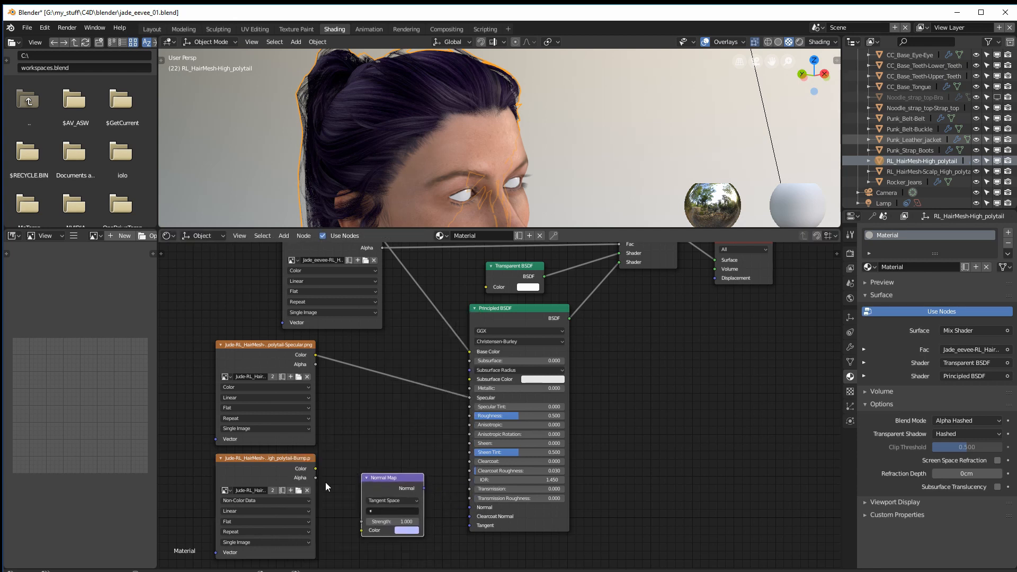
pyautogui.moveTo(316, 469); pyautogui.dragTo(361, 530)
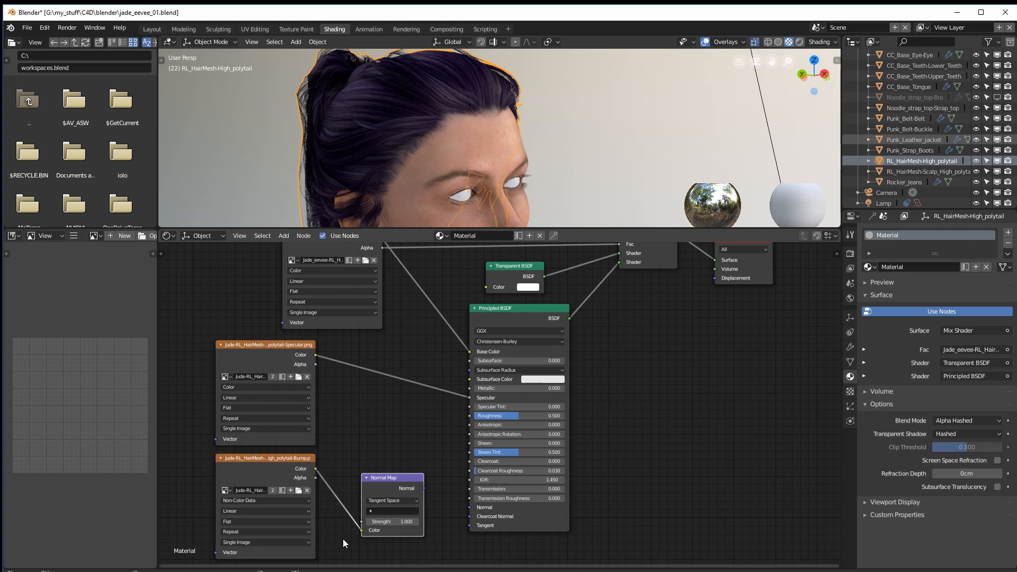
pyautogui.moveTo(447, 521); pyautogui.dragTo(469, 507)
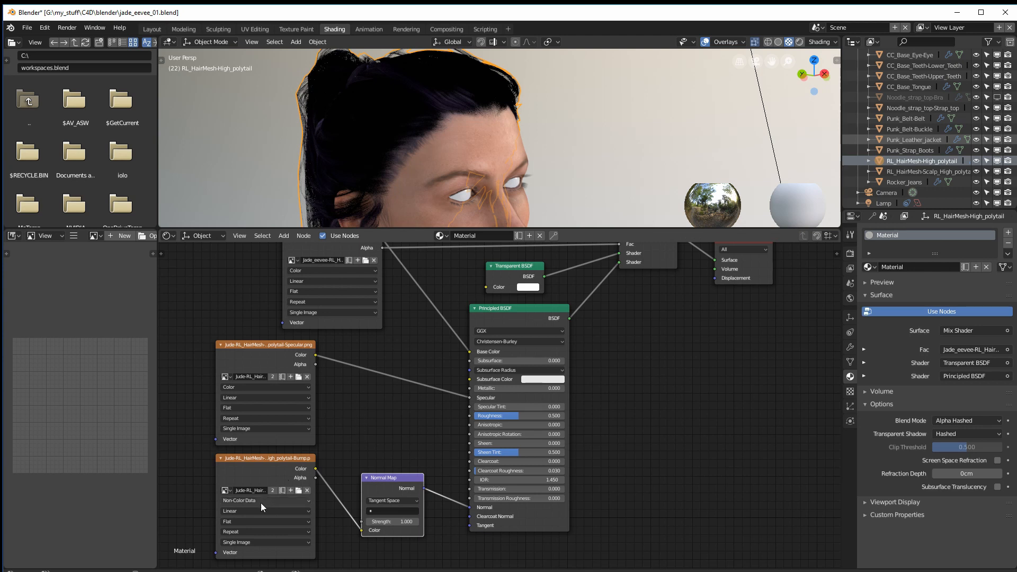
# - Delete the Normal Map node and reposition the bump texture node below the specular texture
pyautogui.moveTo(206, 468); pyautogui.dragTo(245, 359, button='middle')
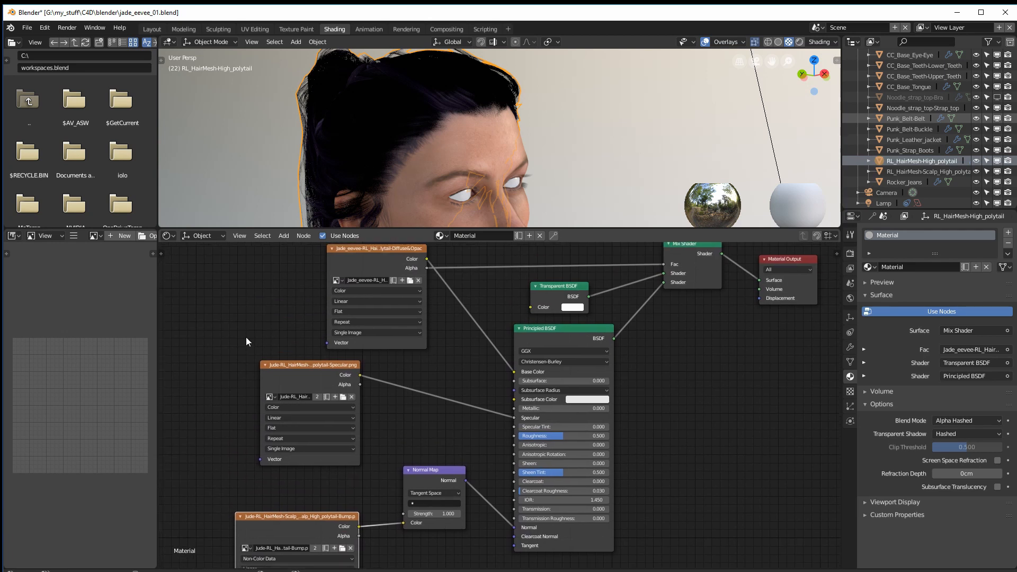
pyautogui.moveTo(277, 321); pyautogui.dragTo(287, 256, button='middle')
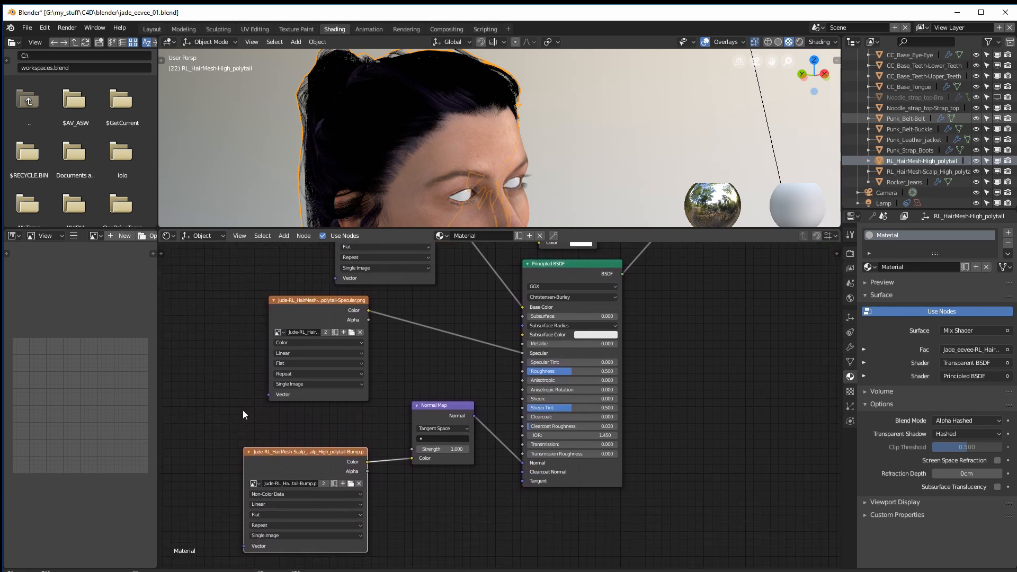
pyautogui.moveTo(288, 445); pyautogui.dragTo(285, 437)
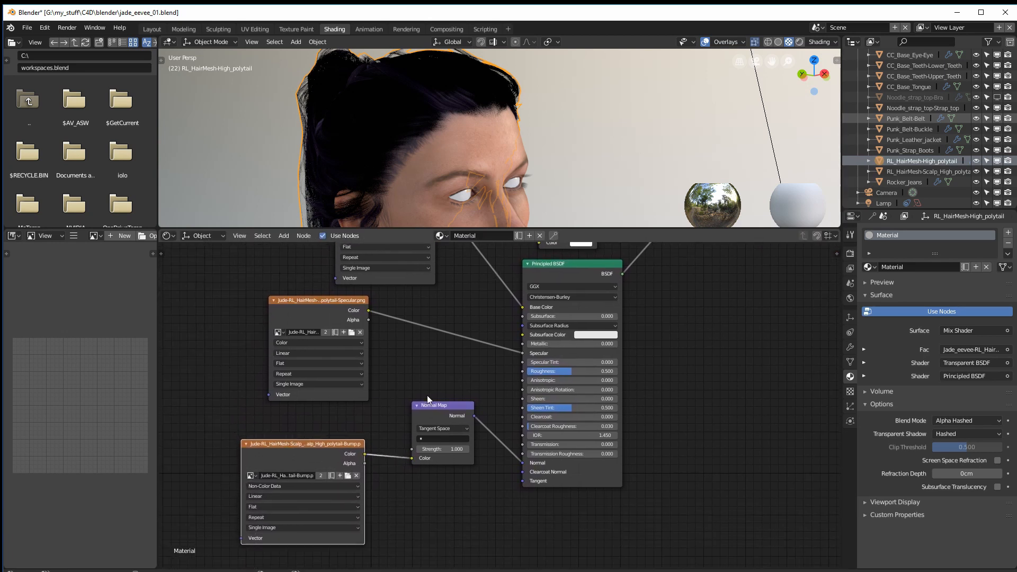
pyautogui.moveTo(449, 405); pyautogui.dragTo(437, 414)
pyautogui.press('x')
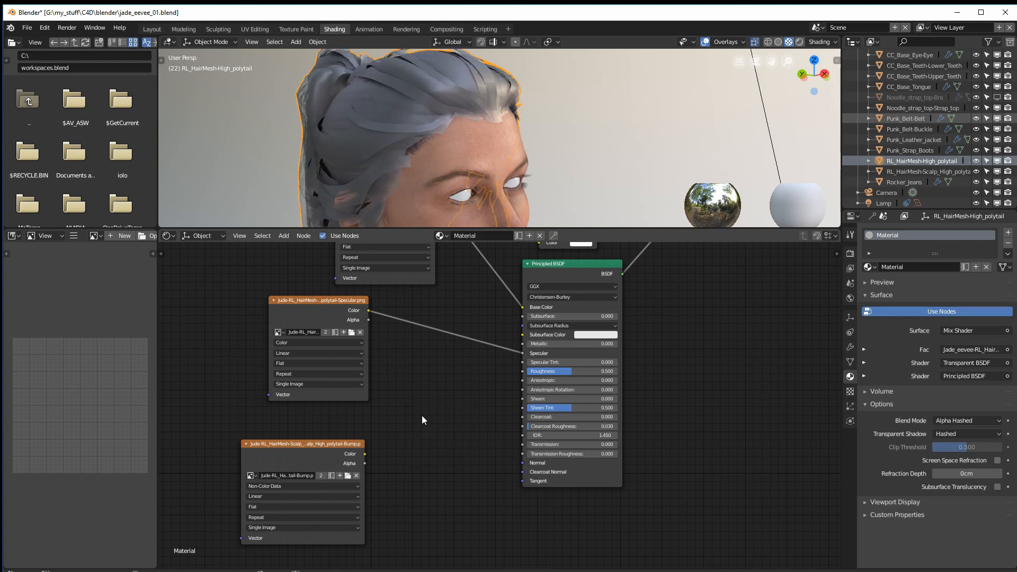
pyautogui.moveTo(379, 415); pyautogui.dragTo(388, 406, button='middle')
pyautogui.moveTo(314, 438); pyautogui.dragTo(328, 428)
pyautogui.moveTo(222, 416); pyautogui.dragTo(216, 419, button='middle')
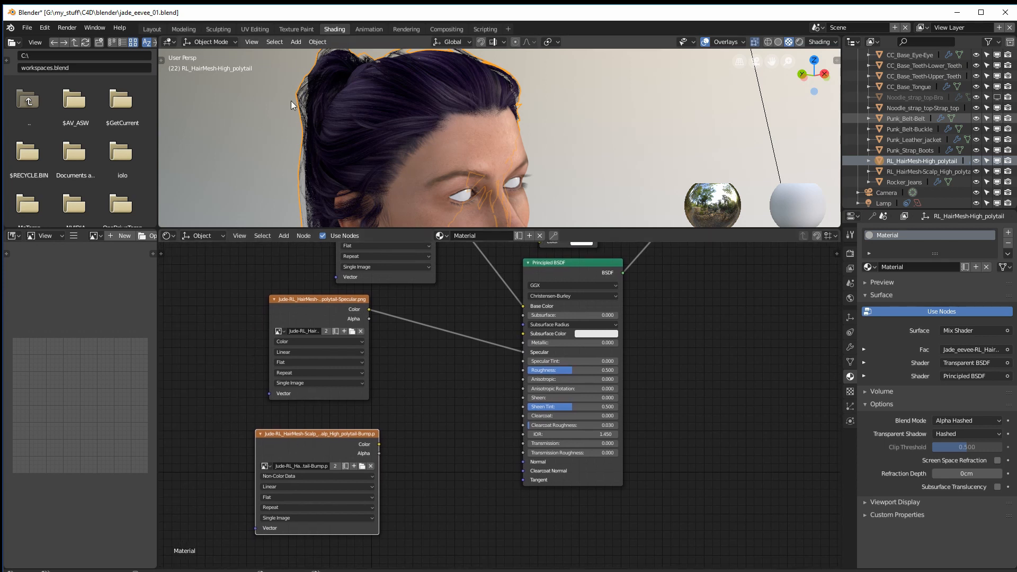
# - Display the scalp's High_polytail-Bump image in the UV Editing workspace to check what kind of map it is
pyautogui.click(255, 28)
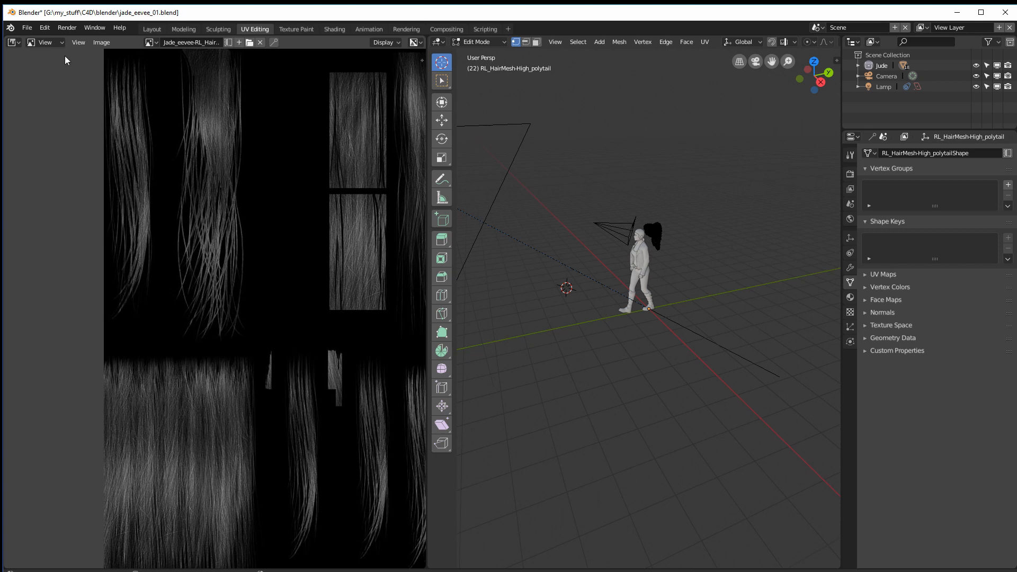
pyautogui.click(151, 42)
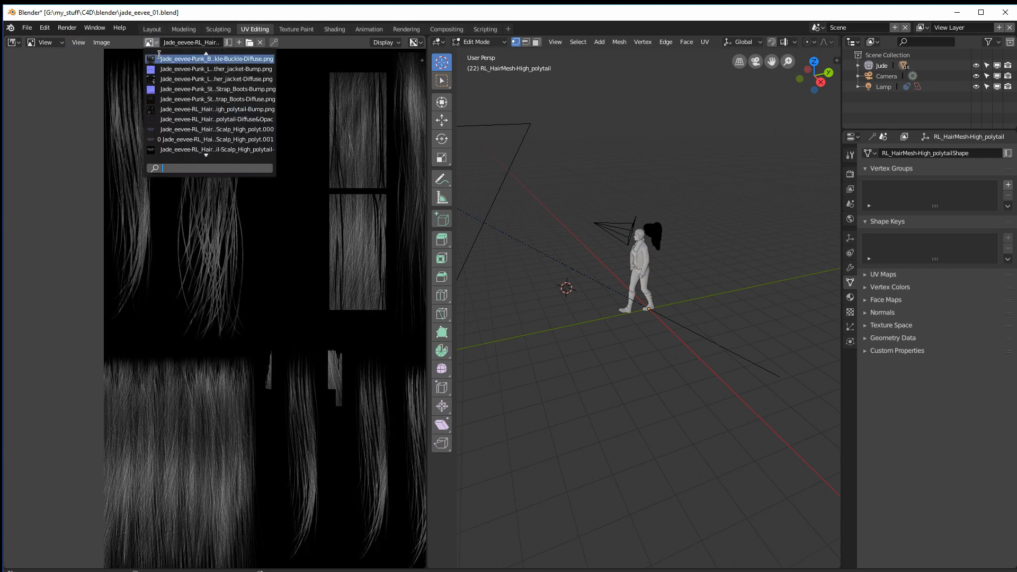
pyautogui.click(170, 90)
pyautogui.click(150, 42)
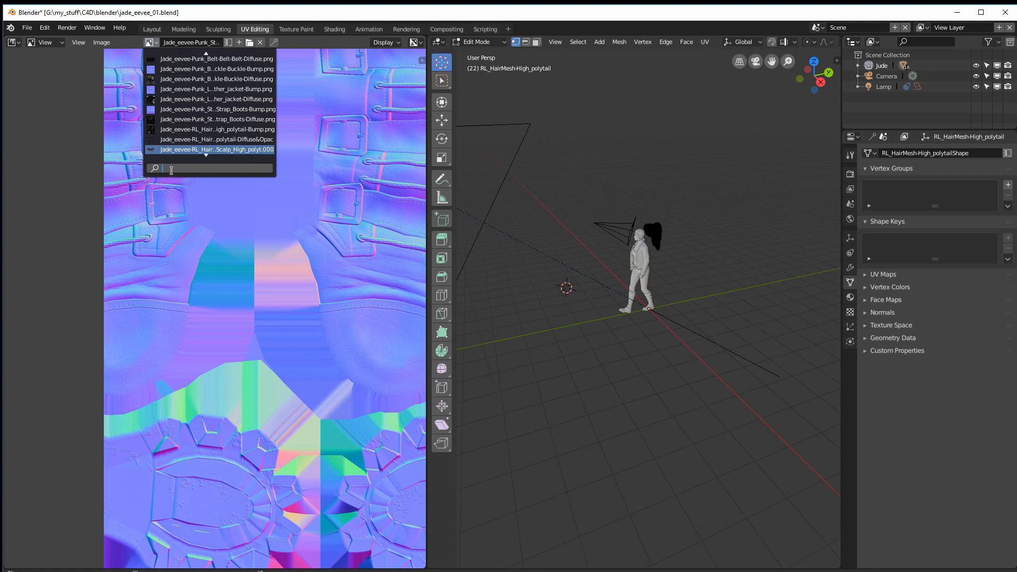
pyautogui.write('hair')
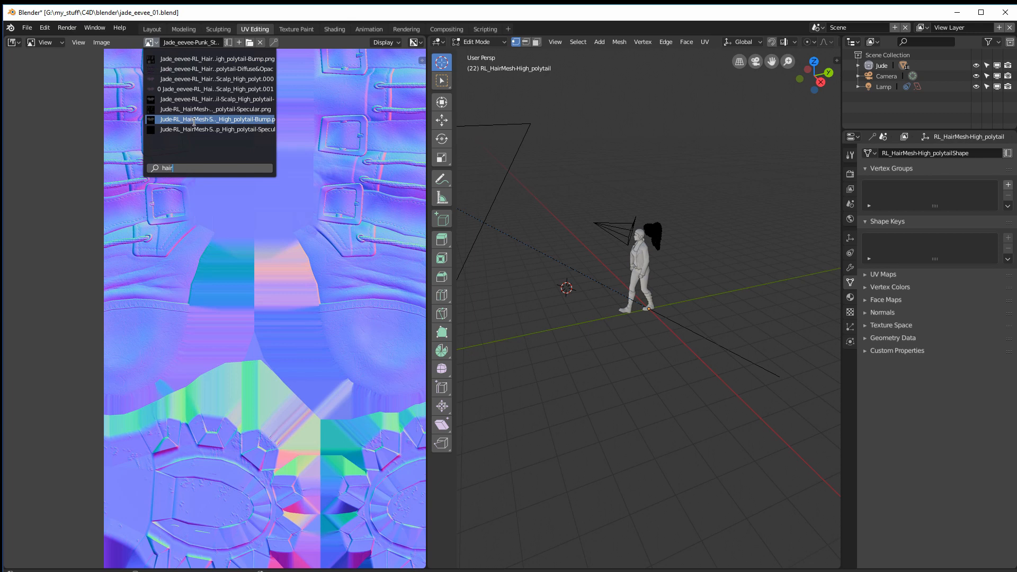
pyautogui.click(194, 120)
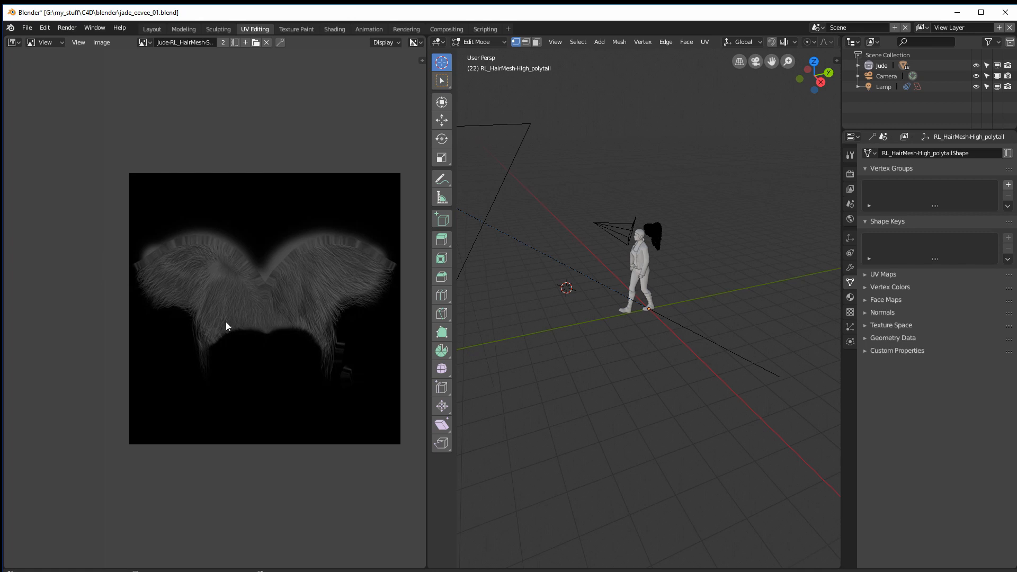
# - Back in the Shading workspace, add a Bump node, linking the bump texture's Color to Height and its Normal to the Principled BSDF's Normal
pyautogui.click(334, 29)
pyautogui.moveTo(315, 434); pyautogui.dragTo(300, 434)
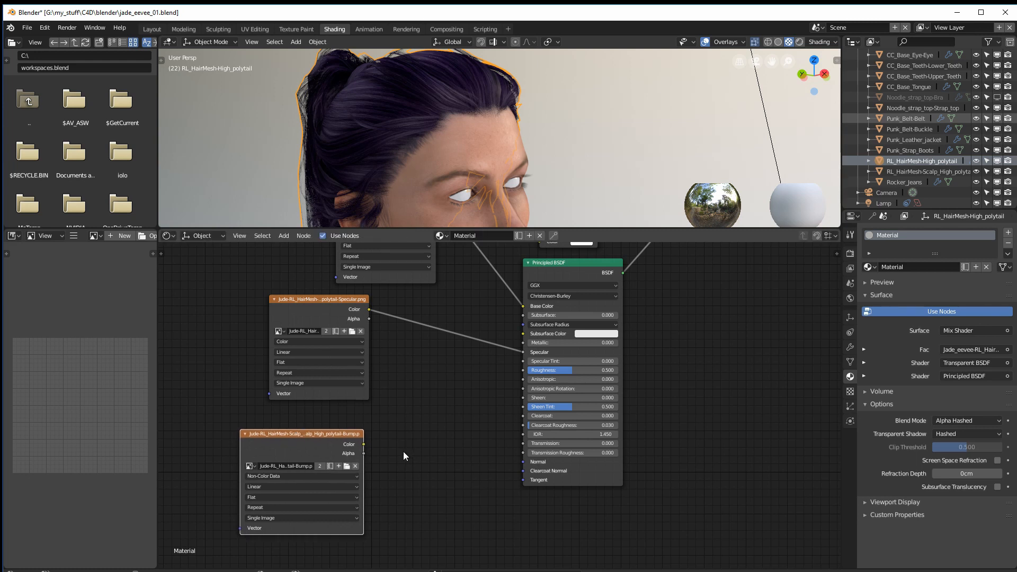
pyautogui.hotkey('shift', 'a')
pyautogui.moveTo(397, 453)
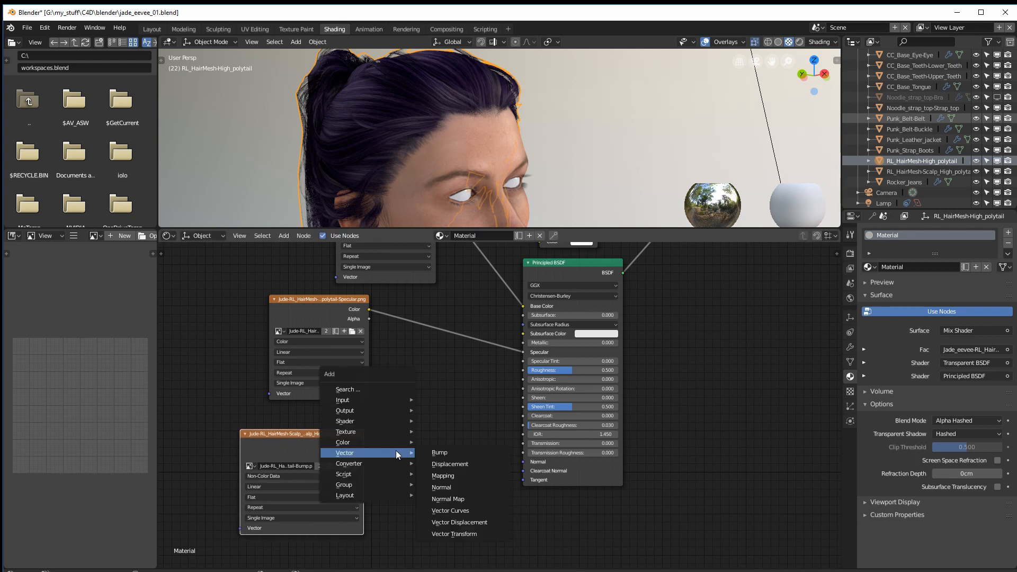
pyautogui.click(441, 453)
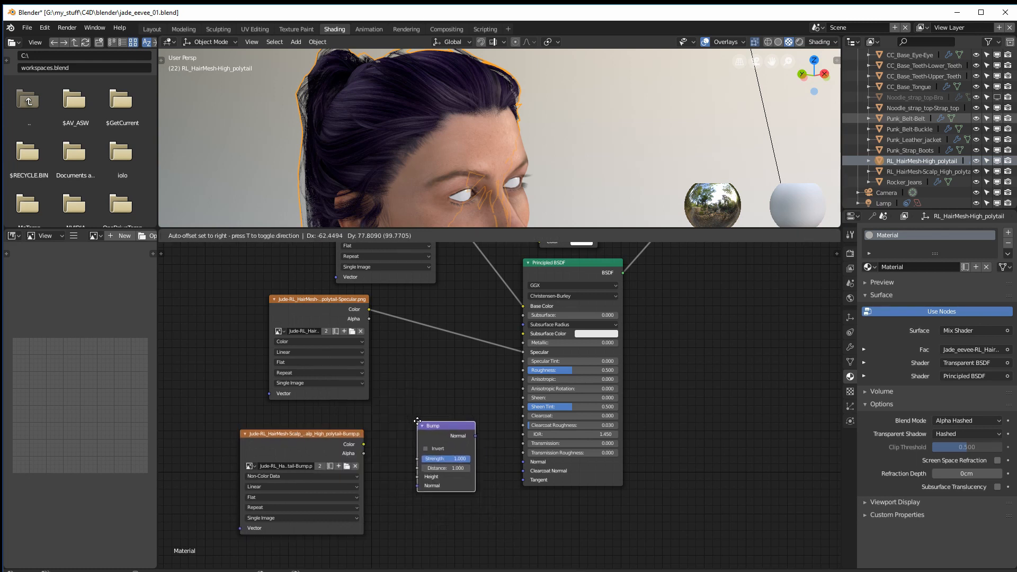
pyautogui.click(412, 426)
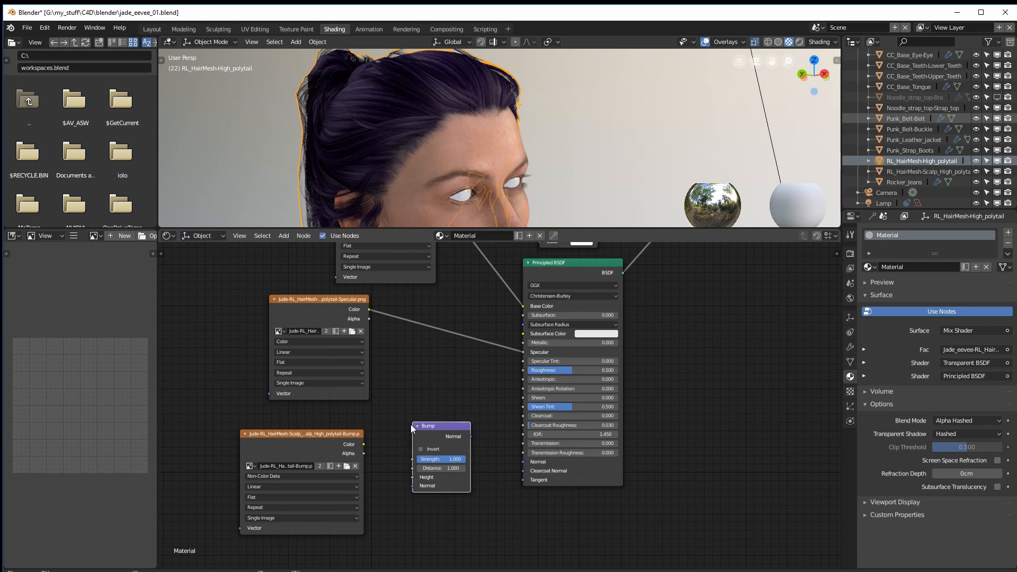
pyautogui.click(365, 447)
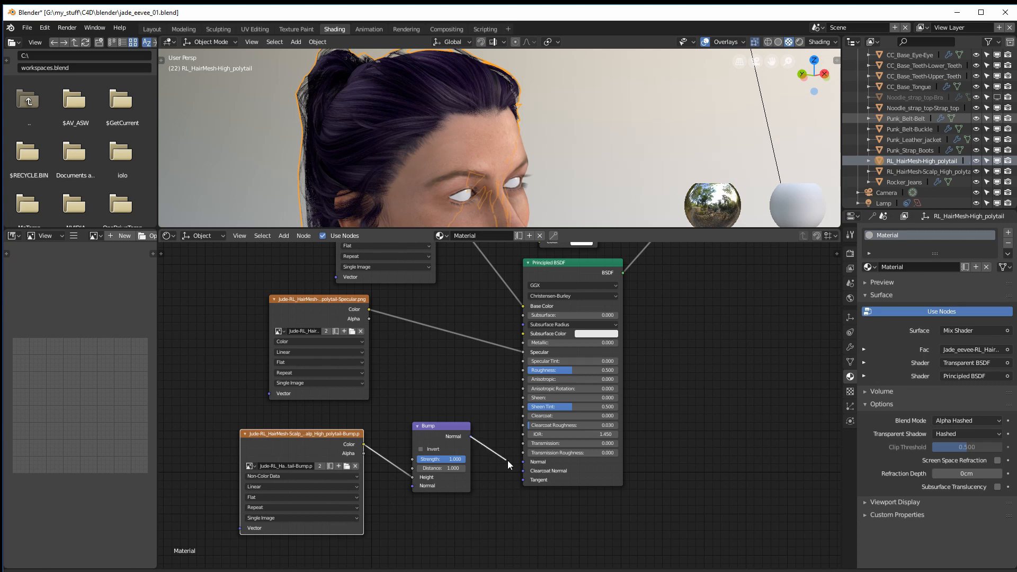
pyautogui.moveTo(520, 462); pyautogui.dragTo(522, 462)
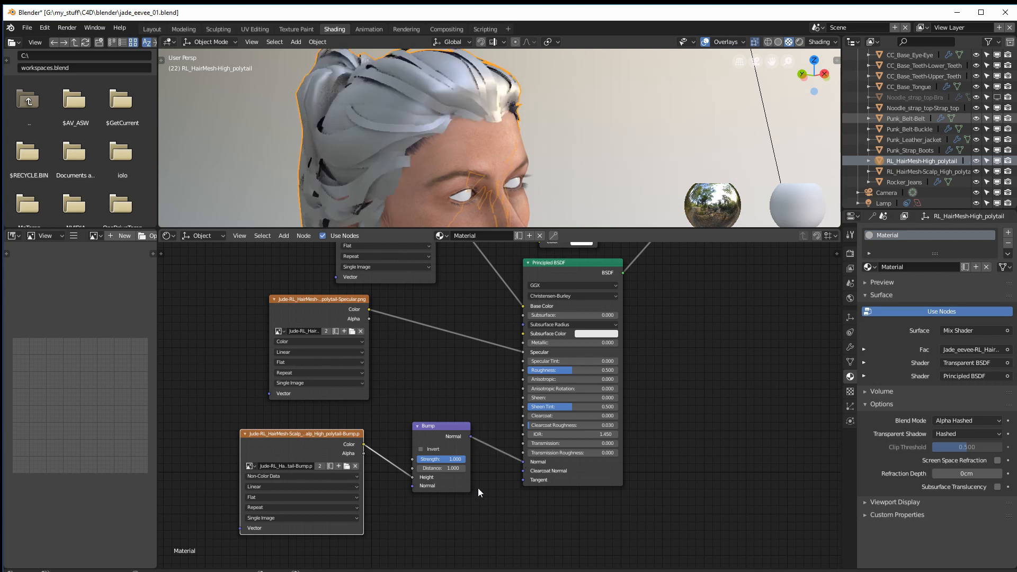
# - Select the hair scalp mesh and enlarge the 3D viewport to show the whole head
pyautogui.click(505, 164)
pyautogui.moveTo(545, 161)
pyautogui.mouseDown(button='middle')
pyautogui.moveTo(528, 185)
pyautogui.moveTo(545, 172)
pyautogui.mouseUp(button='middle')
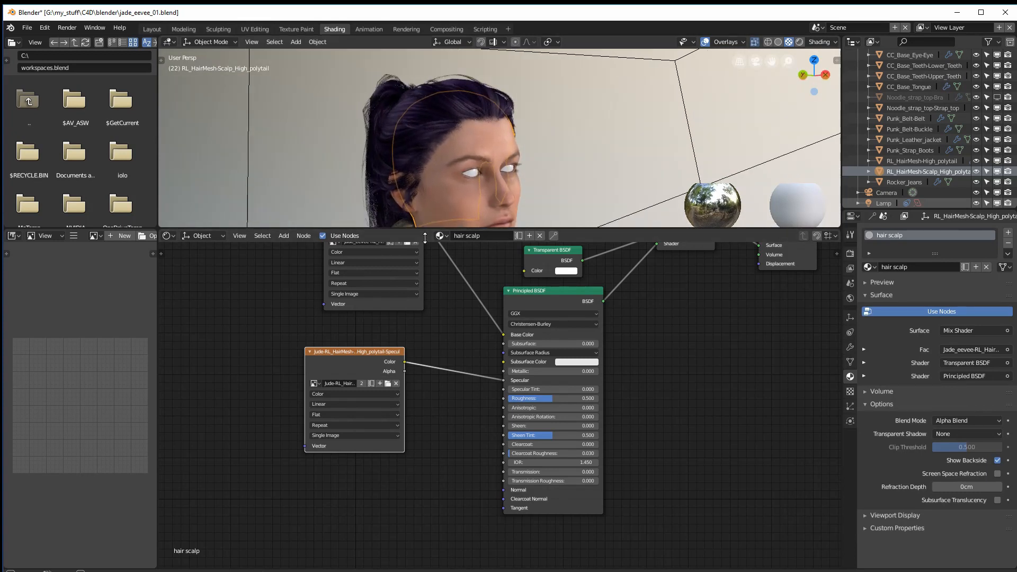
pyautogui.moveTo(424, 236); pyautogui.dragTo(424, 292)
pyautogui.moveTo(445, 239); pyautogui.dragTo(437, 161, button='middle')
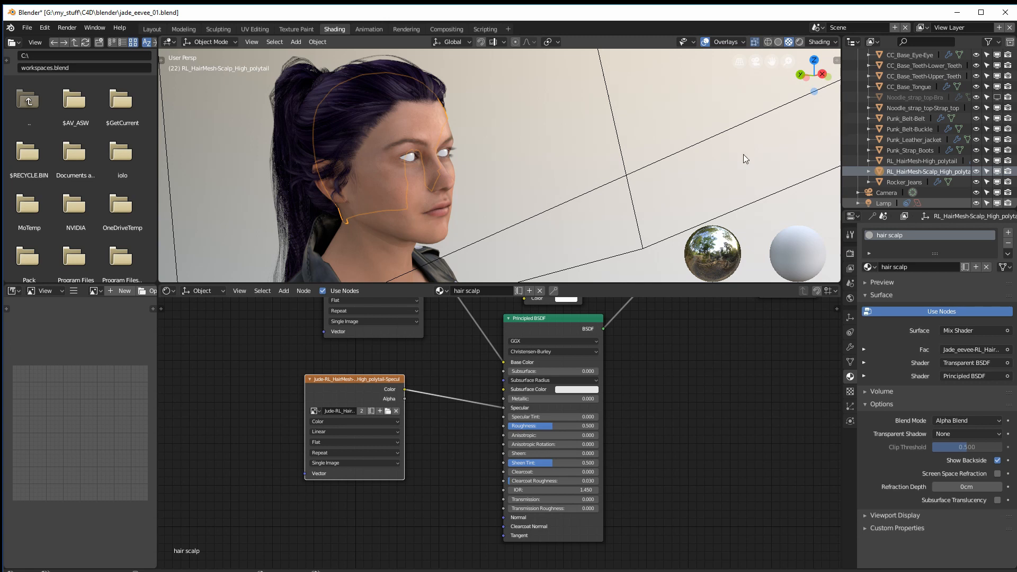
# - Select the camera and preview the character in Rendered shading, returning to Material Preview
pyautogui.click(887, 193)
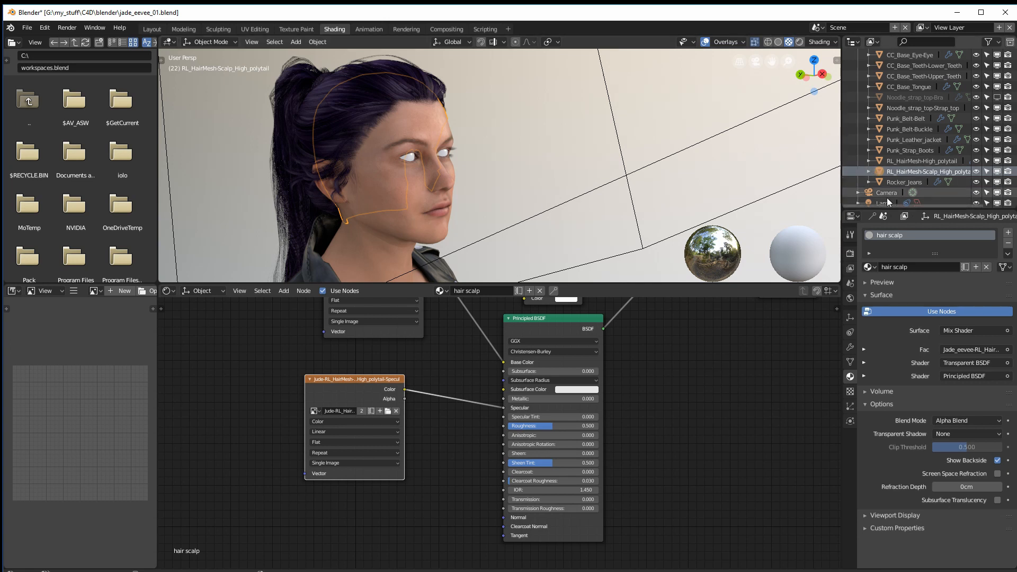
pyautogui.click(799, 41)
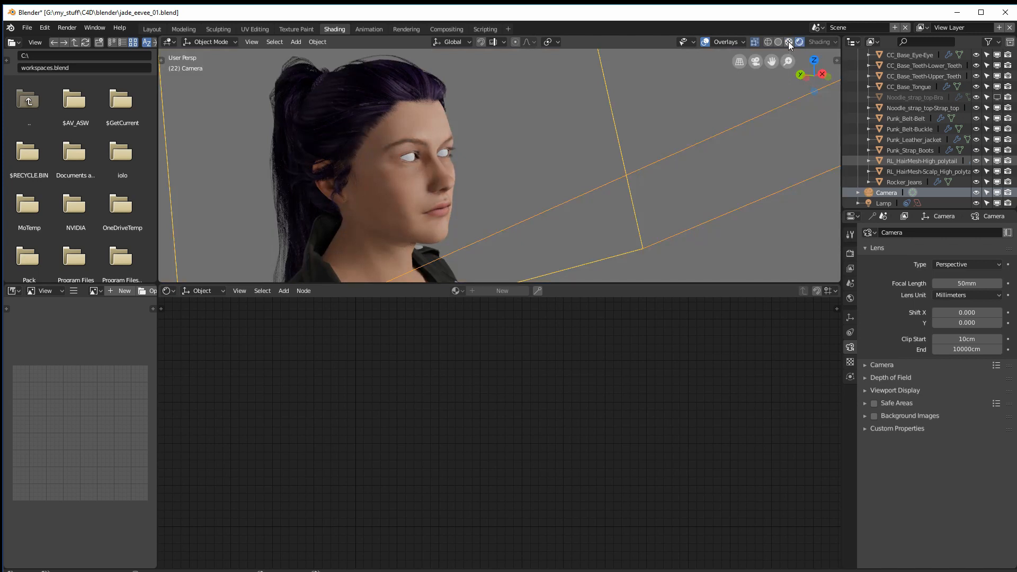
pyautogui.click(788, 41)
# - Bring the character's eyes into close view and select the CC_Base_Eye-Eye object
pyautogui.moveTo(414, 183); pyautogui.dragTo(398, 185, button='middle')
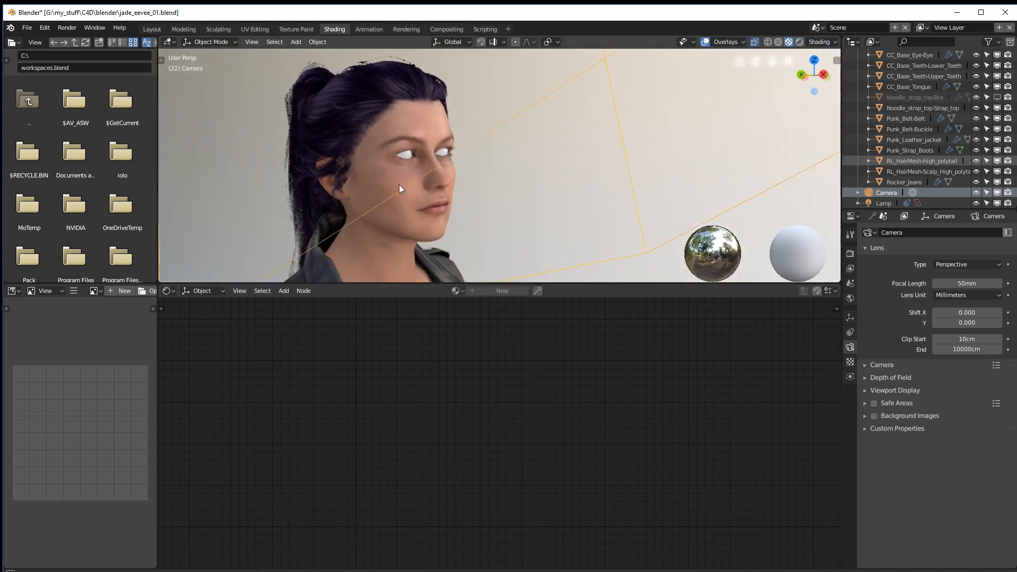
pyautogui.scroll(4, 515, 168)
pyautogui.moveTo(583, 157); pyautogui.dragTo(504, 182, button='middle')
pyautogui.scroll(3, 547, 176)
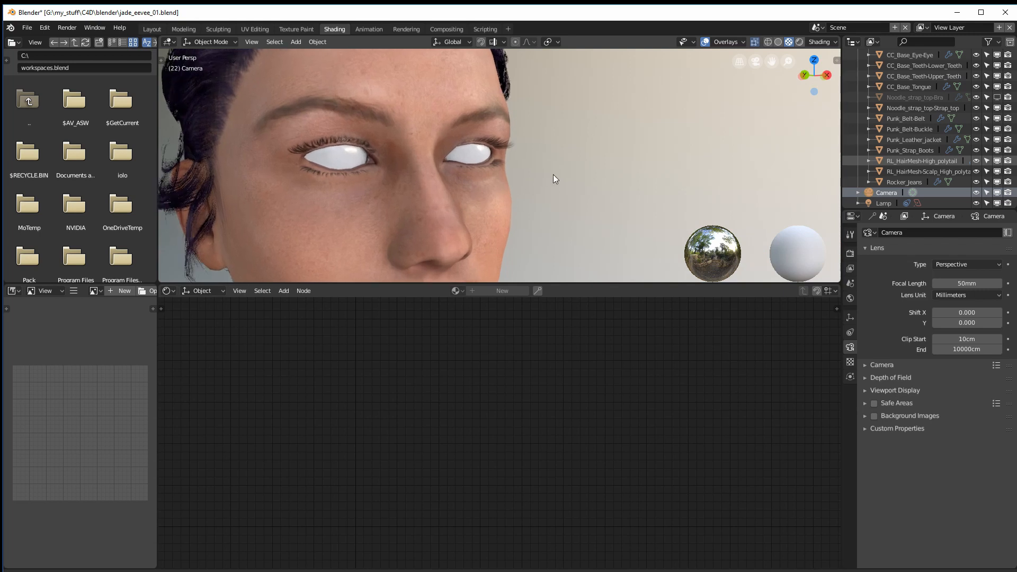
pyautogui.keyDown('shift'); pyautogui.moveTo(442, 192); pyautogui.dragTo(525, 189, button='middle'); pyautogui.keyUp('shift')
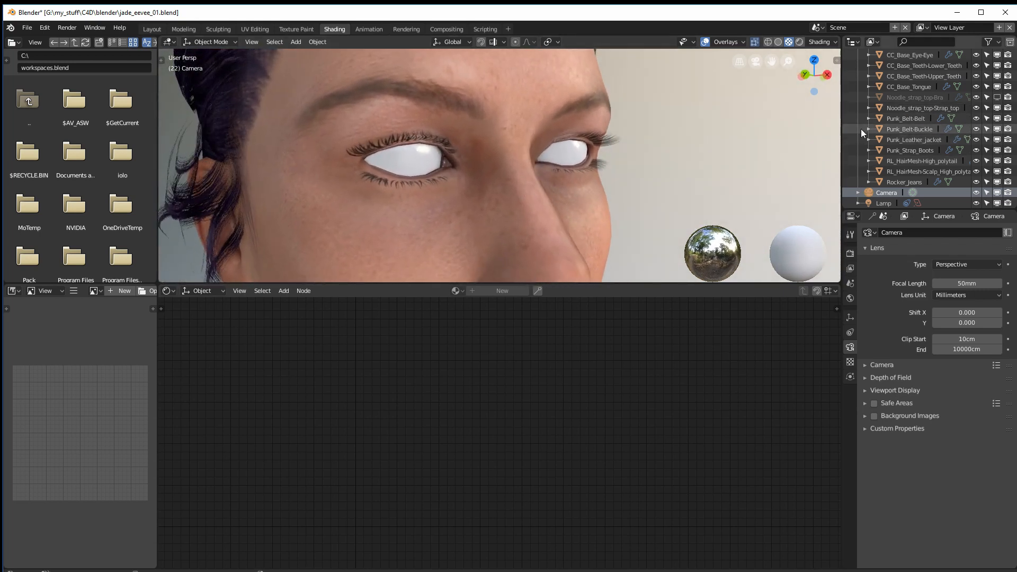
pyautogui.scroll(5, 867, 93)
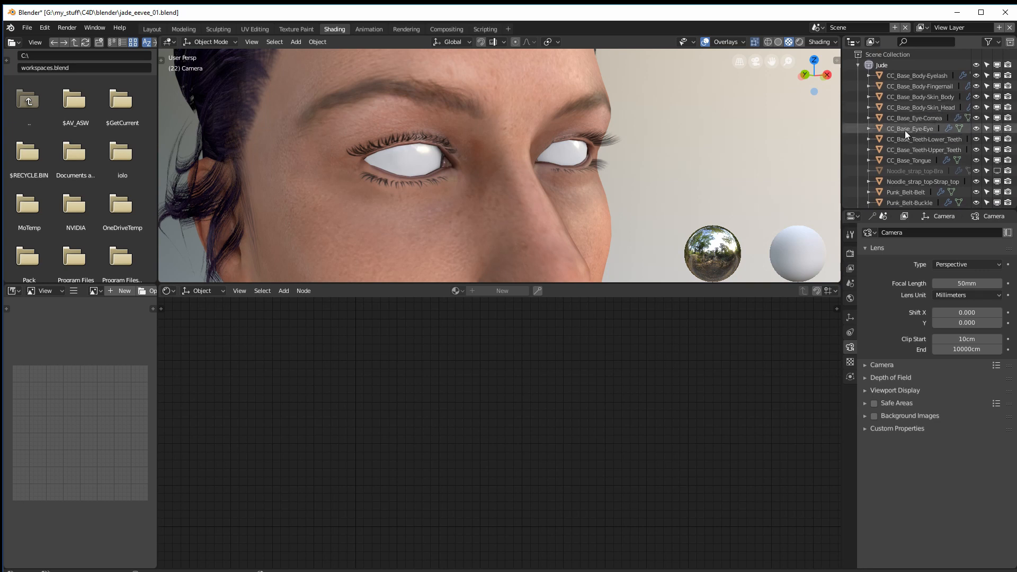
pyautogui.click(905, 129)
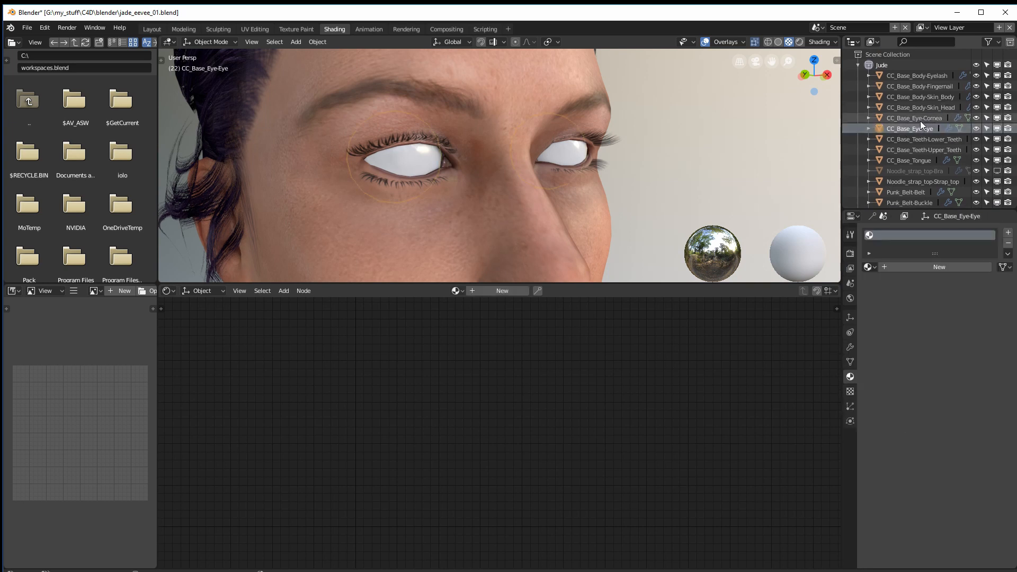
# - Hide CC_Base_Eye-Cornea in the viewport and select the CC_Base_Eye-Eye object
pyautogui.click(920, 119)
pyautogui.click(906, 127)
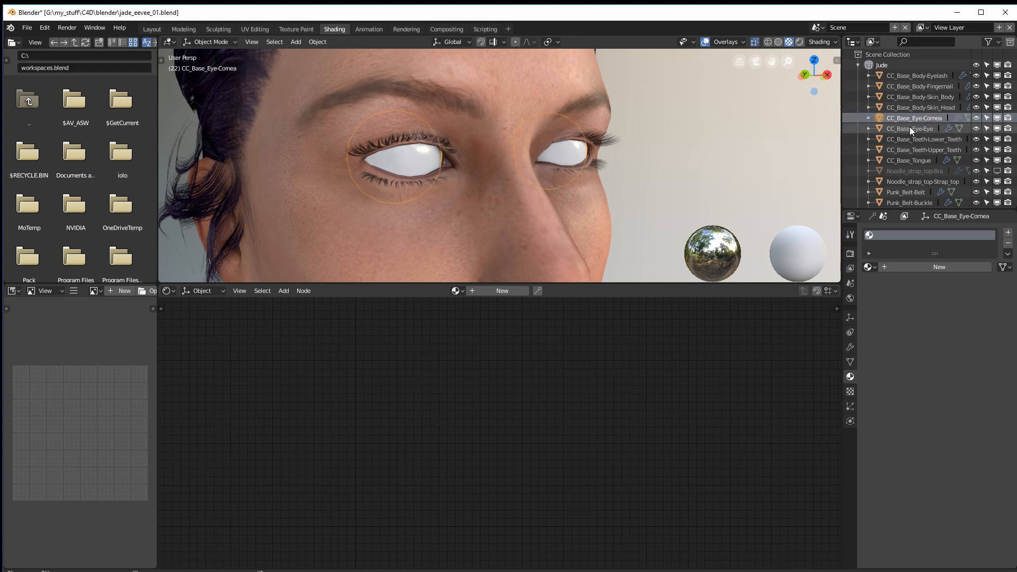
pyautogui.click(913, 119)
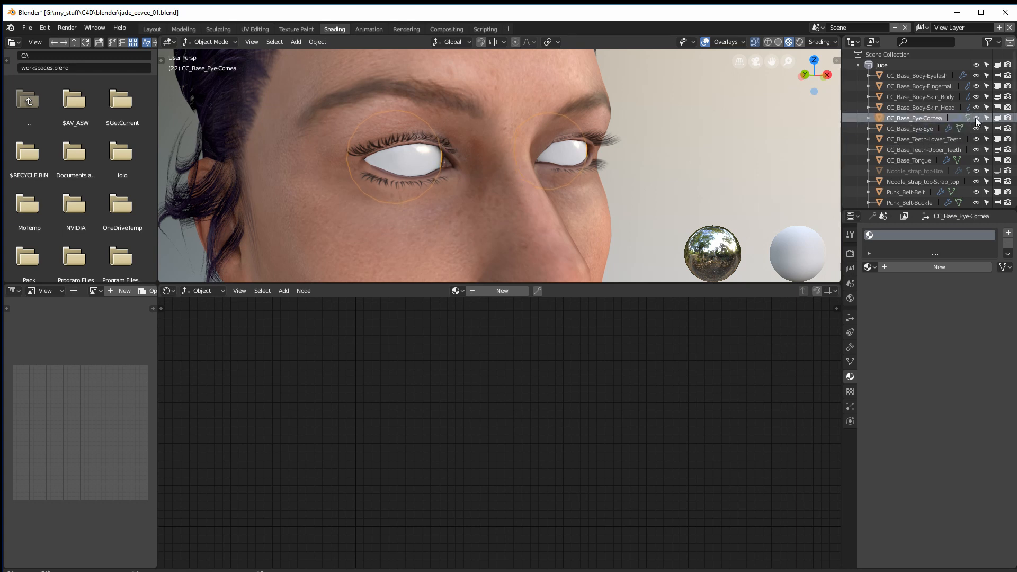
pyautogui.click(976, 118)
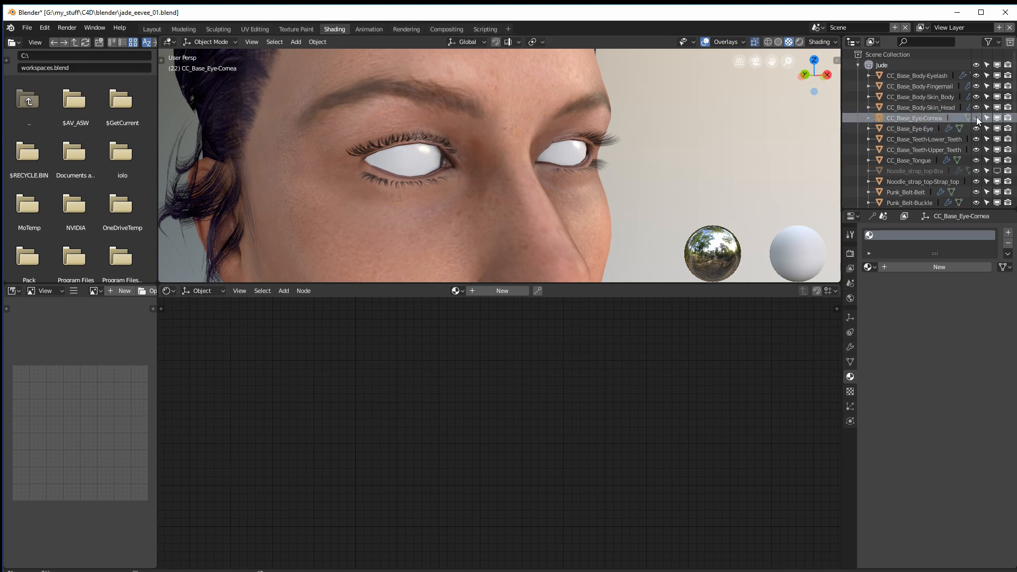
pyautogui.click(910, 129)
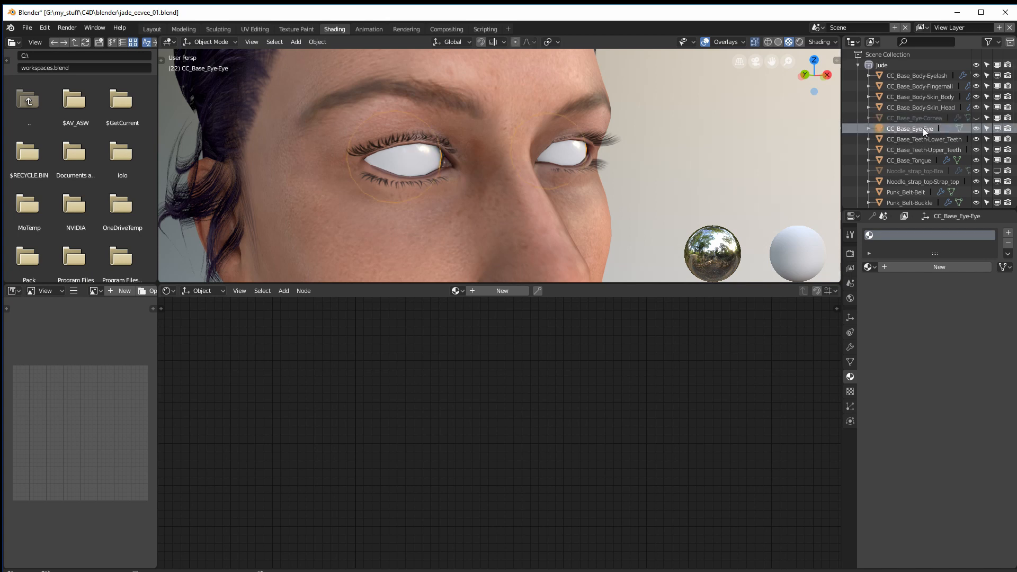
# - Create a new material for the eye object and spread its Principled BSDF and Material Output nodes apart
pyautogui.click(497, 291)
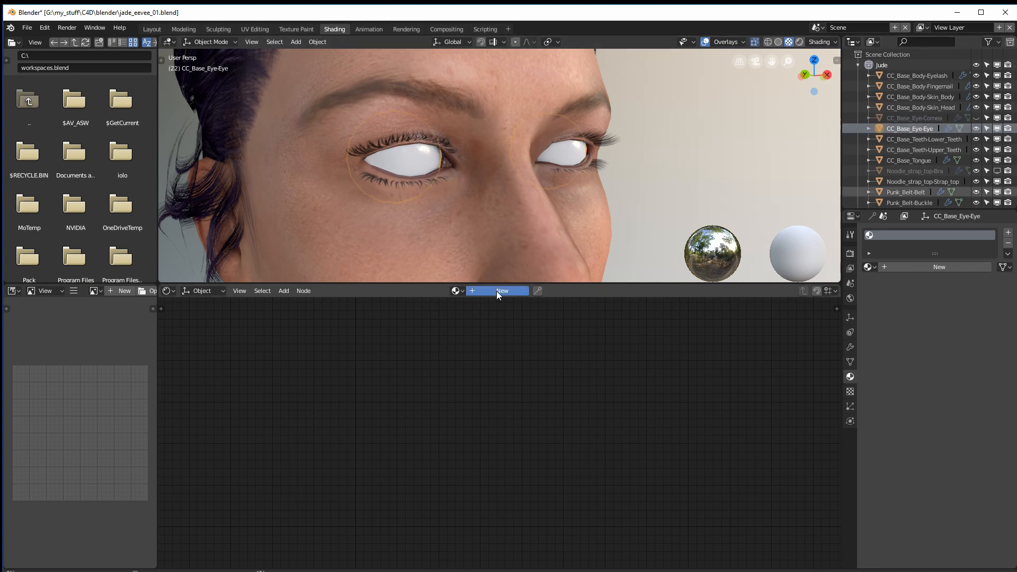
pyautogui.moveTo(512, 412); pyautogui.dragTo(681, 326)
pyautogui.moveTo(407, 408); pyautogui.dragTo(503, 331)
pyautogui.moveTo(649, 334); pyautogui.dragTo(649, 327)
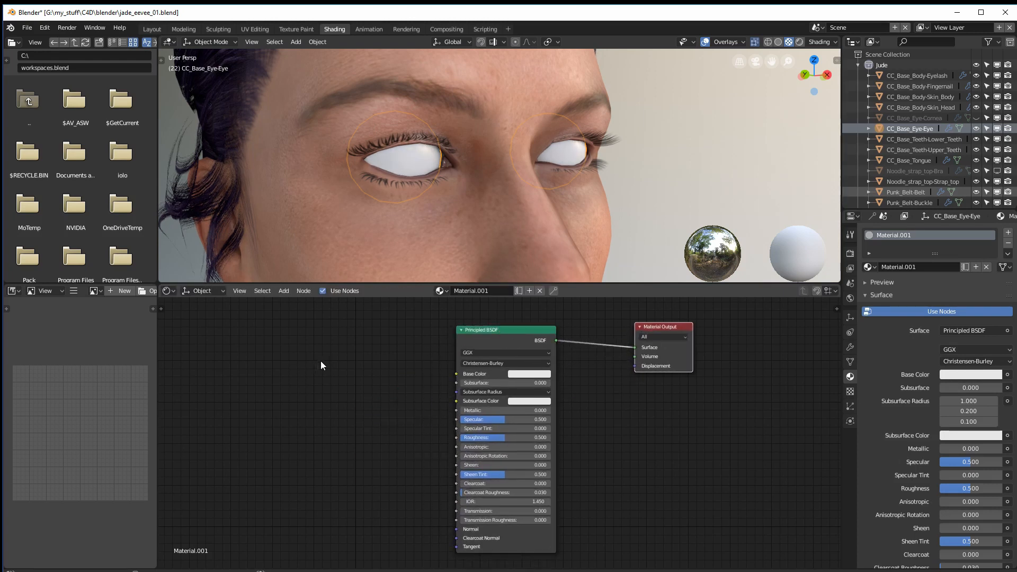
# - Add an Image Texture node with Jade_eevee-CC_Base_Eye-Cornea-Cornea-Diffuse.png and link its Color to the Principled BSDF's Base Color
pyautogui.hotkey('shift', 'a')
pyautogui.moveTo(308, 370)
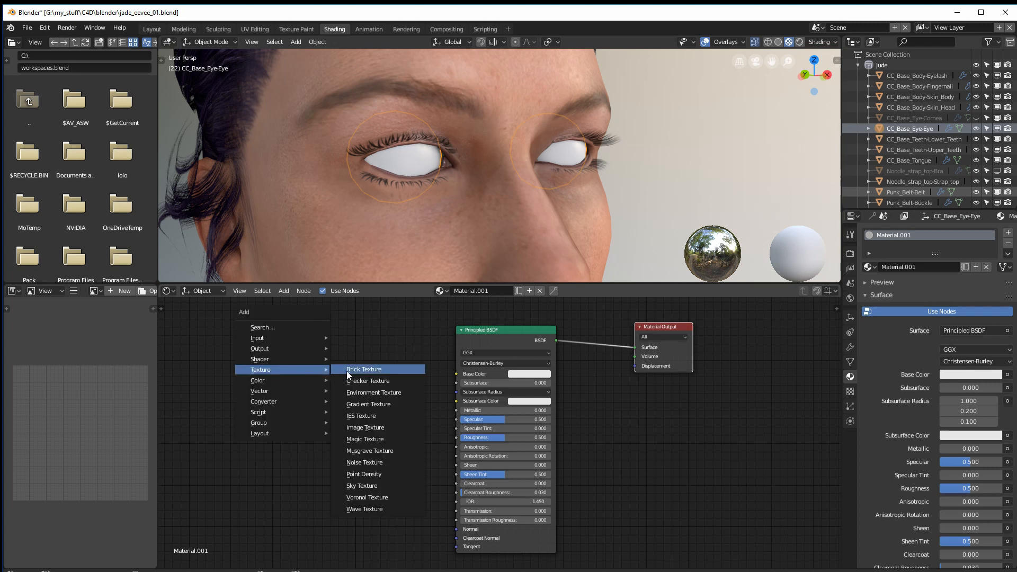
pyautogui.click(365, 427)
pyautogui.click(338, 353)
pyautogui.moveTo(336, 351); pyautogui.dragTo(456, 374)
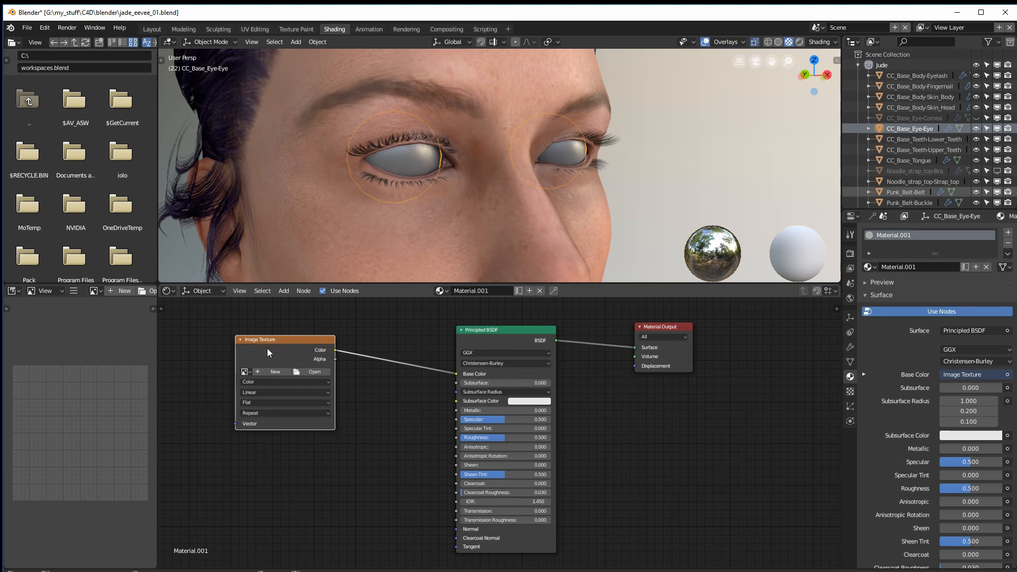
pyautogui.click(250, 372)
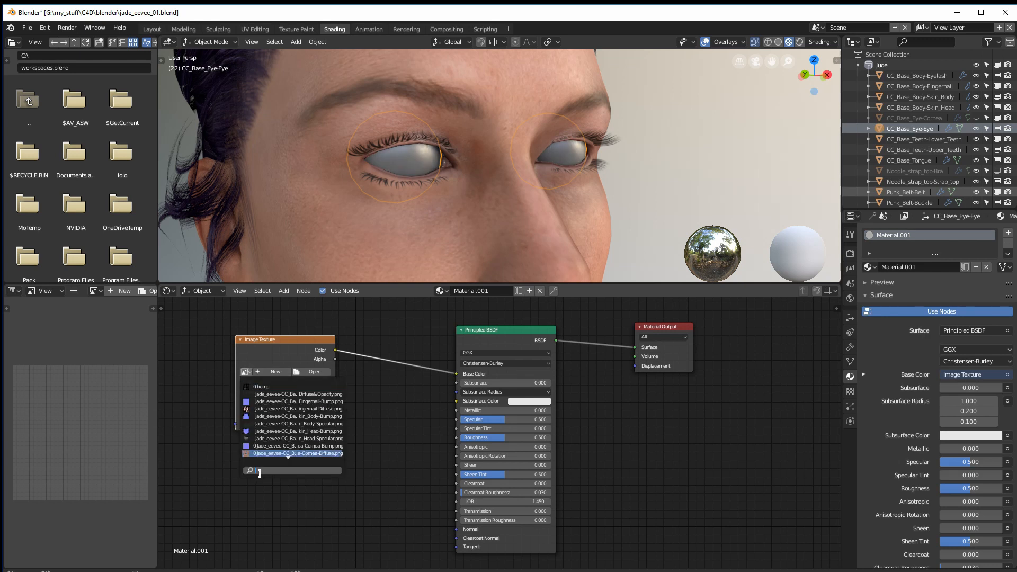
pyautogui.write('Grey')
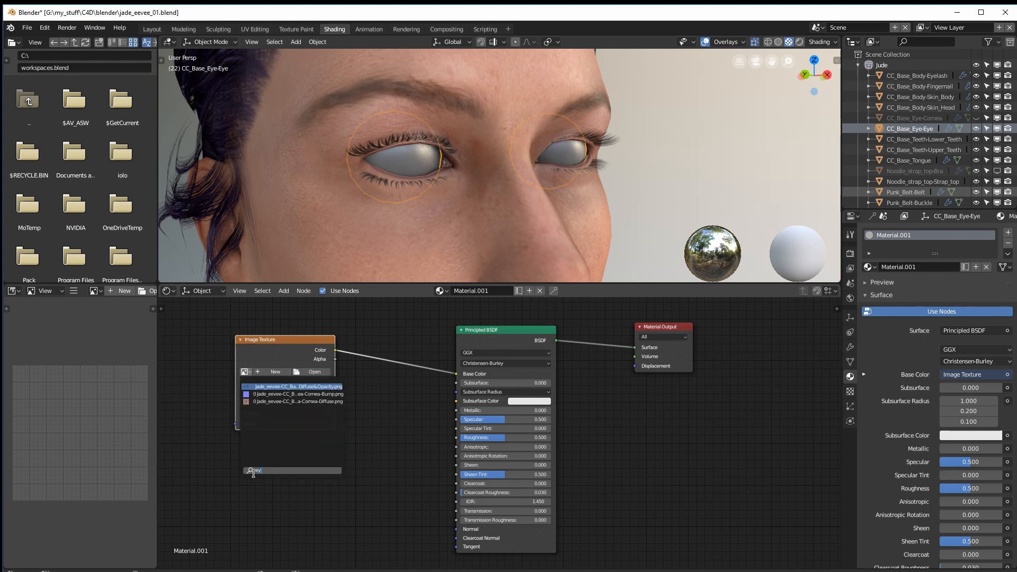
pyautogui.click(282, 403)
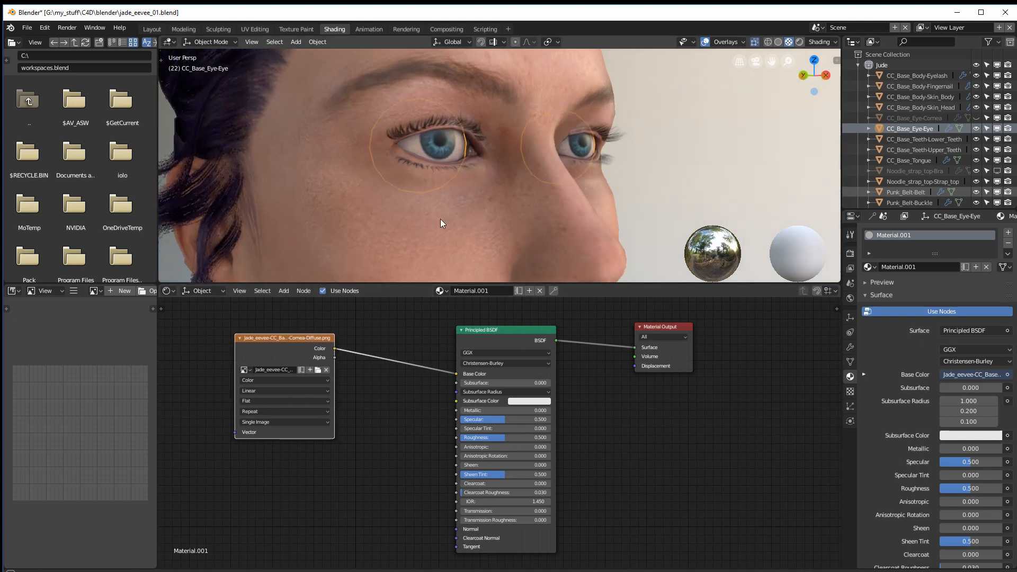
# - Set the eye material's Roughness and Specular to 0
pyautogui.moveTo(440, 218); pyautogui.dragTo(434, 221, button='middle')
pyautogui.moveTo(506, 419)
pyautogui.mouseDown()
pyautogui.moveTo(516, 416)
pyautogui.moveTo(503, 437)
pyautogui.moveTo(520, 433)
pyautogui.moveTo(454, 441)
pyautogui.mouseUp()
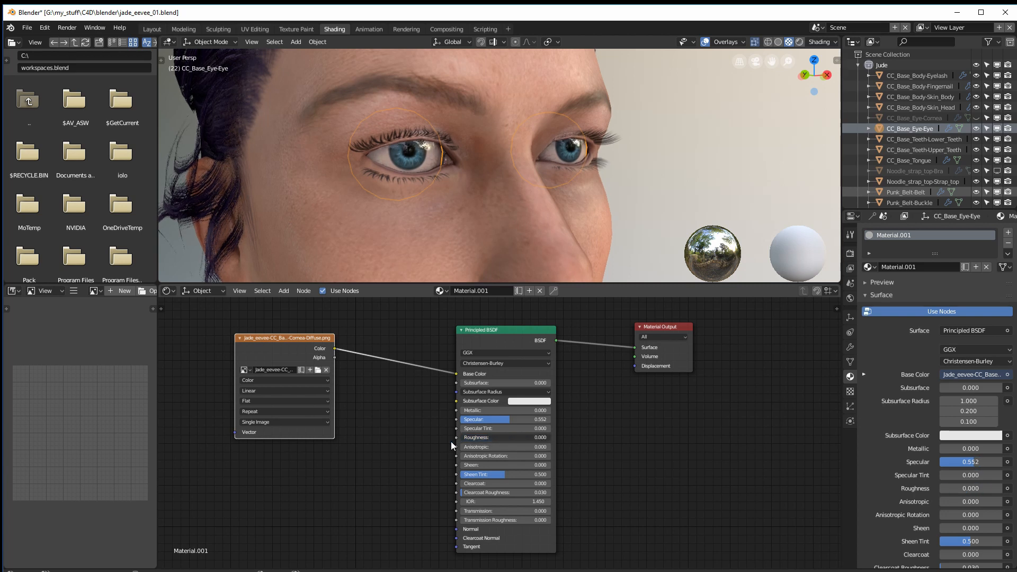
pyautogui.moveTo(507, 421); pyautogui.dragTo(452, 422)
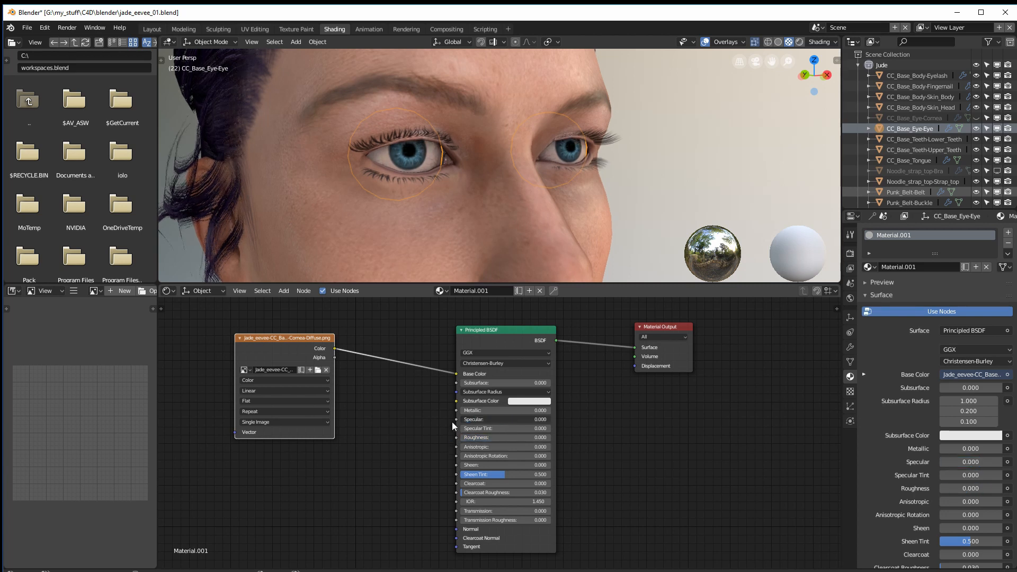
pyautogui.moveTo(439, 249); pyautogui.dragTo(450, 214, button='middle')
pyautogui.moveTo(426, 155); pyautogui.dragTo(443, 189, button='middle')
# - Shift the diffuse texture and Material Output nodes, collapsing and re-expanding the Principled BSDF and texture nodes
pyautogui.moveTo(298, 339); pyautogui.dragTo(356, 352)
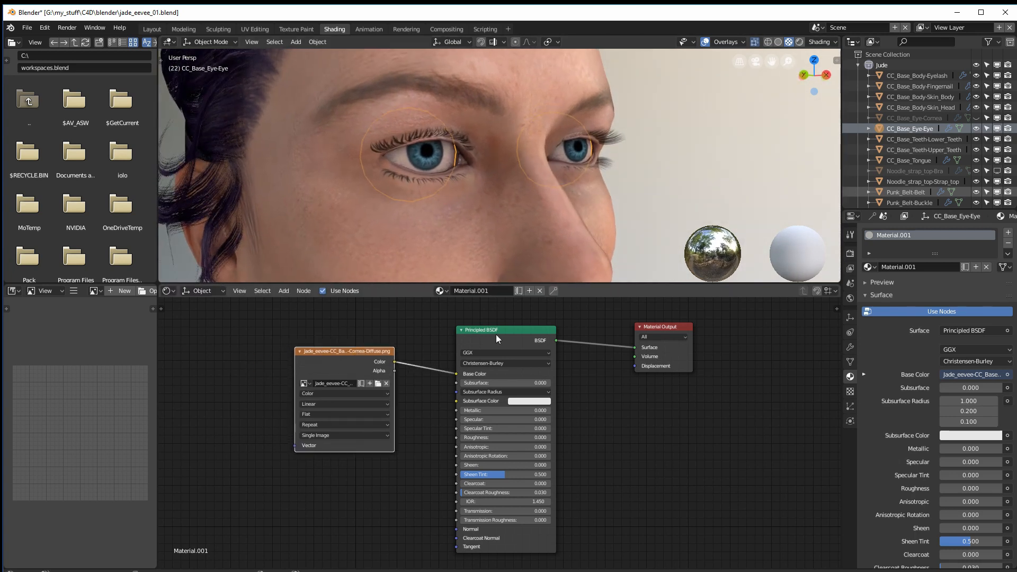
pyautogui.moveTo(637, 323); pyautogui.dragTo(655, 334)
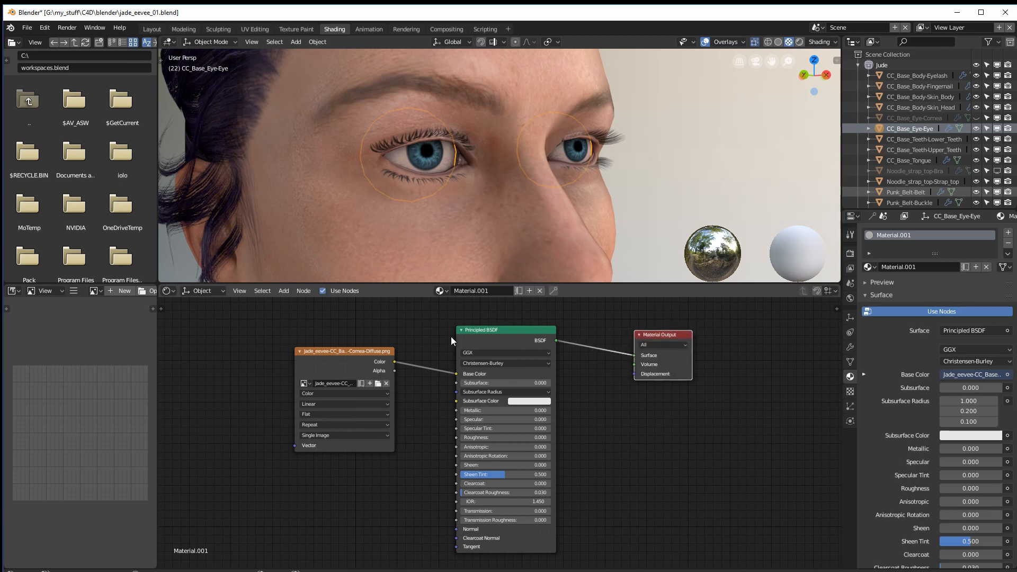
pyautogui.click(461, 330)
pyautogui.click(461, 330)
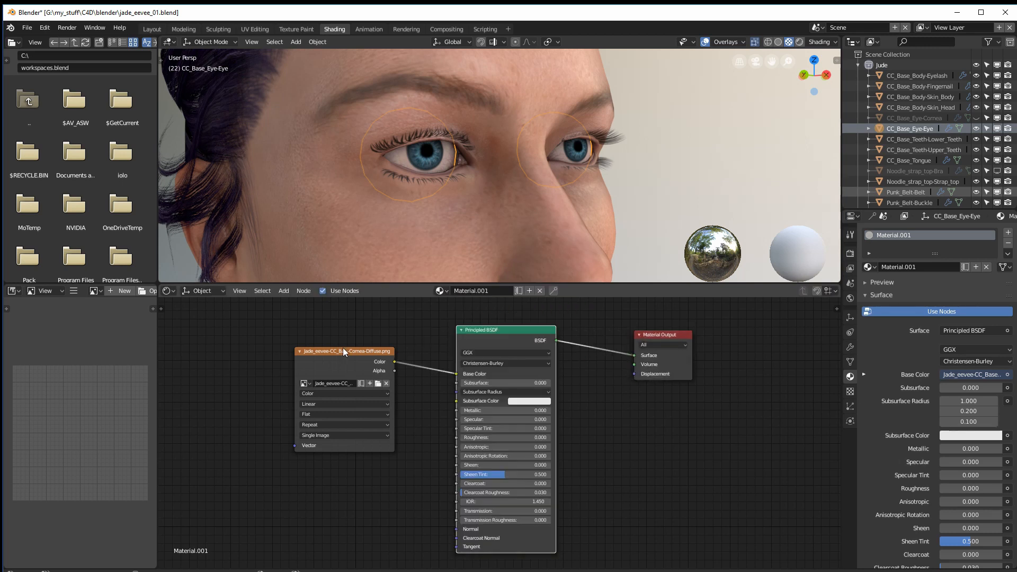
pyautogui.click(300, 351)
pyautogui.click(299, 351)
pyautogui.click(299, 352)
pyautogui.click(298, 352)
pyautogui.moveTo(322, 350); pyautogui.dragTo(225, 320)
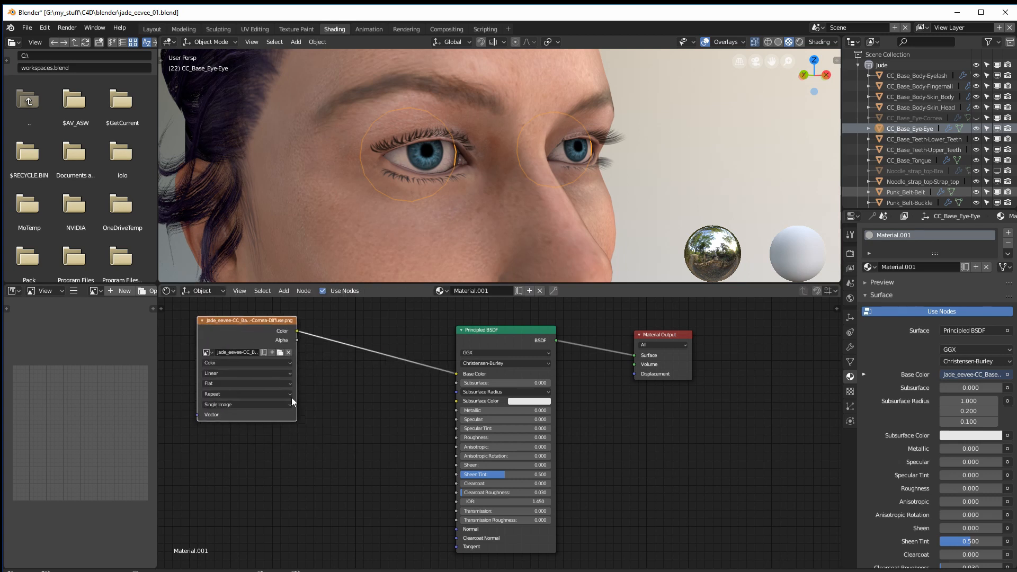
# - Widen the diffuse texture node to fit its full file name and rearrange the three nodes into a tidy row
pyautogui.moveTo(296, 420); pyautogui.dragTo(375, 426)
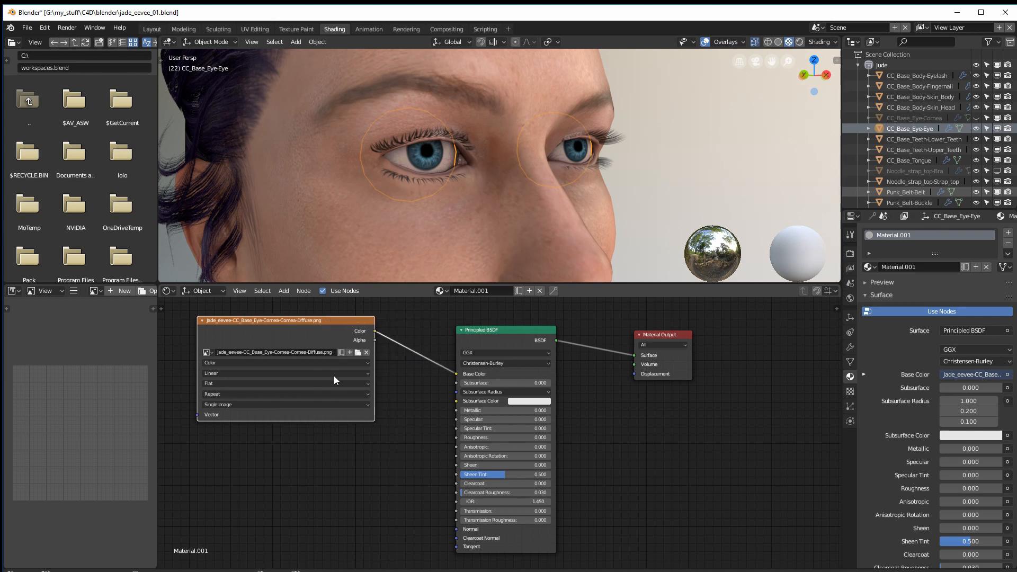
pyautogui.moveTo(326, 319); pyautogui.dragTo(332, 321)
pyautogui.moveTo(491, 328); pyautogui.dragTo(496, 318)
pyautogui.moveTo(654, 332); pyautogui.dragTo(621, 326)
pyautogui.moveTo(395, 402); pyautogui.dragTo(422, 403, button='middle')
pyautogui.click(373, 324)
pyautogui.moveTo(373, 324); pyautogui.dragTo(384, 326)
pyautogui.moveTo(421, 315); pyautogui.dragTo(421, 323, button='middle')
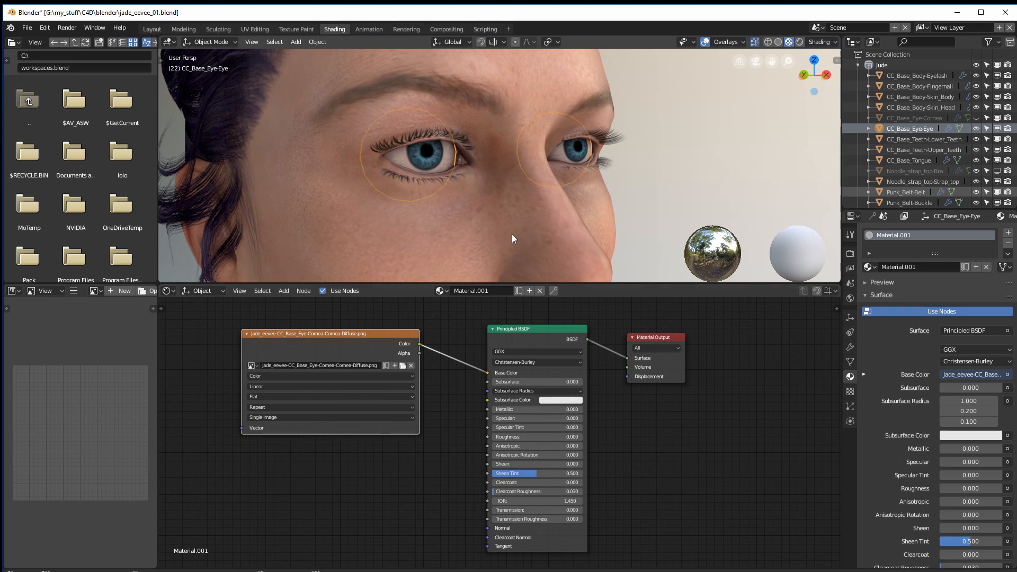
# - Unhide CC_Base_Eye-Cornea and give it a new material named cornea
pyautogui.click(909, 118)
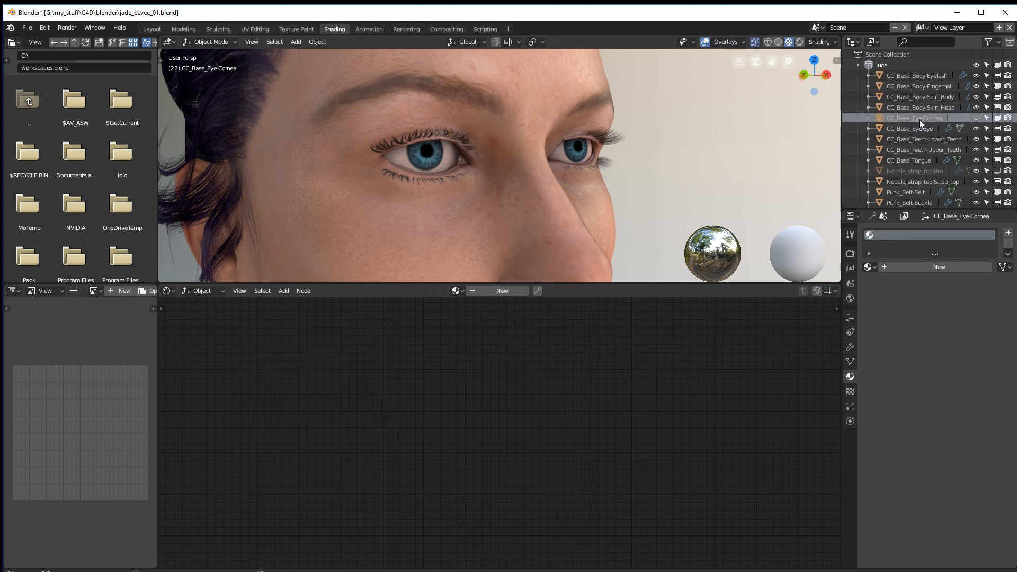
pyautogui.click(976, 117)
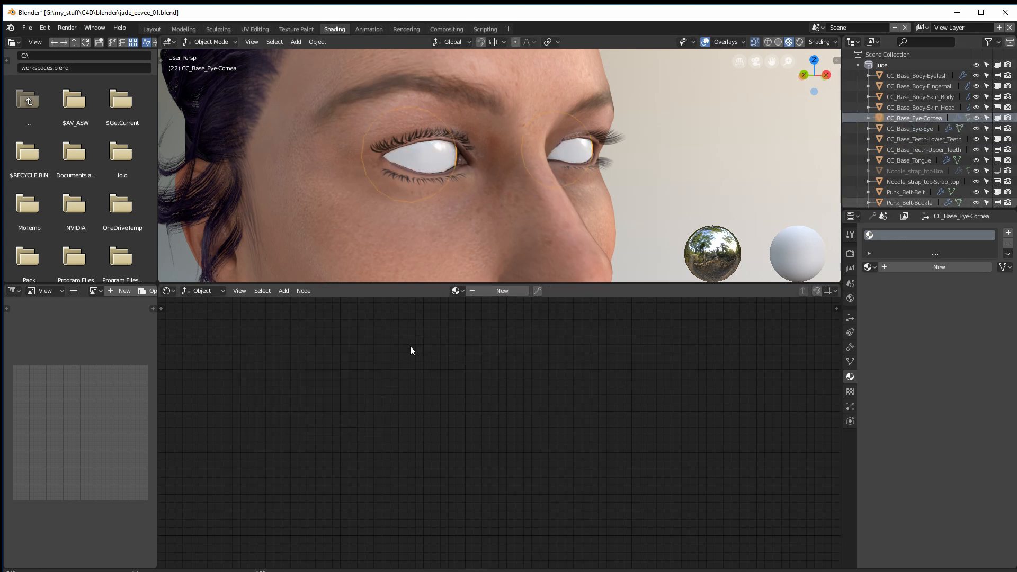
pyautogui.click(482, 290)
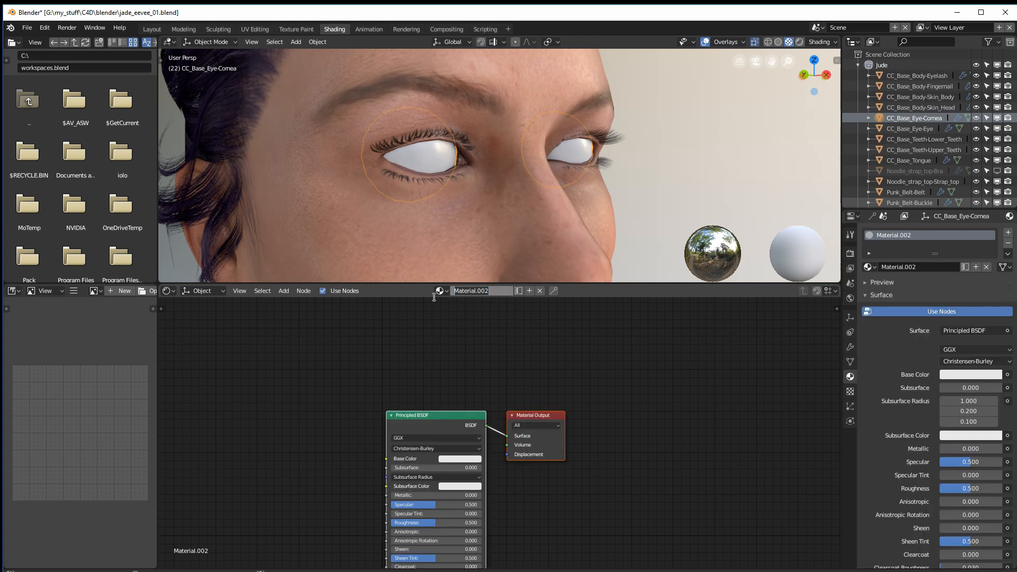
pyautogui.write('cornea')
pyautogui.press('Return')
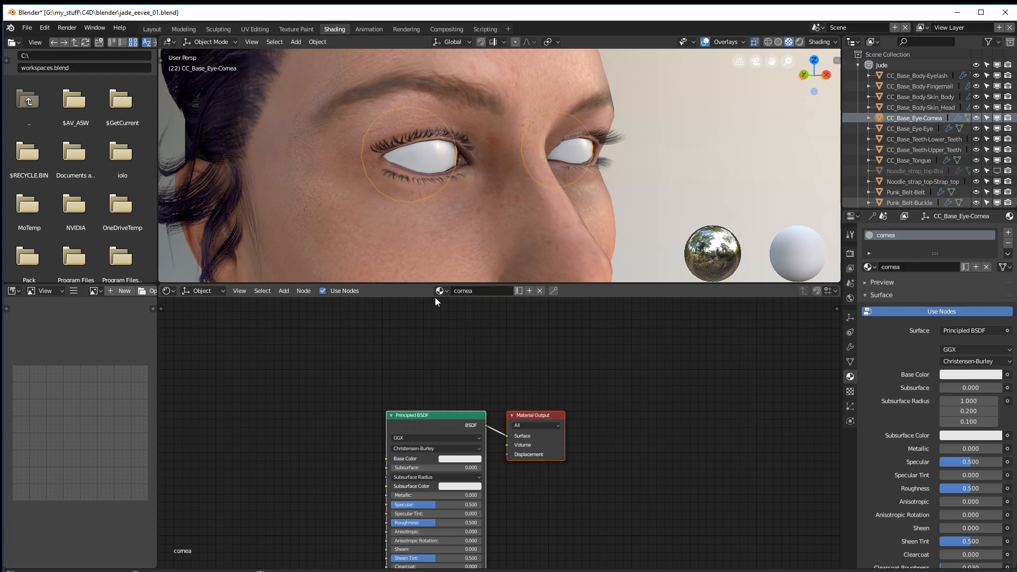
# - Rearrange the cornea material's Principled BSDF and Material Output nodes, leaving room for texture nodes before the shader
pyautogui.moveTo(540, 423); pyautogui.dragTo(669, 350)
pyautogui.moveTo(448, 417); pyautogui.dragTo(539, 335)
pyautogui.moveTo(656, 343); pyautogui.dragTo(668, 333)
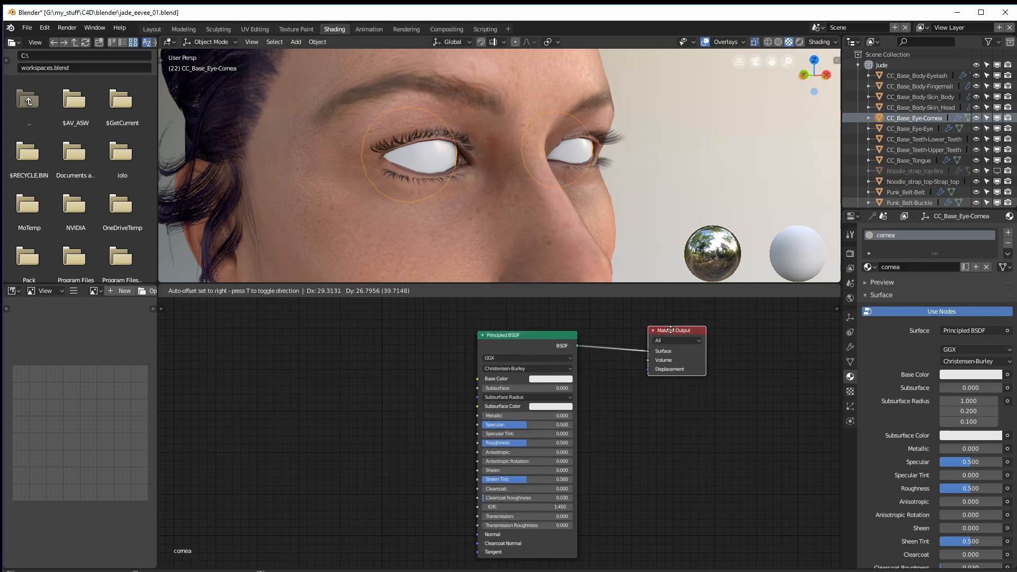
pyautogui.moveTo(548, 335); pyautogui.dragTo(579, 333)
pyautogui.moveTo(657, 332); pyautogui.dragTo(656, 329)
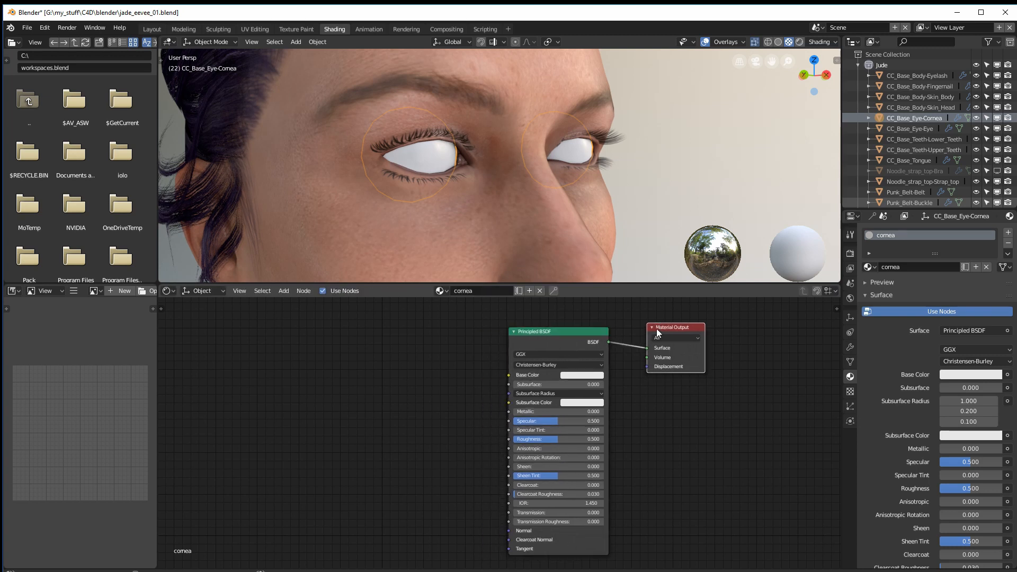
# - Add an Image Texture node with the Cornea-Diffuse image to the cornea material and link its Color to Base Color
pyautogui.hotkey('shift', 'a')
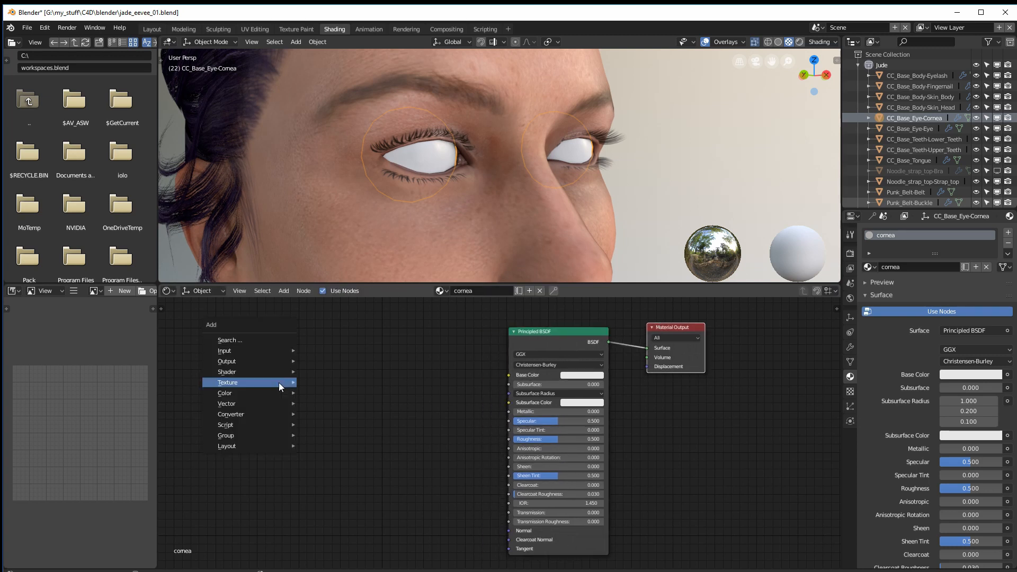
pyautogui.moveTo(269, 381)
pyautogui.click(320, 439)
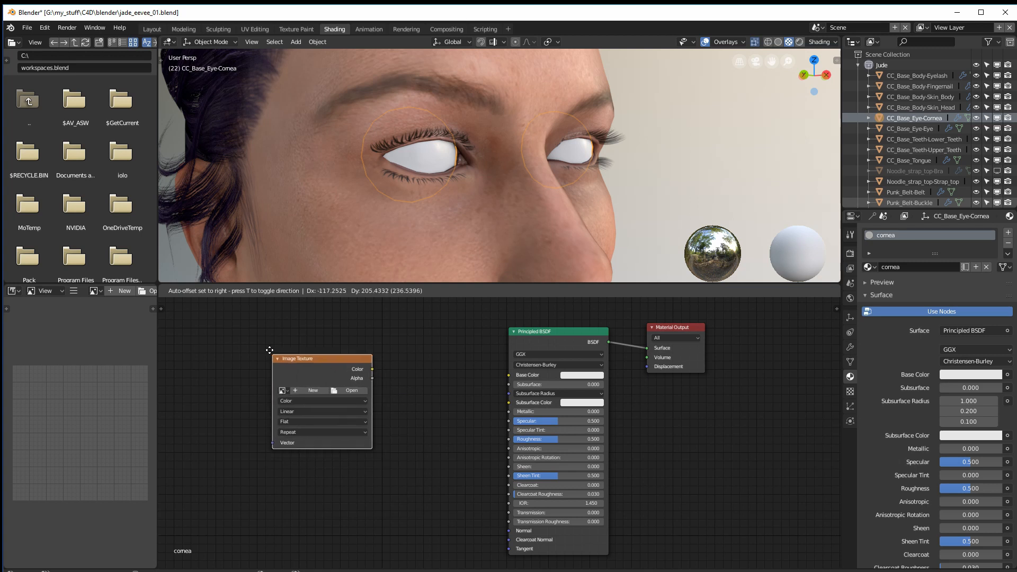
pyautogui.click(376, 364)
pyautogui.moveTo(368, 360); pyautogui.dragTo(503, 382)
pyautogui.moveTo(342, 347); pyautogui.dragTo(345, 348)
pyautogui.click(286, 382)
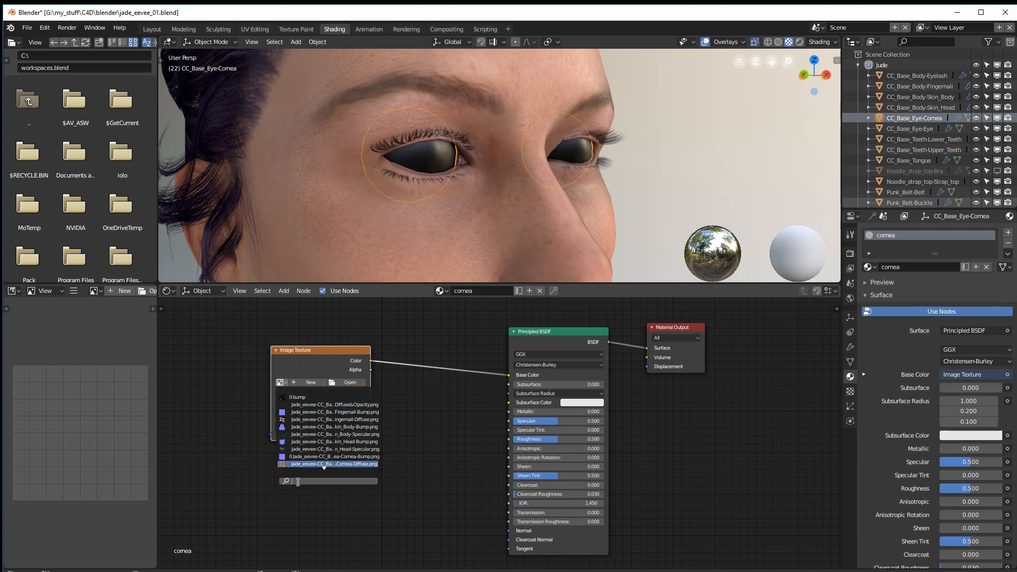
pyautogui.write('eye')
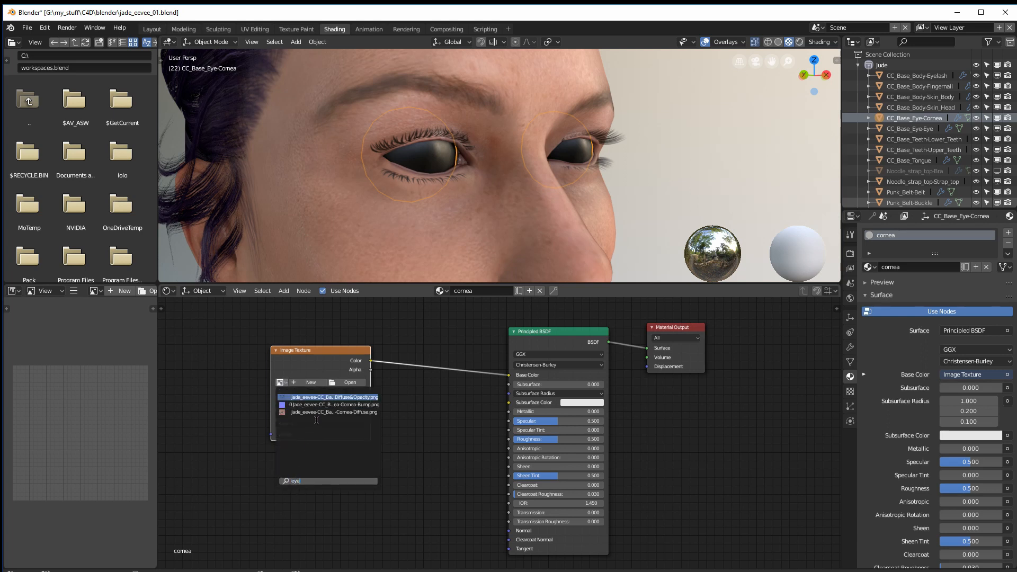
pyautogui.click(325, 413)
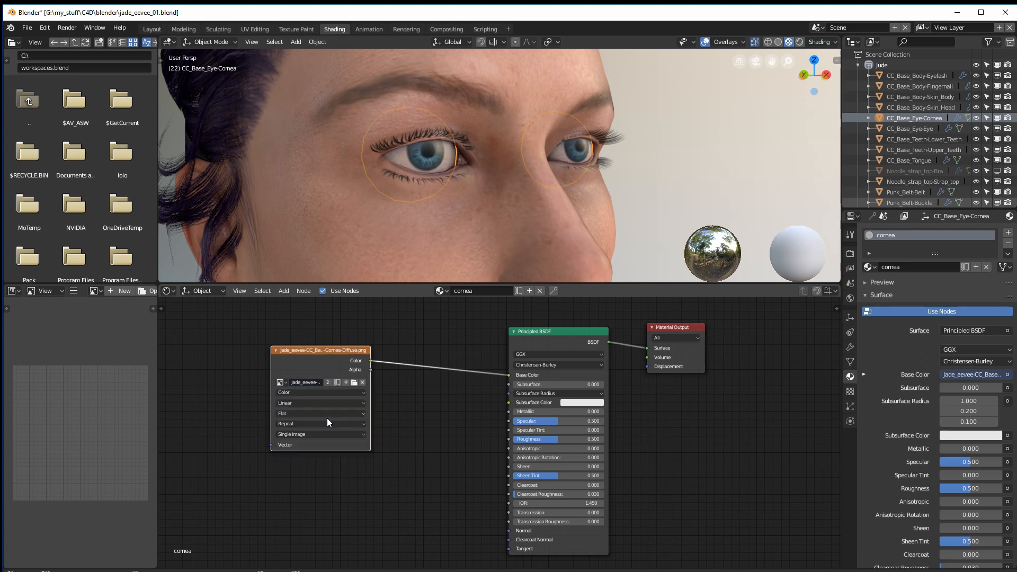
# - Reposition the cornea texture node and set the material's Roughness to 0 and Specular to 0.262
pyautogui.moveTo(317, 351); pyautogui.dragTo(300, 353)
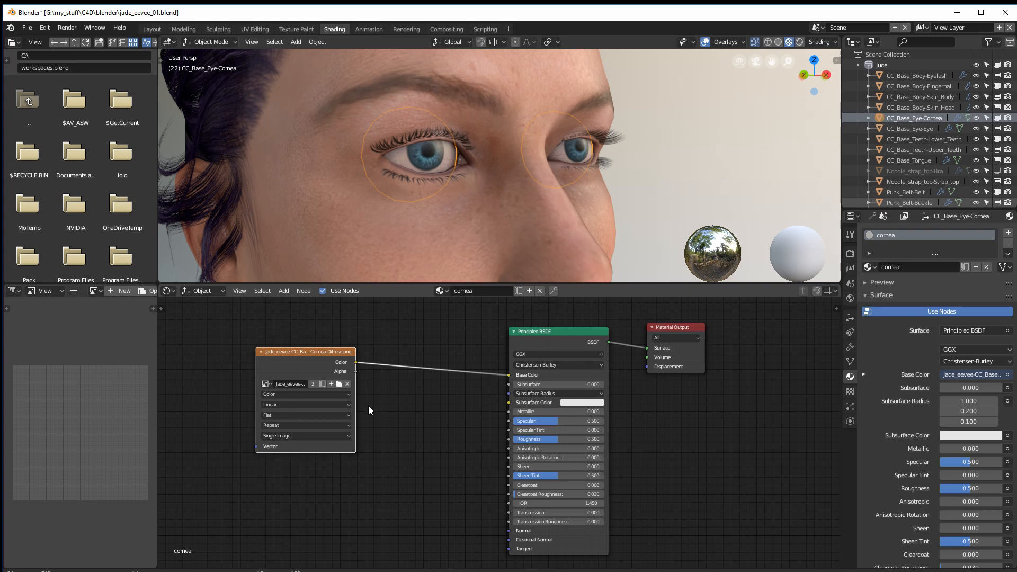
pyautogui.moveTo(313, 355); pyautogui.dragTo(322, 350)
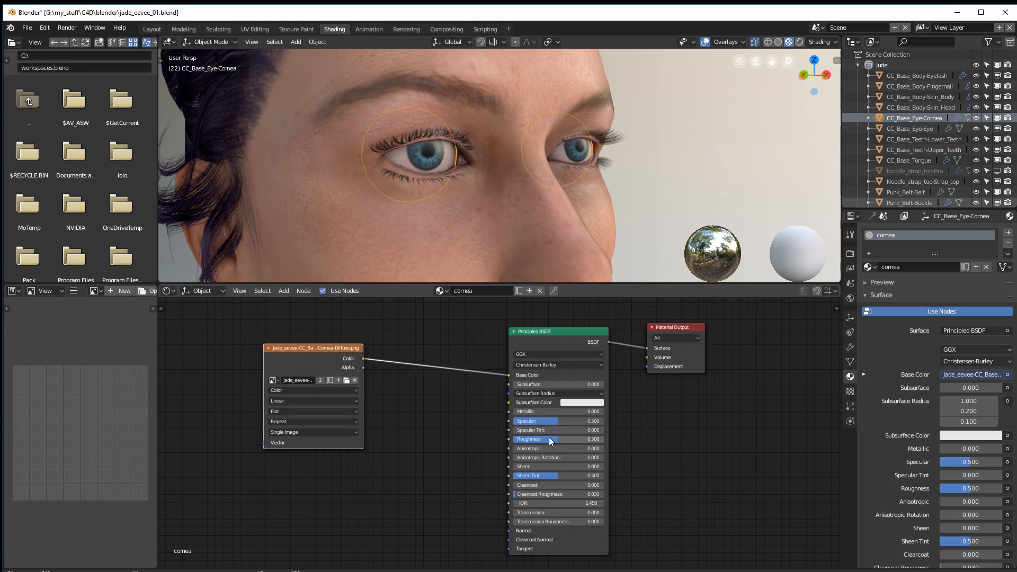
pyautogui.moveTo(551, 440)
pyautogui.mouseDown()
pyautogui.moveTo(510, 440)
pyautogui.moveTo(524, 421)
pyautogui.moveTo(554, 422)
pyautogui.moveTo(519, 421)
pyautogui.moveTo(536, 420)
pyautogui.mouseUp()
# - View the eye in profile and toggle CC_Base_Eye-Cornea's visibility to compare the cornea with the eyeball beneath
pyautogui.moveTo(450, 244); pyautogui.dragTo(651, 179, button='middle')
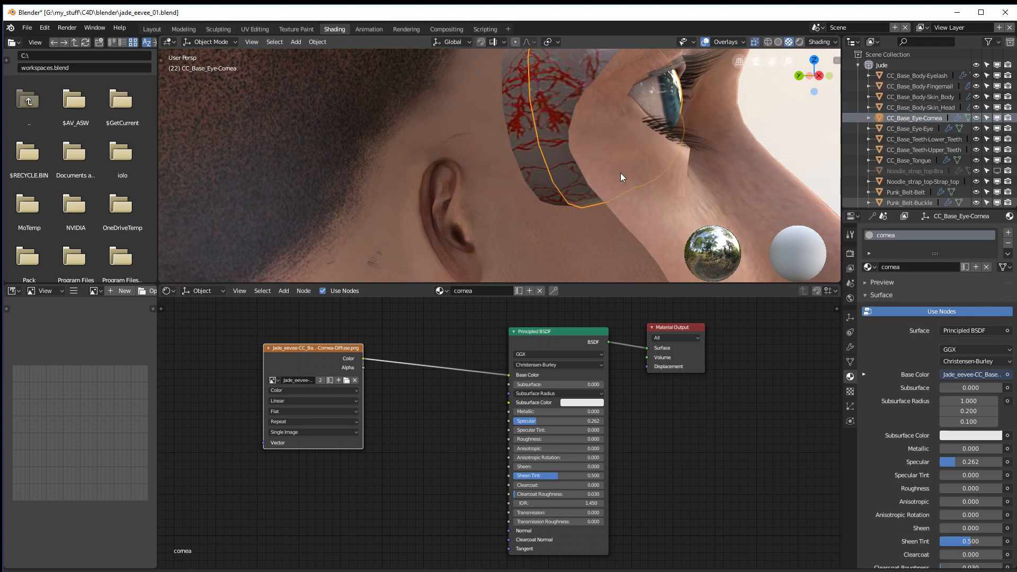
pyautogui.moveTo(562, 196); pyautogui.dragTo(484, 195, button='middle')
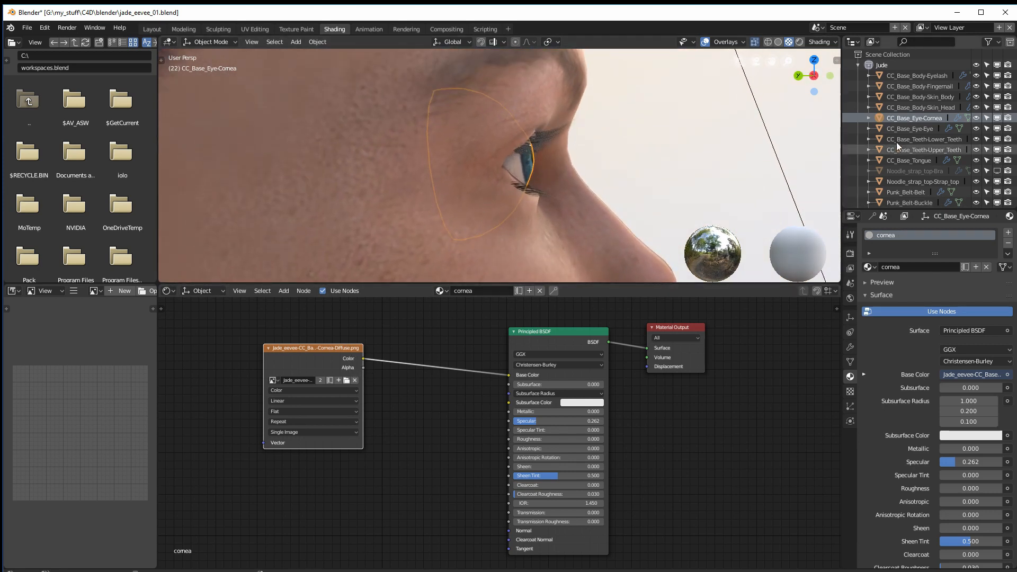
pyautogui.click(977, 117)
pyautogui.click(976, 118)
pyautogui.click(978, 117)
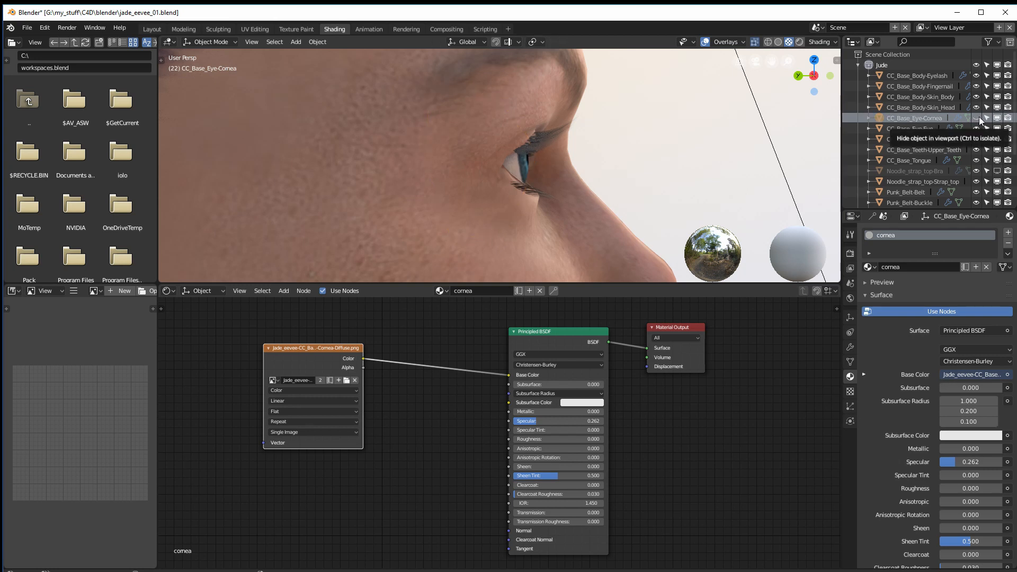
# - Hide and show CC_Base_Eye-Cornea once more to compare the eye profile, leaving the cornea visible
pyautogui.click(977, 118)
pyautogui.click(977, 118)
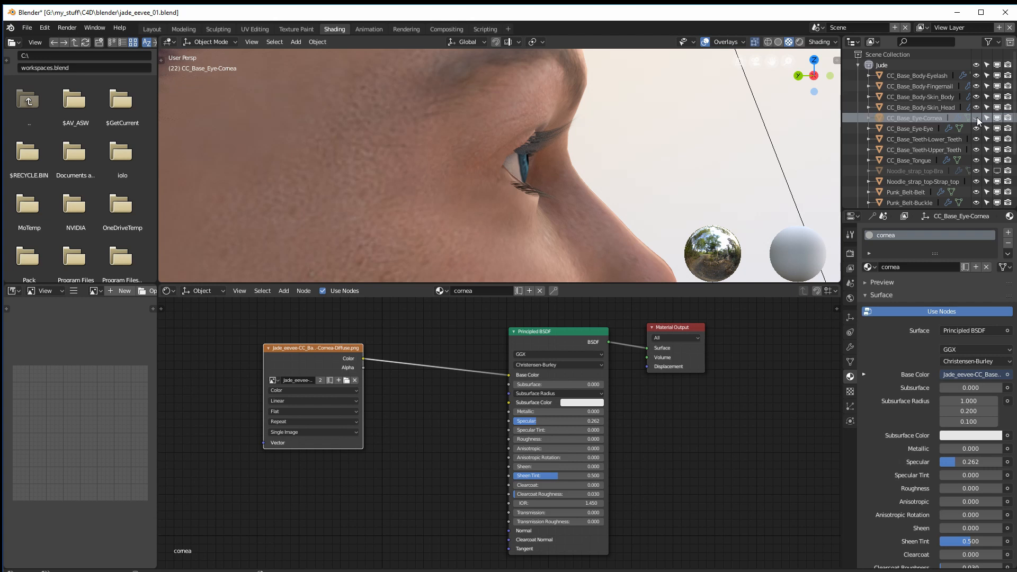
pyautogui.click(976, 117)
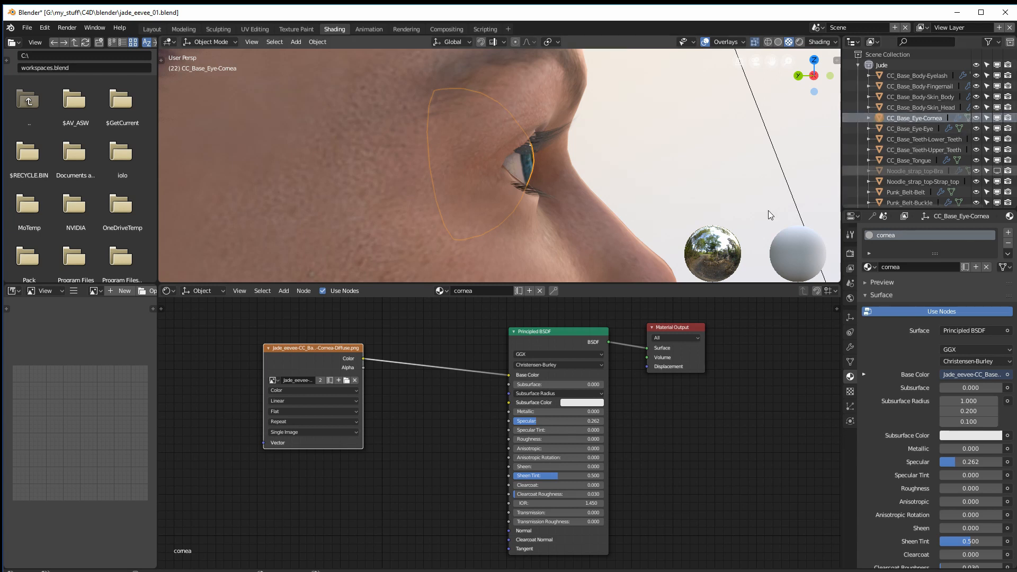
# - Move the cornea texture node closer to the shader and set the cornea material's Specular to 0 and Roughness to 1
pyautogui.moveTo(329, 355); pyautogui.dragTo(359, 366)
pyautogui.moveTo(535, 421)
pyautogui.mouseDown()
pyautogui.moveTo(596, 420)
pyautogui.moveTo(558, 430)
pyautogui.moveTo(574, 439)
pyautogui.moveTo(582, 422)
pyautogui.moveTo(520, 422)
pyautogui.mouseUp()
pyautogui.moveTo(551, 227); pyautogui.dragTo(479, 233, button='middle')
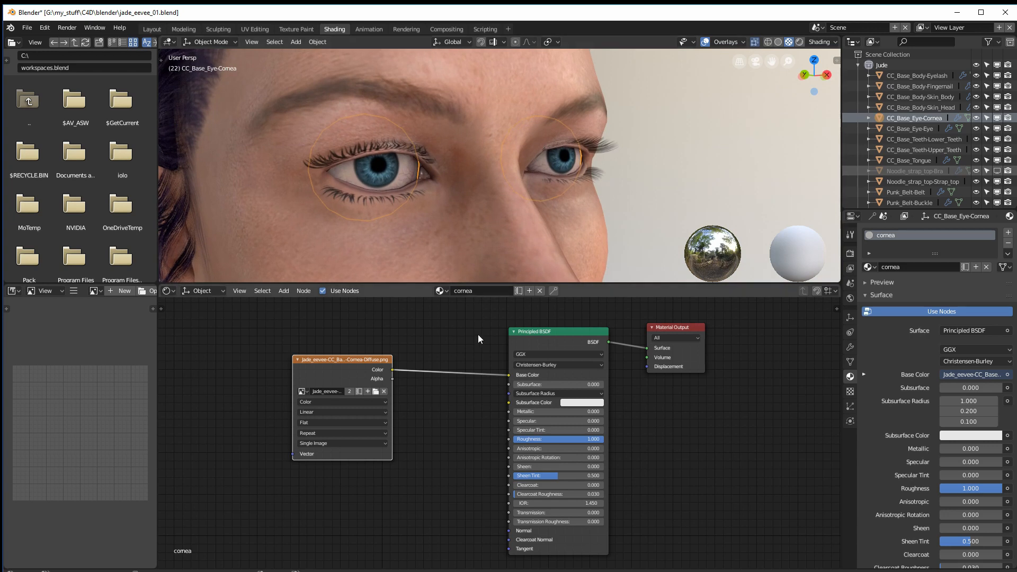
# - Spread out the cornea material's nodes and delete the diffuse texture and Principled BSDF, keeping only Material Output
pyautogui.moveTo(348, 358); pyautogui.dragTo(284, 393)
pyautogui.moveTo(555, 335); pyautogui.dragTo(445, 374)
pyautogui.moveTo(664, 327); pyautogui.dragTo(685, 338)
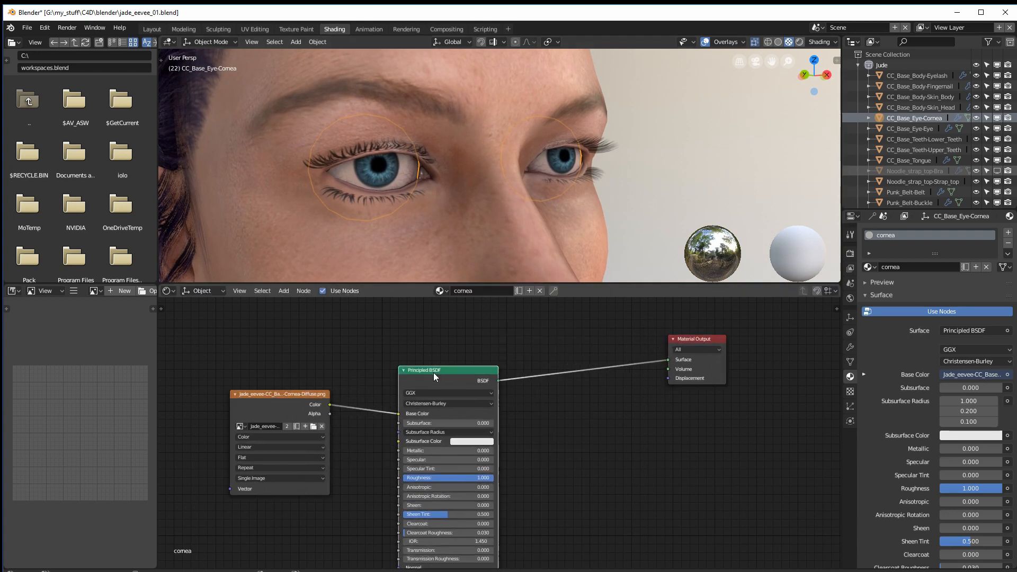
pyautogui.moveTo(433, 373); pyautogui.dragTo(454, 371)
pyautogui.moveTo(593, 310); pyautogui.dragTo(246, 545)
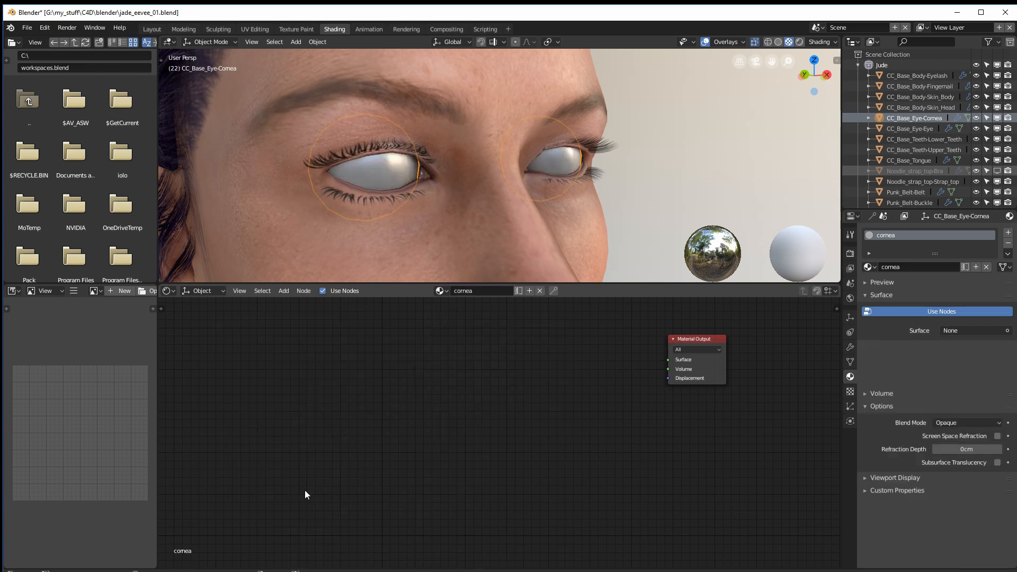
pyautogui.press('x')
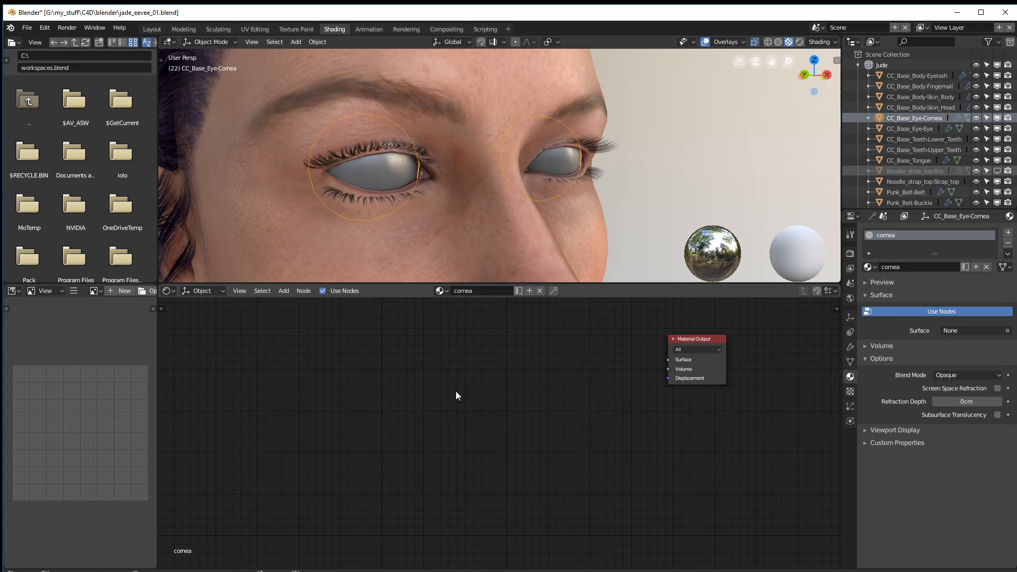
# - Add a Glass BSDF node to the cornea material, widen it, and link its BSDF output to Material Output's Surface
pyautogui.hotkey('shift', 'a')
pyautogui.moveTo(452, 382)
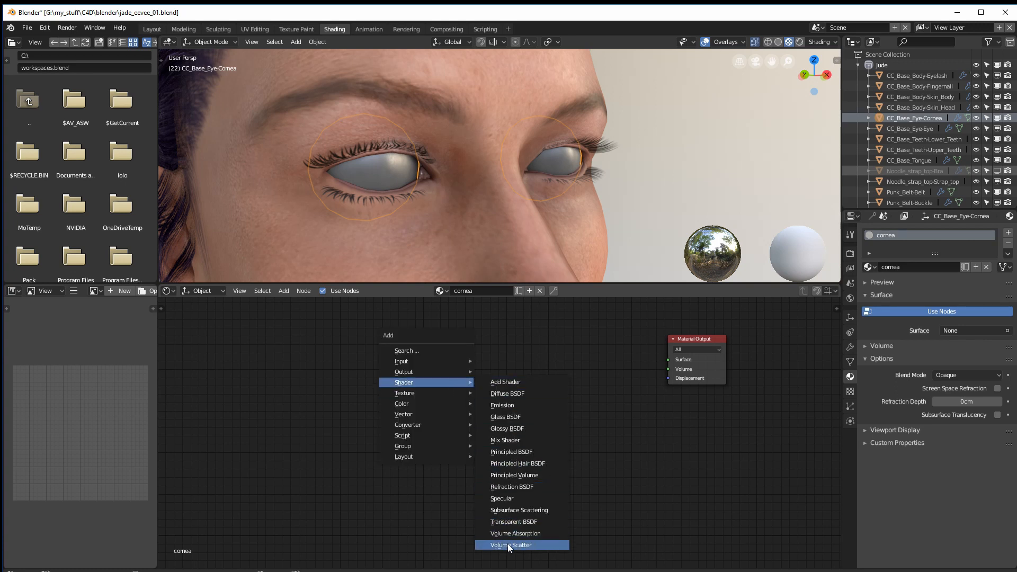
pyautogui.click(517, 417)
pyautogui.click(510, 376)
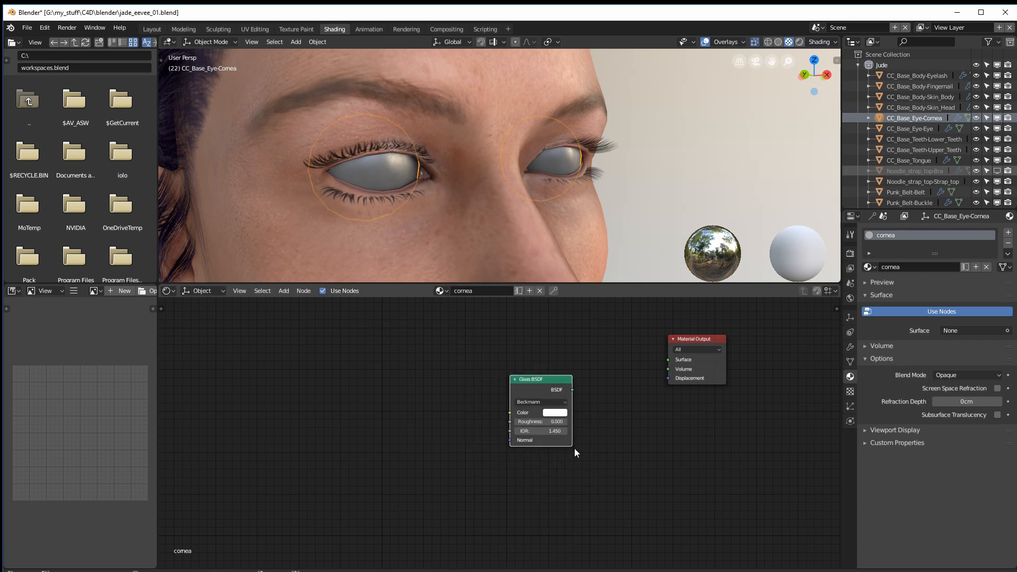
pyautogui.moveTo(575, 445); pyautogui.dragTo(607, 445)
pyautogui.moveTo(561, 379); pyautogui.dragTo(539, 398)
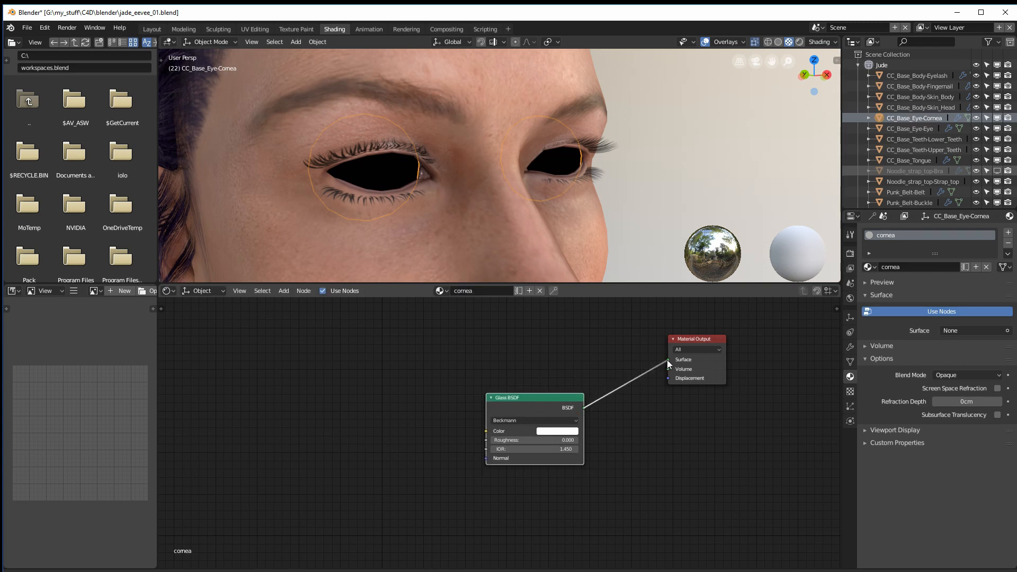
pyautogui.moveTo(663, 359); pyautogui.dragTo(666, 359)
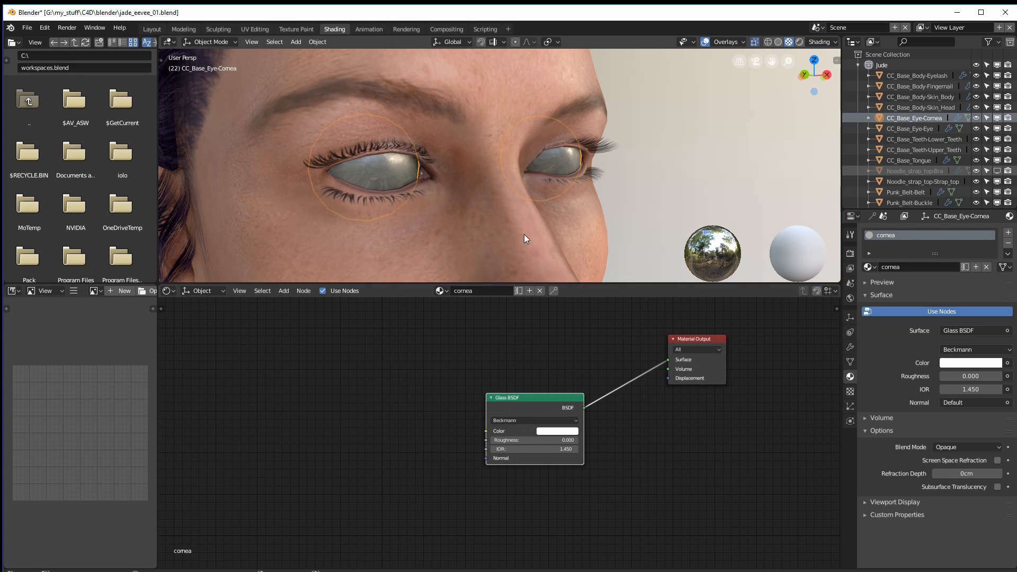
# - Move the Glass BSDF and Material Output nodes closer together
pyautogui.moveTo(525, 224)
pyautogui.mouseDown(button='middle')
pyautogui.moveTo(513, 234)
pyautogui.moveTo(495, 226)
pyautogui.moveTo(506, 215)
pyautogui.moveTo(524, 236)
pyautogui.mouseUp(button='middle')
pyautogui.moveTo(707, 341); pyautogui.dragTo(683, 397)
pyautogui.moveTo(538, 404); pyautogui.dragTo(517, 416)
pyautogui.moveTo(664, 396); pyautogui.dragTo(613, 409)
pyautogui.moveTo(520, 410); pyautogui.dragTo(514, 408)
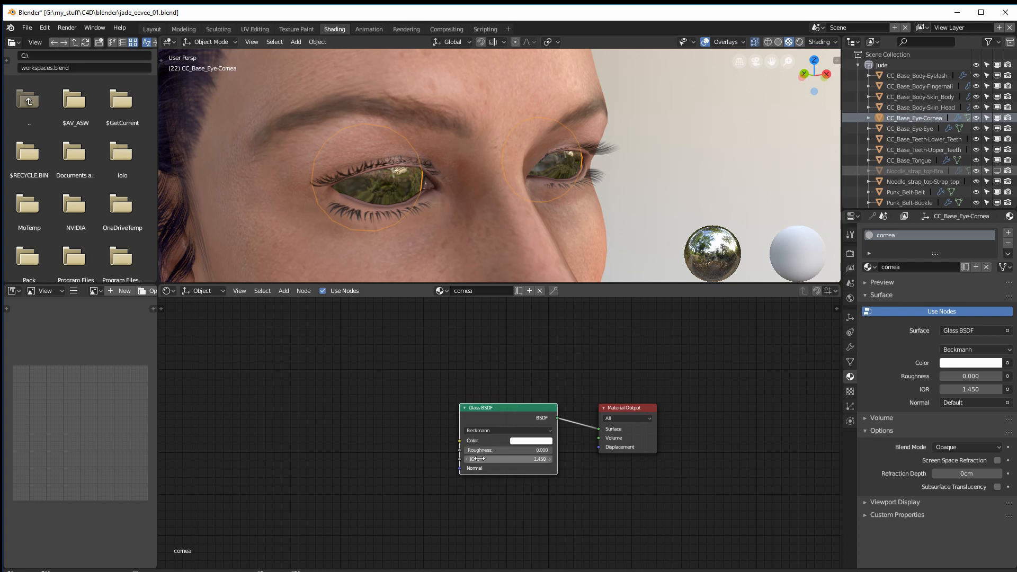
# - Set the Glass BSDF's IOR to 1.33
pyautogui.click(528, 459)
pyautogui.write('1.33')
pyautogui.press('Return')
pyautogui.moveTo(552, 362); pyautogui.dragTo(548, 356, button='middle')
pyautogui.scroll(3, 545, 363)
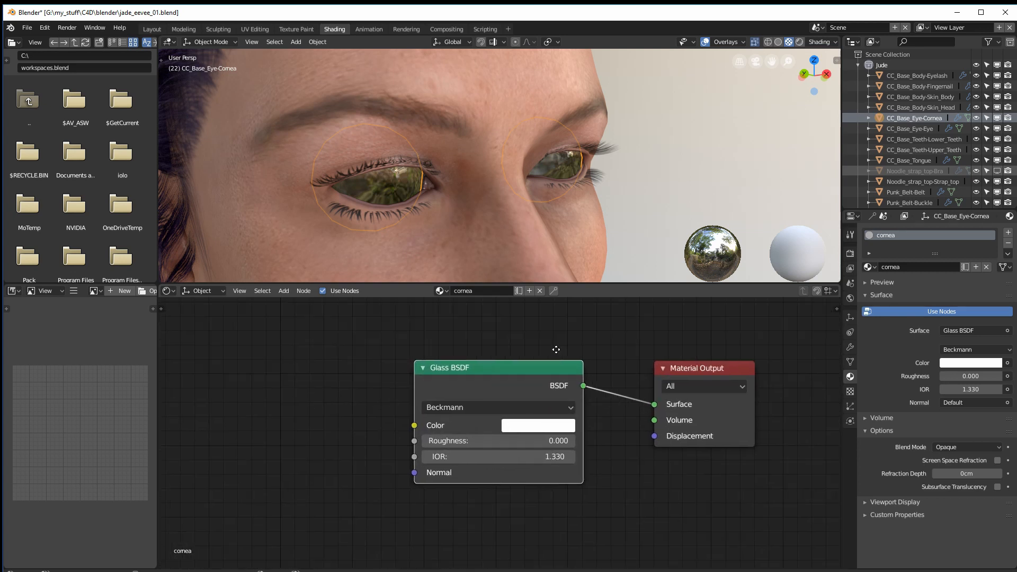
# - Lower the Glass BSDF's IOR to 0 and check the reflections on the eyes
pyautogui.moveTo(519, 462); pyautogui.dragTo(514, 462)
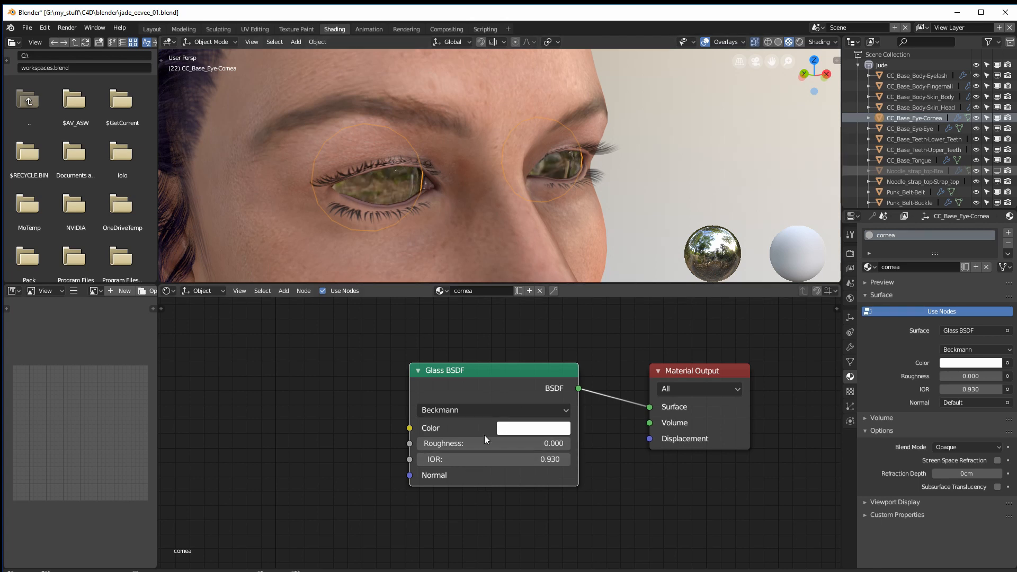
pyautogui.moveTo(521, 461); pyautogui.dragTo(445, 462)
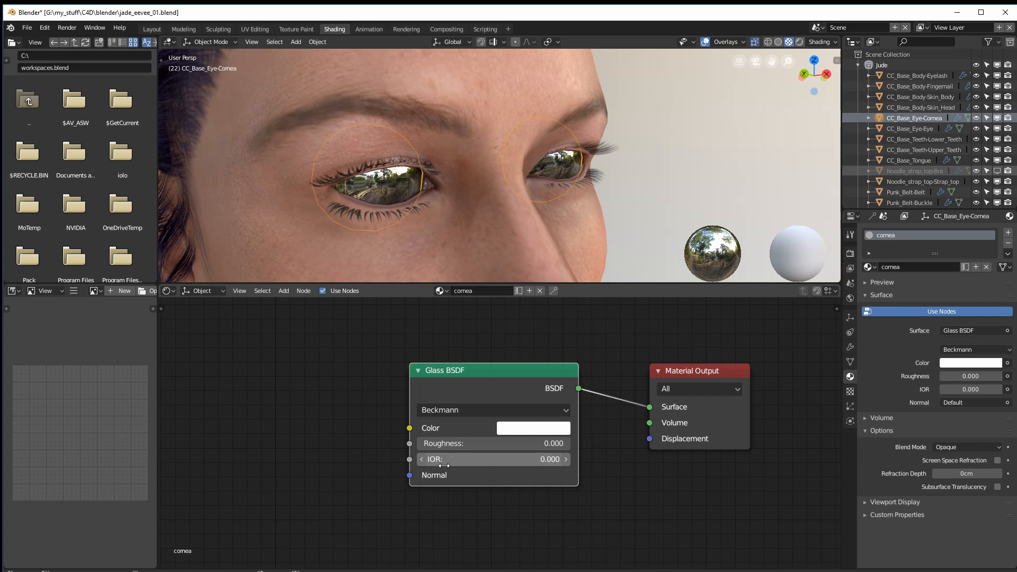
pyautogui.moveTo(411, 213); pyautogui.dragTo(468, 217, button='middle')
# - Spread the Glass BSDF and Material Output nodes apart and add a Transparent BSDF node above Glass BSDF
pyautogui.moveTo(471, 373); pyautogui.dragTo(427, 431)
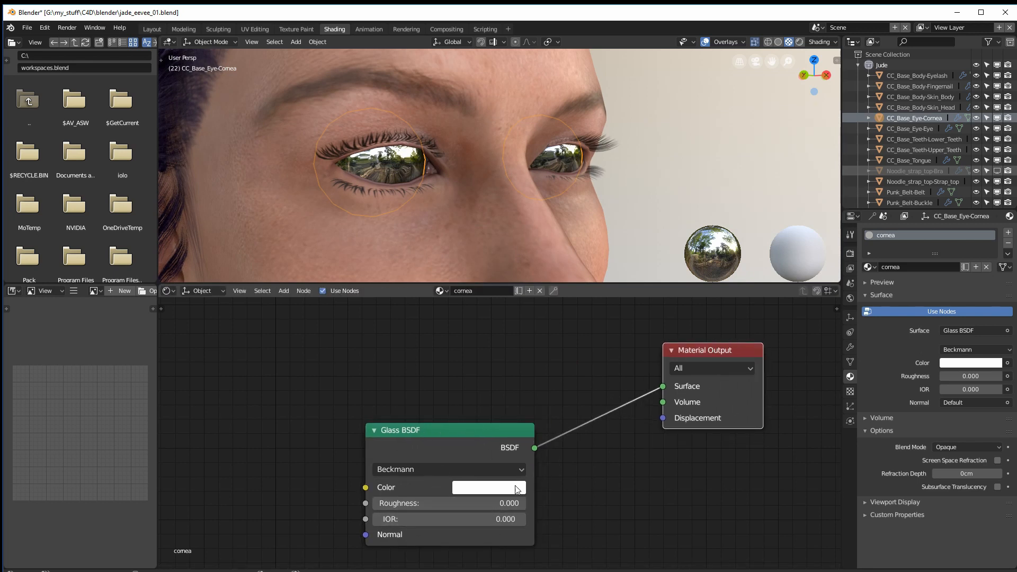
pyautogui.moveTo(742, 353); pyautogui.dragTo(764, 347)
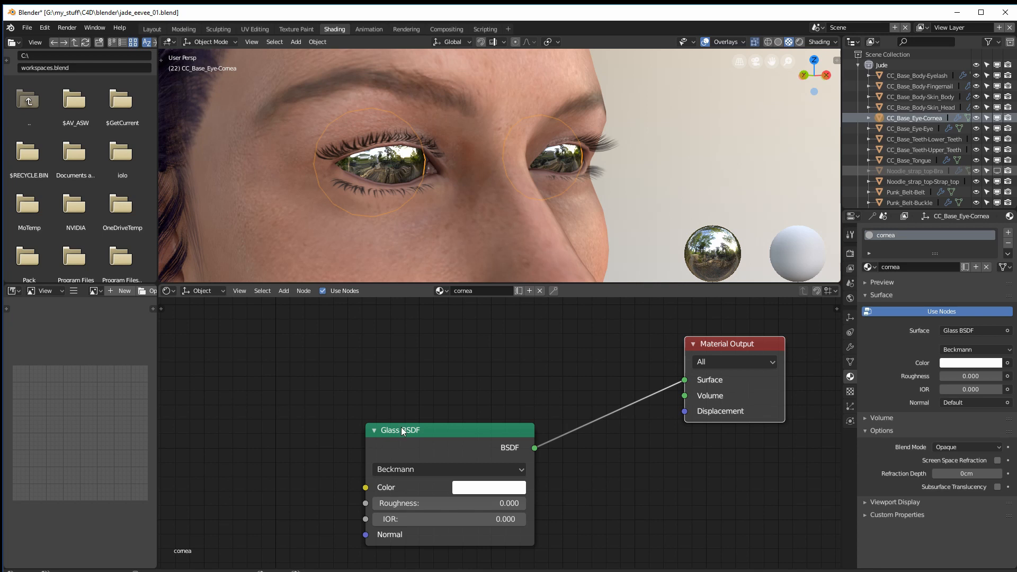
pyautogui.moveTo(402, 430); pyautogui.dragTo(332, 429)
pyautogui.hotkey('shift', 'a')
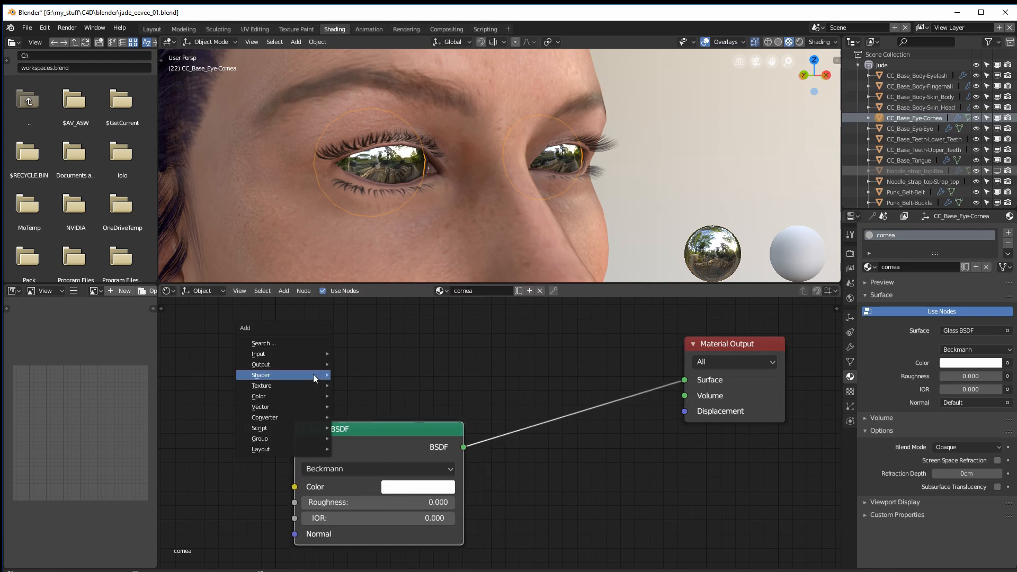
pyautogui.moveTo(299, 376)
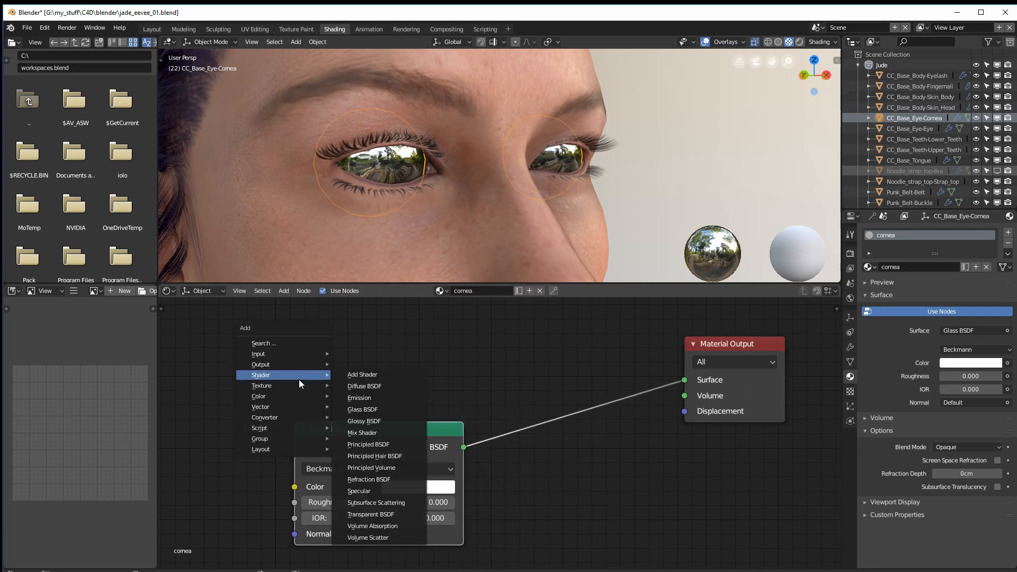
pyautogui.click(367, 513)
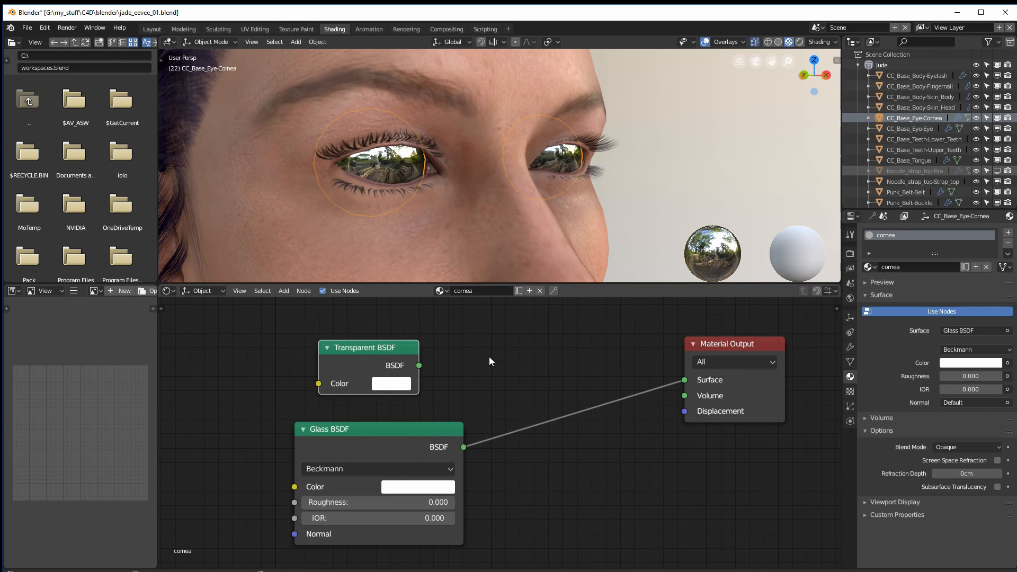
# - Insert a Mix Shader node into the link between Glass BSDF and Material Output
pyautogui.hotkey('shift', 'a')
pyautogui.moveTo(482, 364)
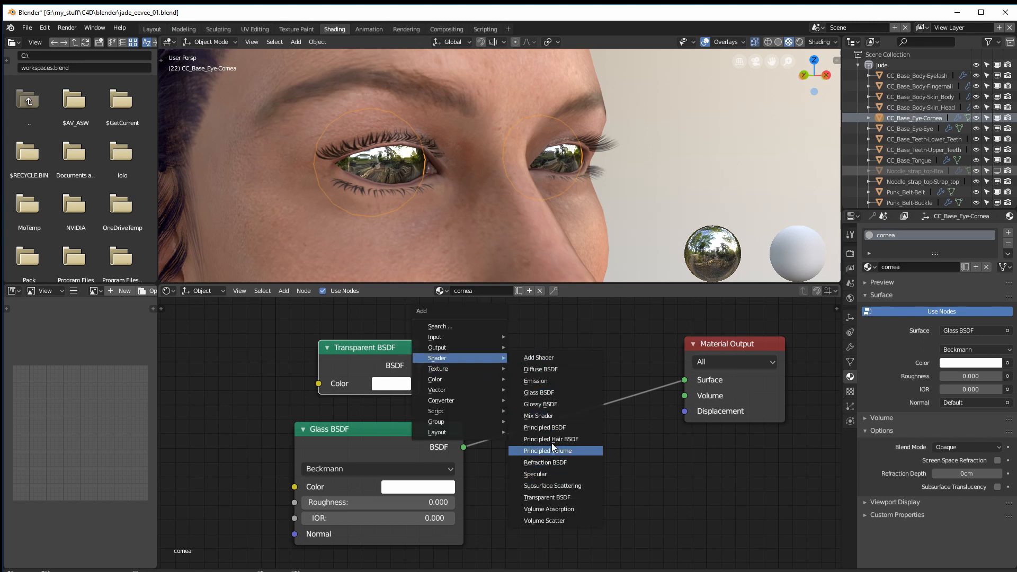
pyautogui.click(554, 416)
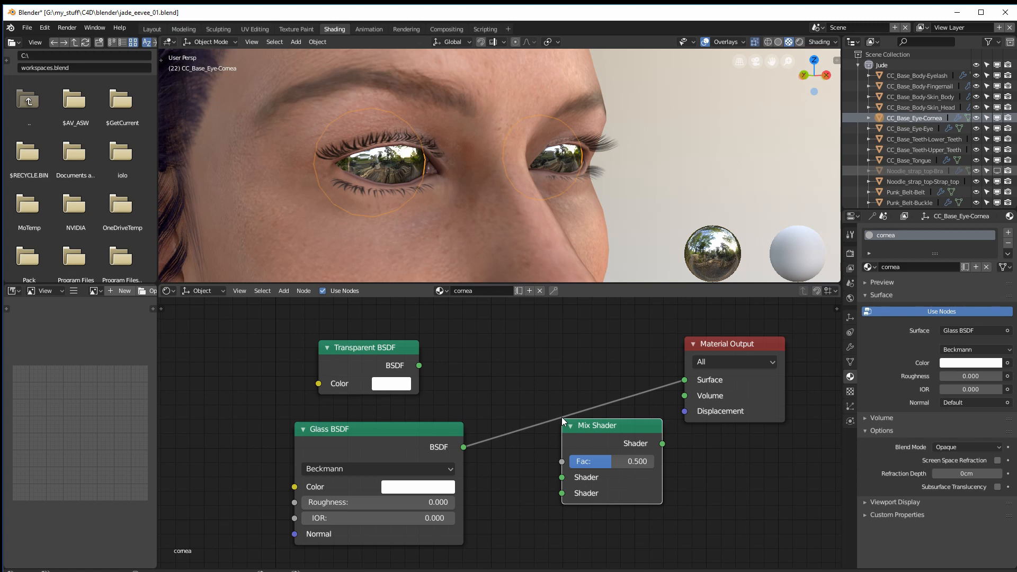
pyautogui.click(533, 373)
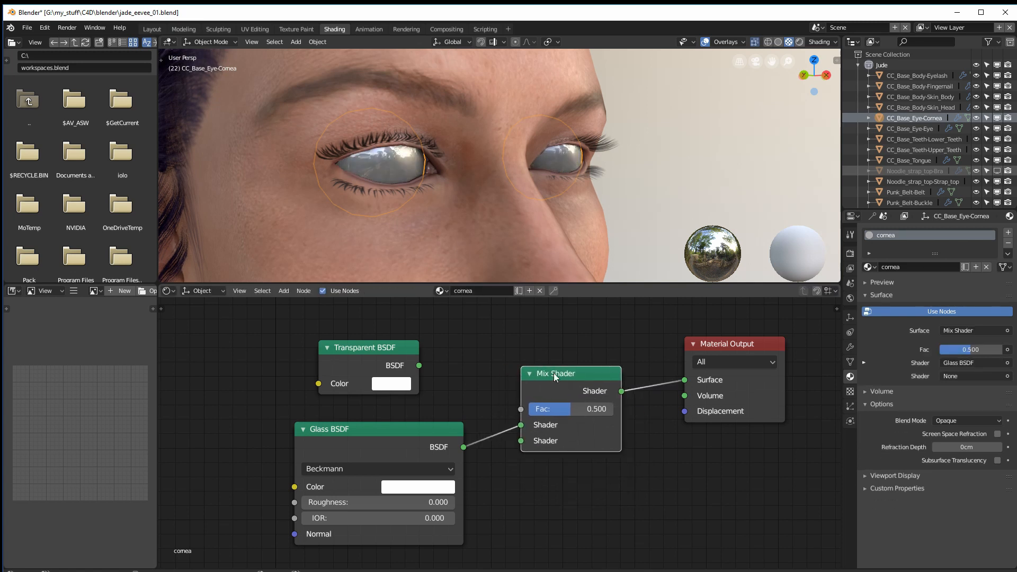
pyautogui.moveTo(565, 377); pyautogui.dragTo(572, 369)
# - Feed Transparent BSDF into the Mix Shader's first Shader input and Glass BSDF into the second, with Fac at 0.064
pyautogui.moveTo(474, 386); pyautogui.dragTo(527, 416)
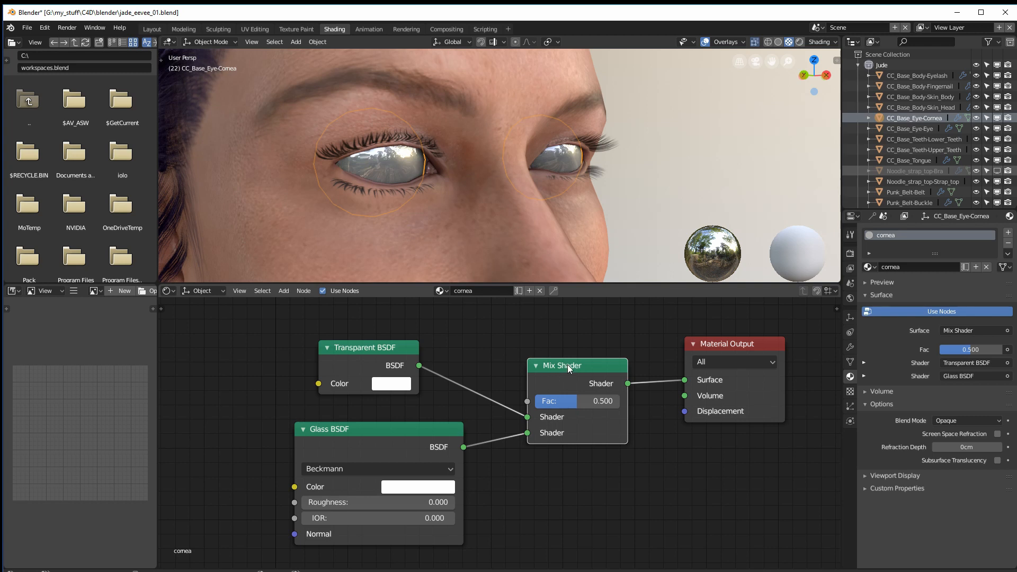
pyautogui.moveTo(567, 365); pyautogui.dragTo(570, 369)
pyautogui.moveTo(571, 405); pyautogui.dragTo(536, 416)
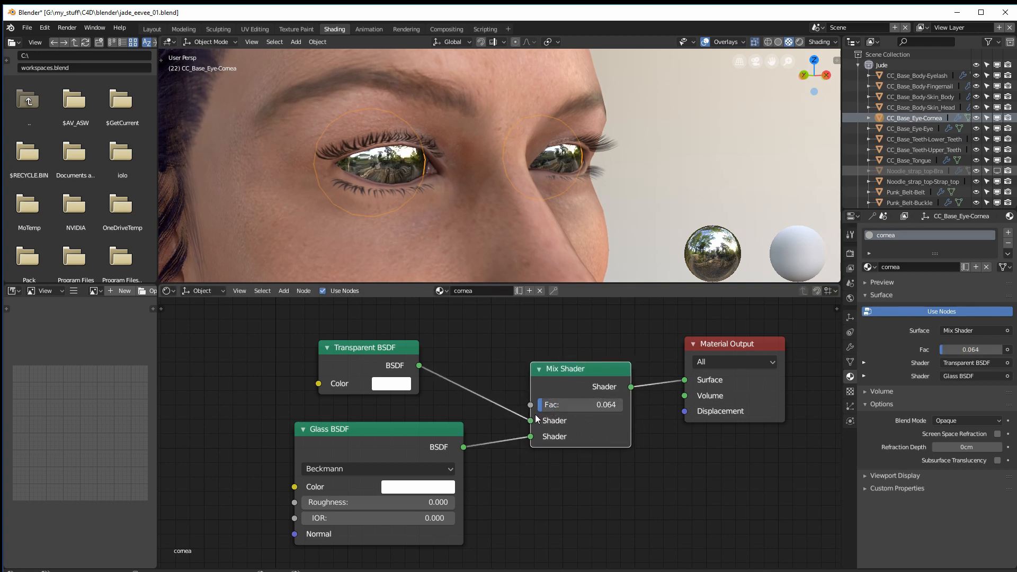
pyautogui.moveTo(541, 227); pyautogui.dragTo(520, 277, button='middle')
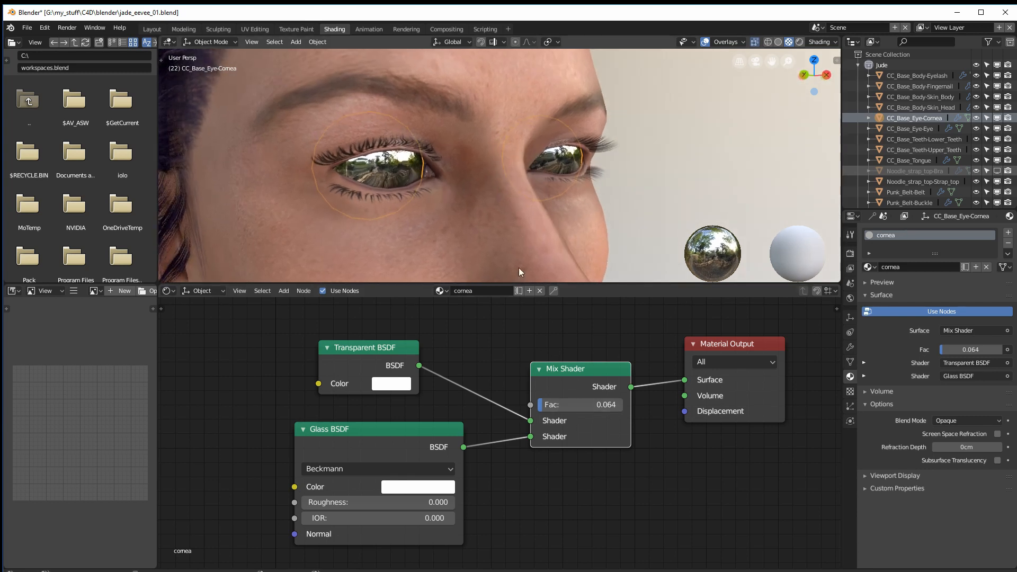
# - Nudge the Transparent BSDF node and set the cornea material's Blend Mode to Additive
pyautogui.moveTo(369, 349); pyautogui.dragTo(367, 351)
pyautogui.click(582, 368)
pyautogui.click(349, 358)
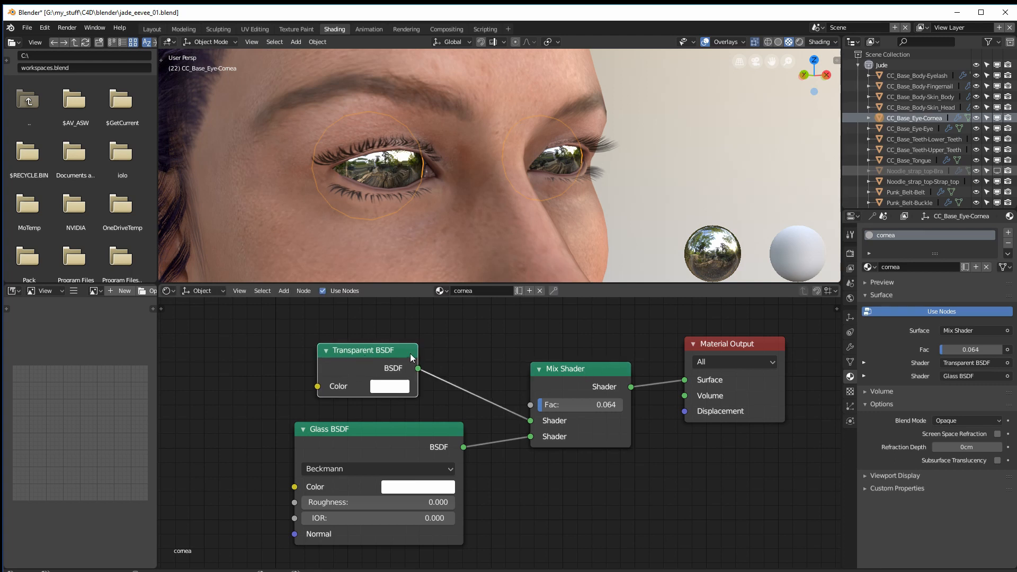
pyautogui.click(958, 419)
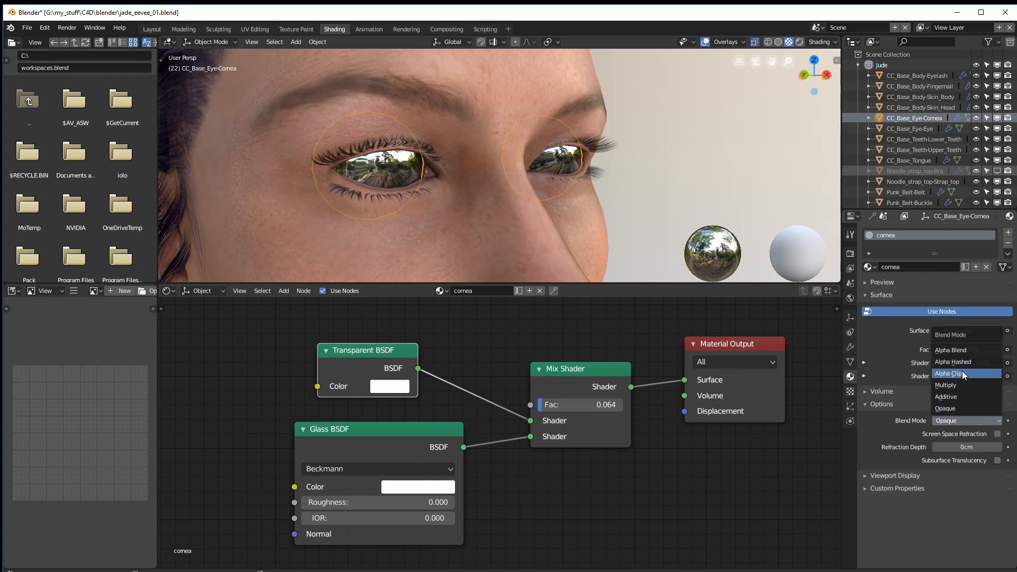
pyautogui.click(963, 397)
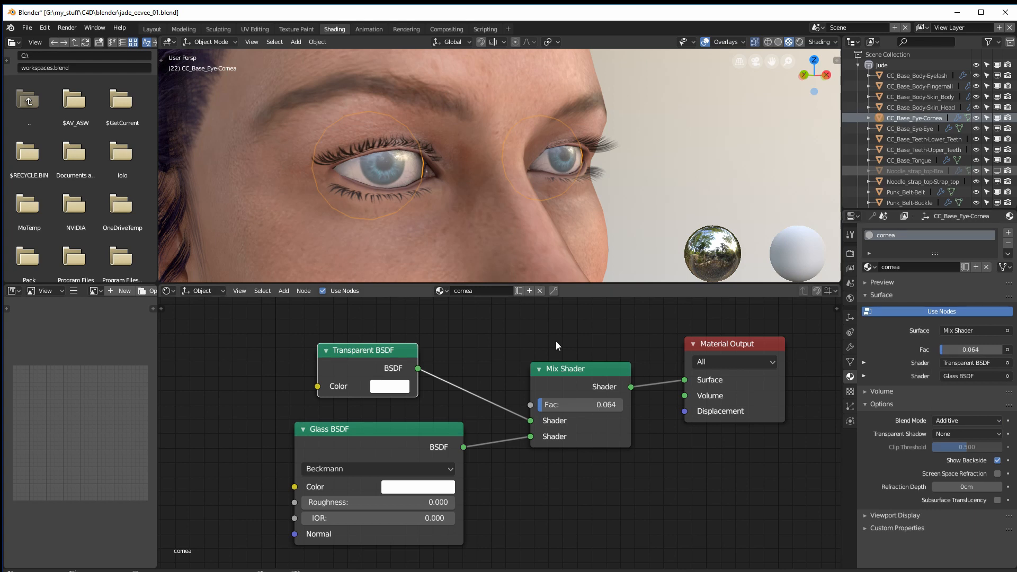
# - Fine-tune the Mix Shader's Fac and set it to 0.05
pyautogui.moveTo(544, 408)
pyautogui.mouseDown()
pyautogui.moveTo(564, 407)
pyautogui.moveTo(547, 407)
pyautogui.mouseUp()
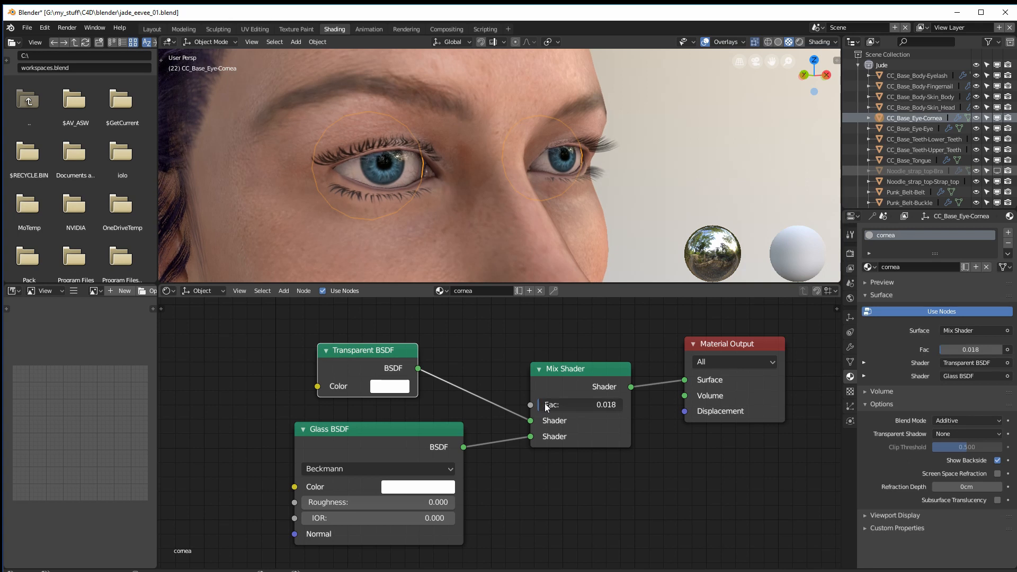
pyautogui.moveTo(548, 407); pyautogui.dragTo(549, 407)
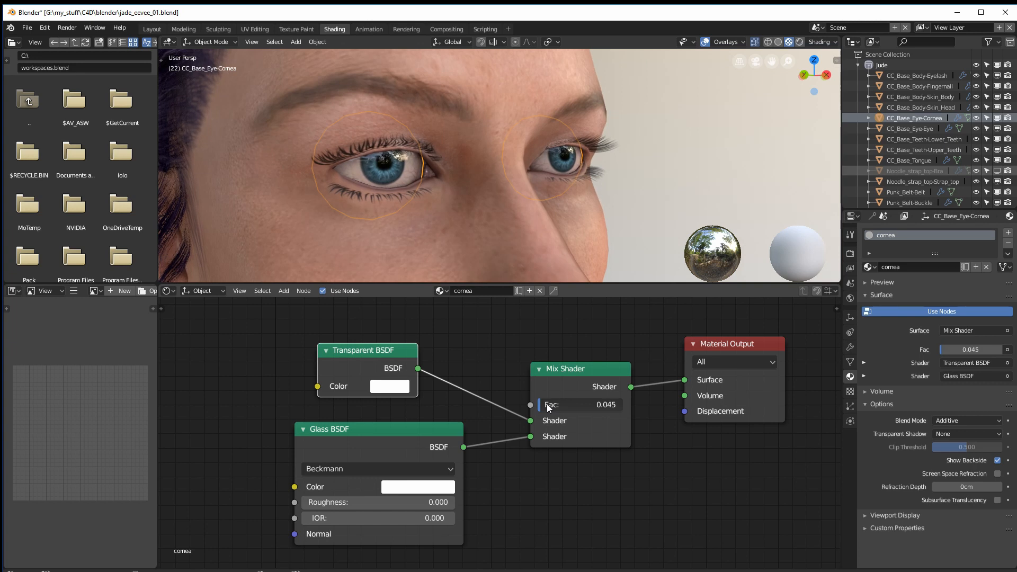
pyautogui.moveTo(549, 407); pyautogui.dragTo(547, 408)
pyautogui.click(610, 405)
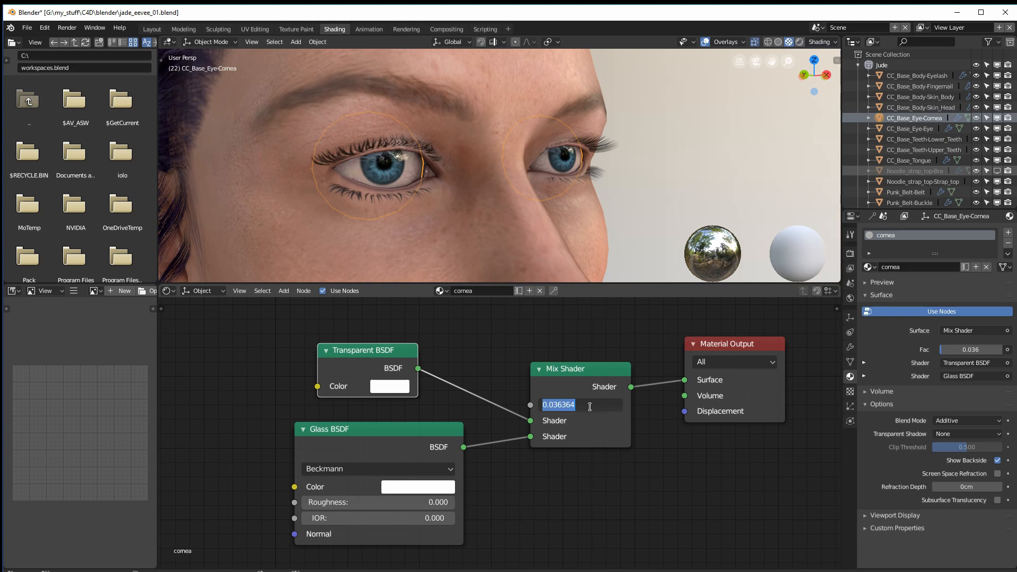
pyautogui.write('.05')
pyautogui.press('Return')
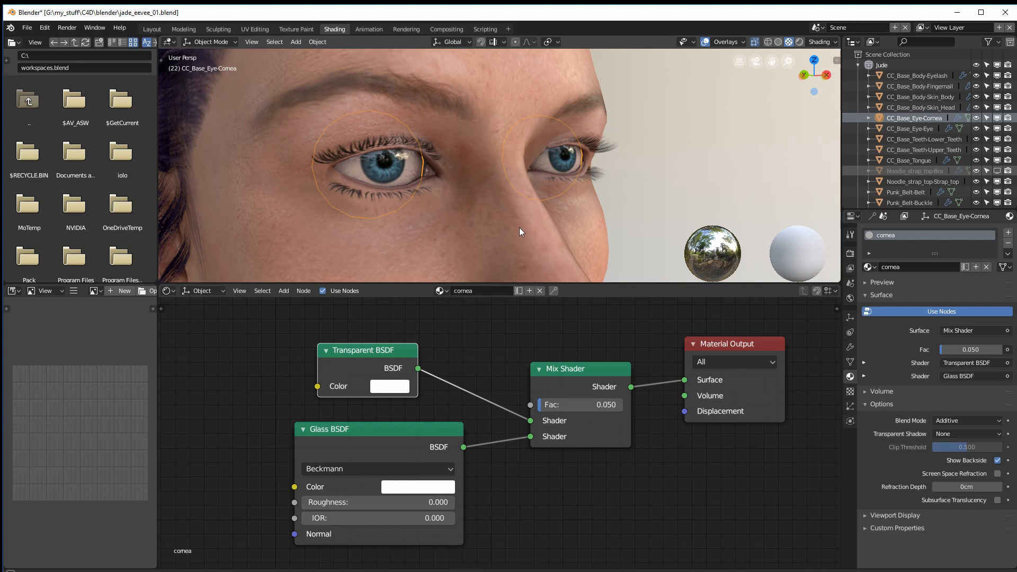
# - Inspect the eyes from several angles in Rendered shading, then return to LookDev shading to compare the cornea reflections
pyautogui.moveTo(534, 227)
pyautogui.mouseDown(button='middle')
pyautogui.moveTo(571, 209)
pyautogui.moveTo(532, 229)
pyautogui.mouseUp(button='middle')
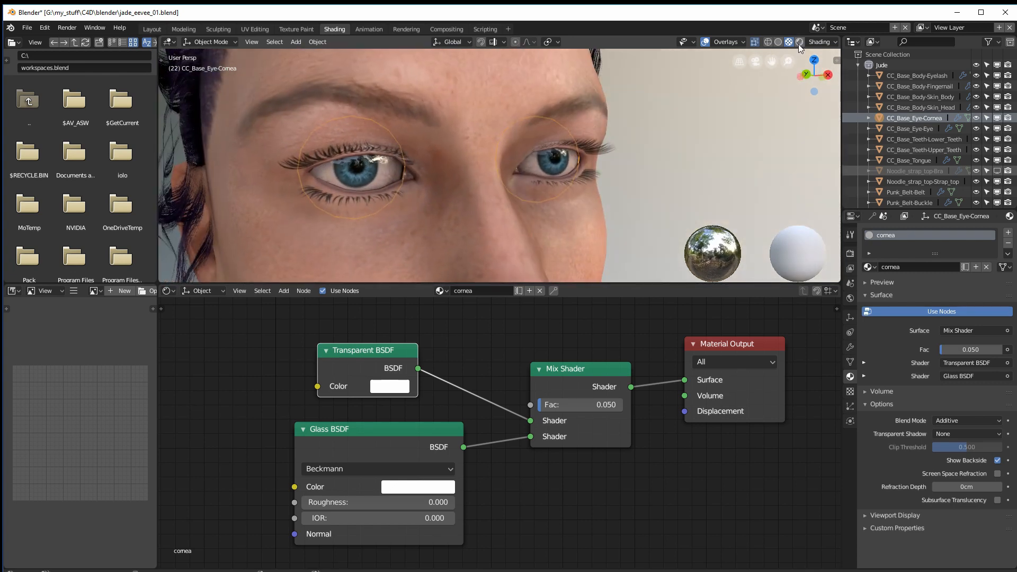
pyautogui.click(800, 42)
pyautogui.moveTo(491, 239); pyautogui.dragTo(610, 170, button='middle')
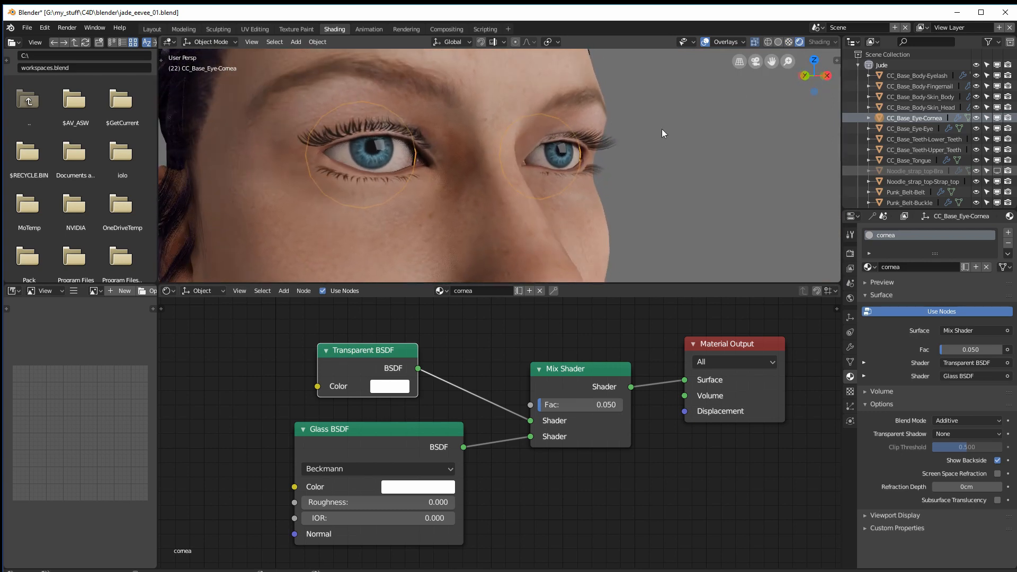
pyautogui.click(788, 42)
pyautogui.moveTo(741, 239)
pyautogui.mouseDown(button='middle')
pyautogui.moveTo(778, 233)
pyautogui.moveTo(661, 244)
pyautogui.moveTo(519, 222)
pyautogui.moveTo(532, 216)
pyautogui.moveTo(530, 224)
pyautogui.mouseUp(button='middle')
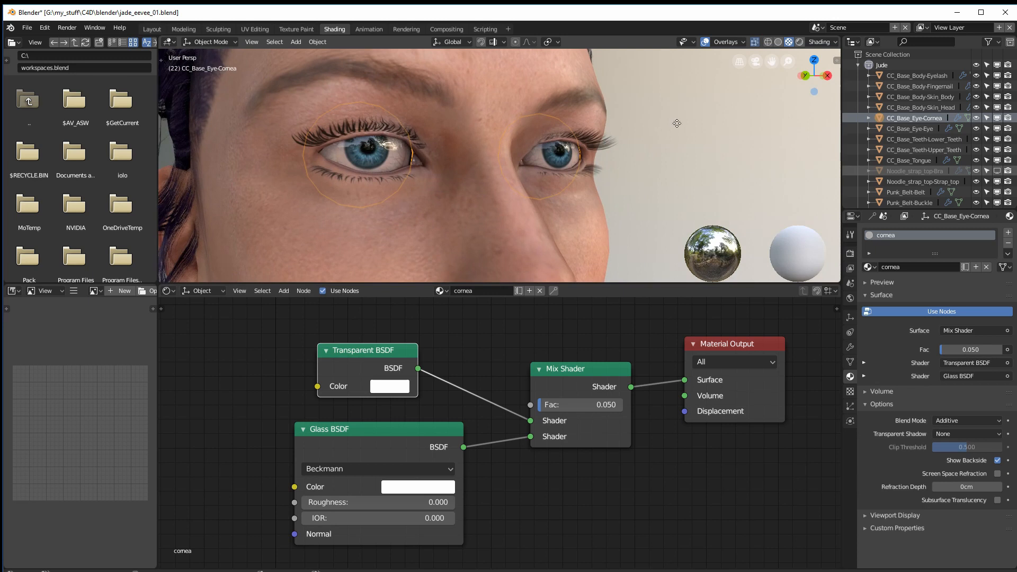
# - Inspect the eye in profile in Rendered shading, toggling the CC_Base_Eye-Cornea object's visibility to compare the reflection
pyautogui.click(800, 42)
pyautogui.moveTo(607, 206)
pyautogui.mouseDown(button='middle')
pyautogui.moveTo(493, 230)
pyautogui.moveTo(441, 225)
pyautogui.moveTo(473, 233)
pyautogui.moveTo(541, 218)
pyautogui.moveTo(450, 250)
pyautogui.moveTo(395, 231)
pyautogui.moveTo(568, 230)
pyautogui.moveTo(700, 200)
pyautogui.moveTo(602, 214)
pyautogui.moveTo(616, 217)
pyautogui.moveTo(611, 208)
pyautogui.moveTo(610, 218)
pyautogui.mouseUp(button='middle')
pyautogui.click(395, 430)
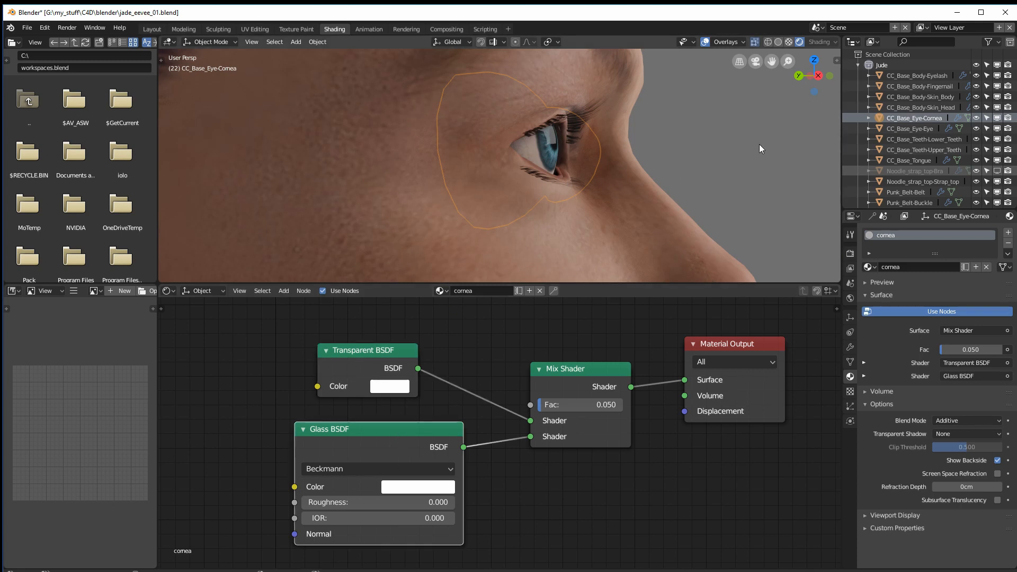
pyautogui.click(976, 117)
pyautogui.click(976, 118)
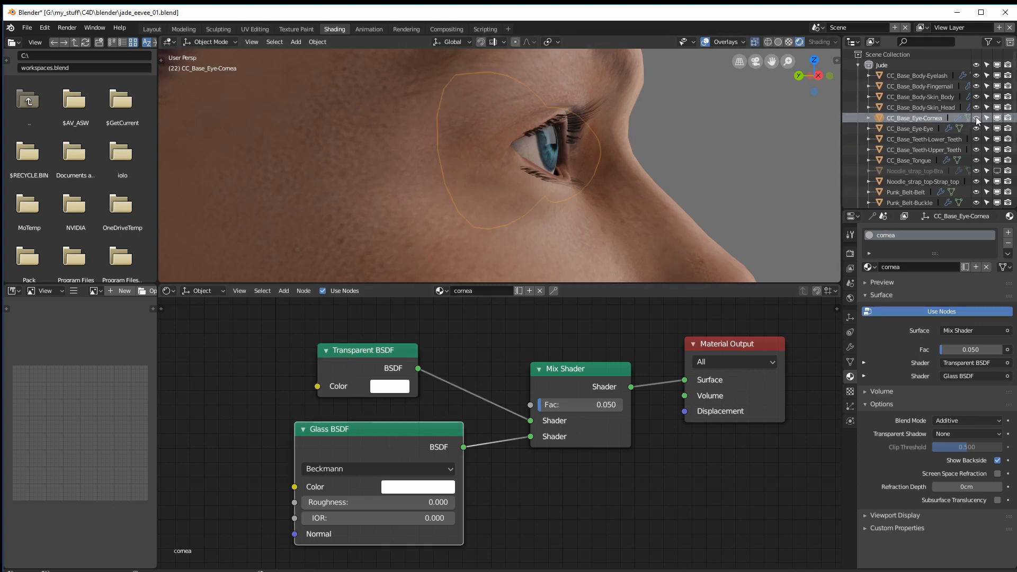
pyautogui.moveTo(551, 154)
pyautogui.mouseDown(button='middle')
pyautogui.moveTo(542, 156)
pyautogui.moveTo(562, 154)
pyautogui.mouseUp(button='middle')
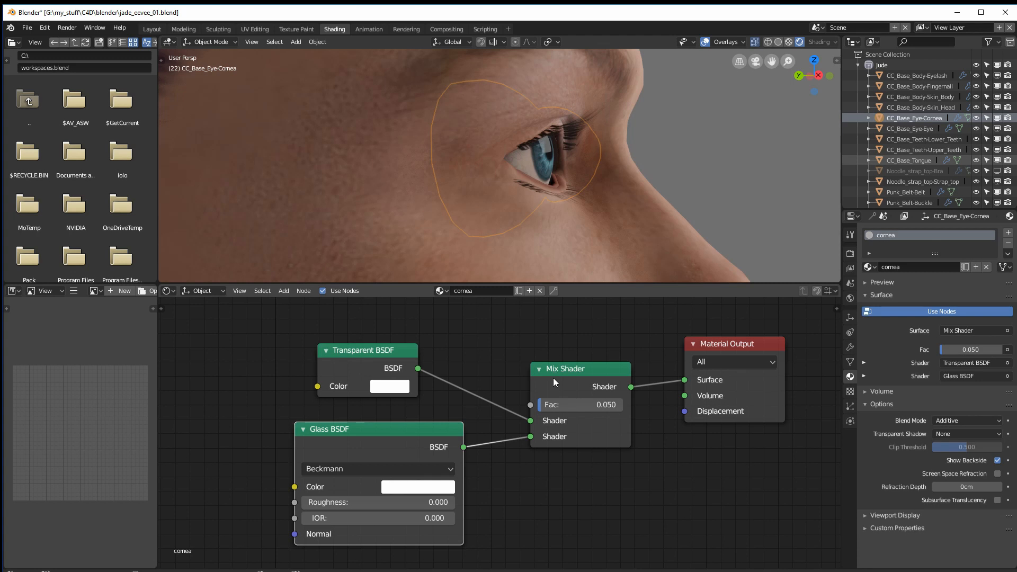
# - Try a Mix Shader Fac of 0.459, check the cornea from the side, and reduce the Fac to 0.041
pyautogui.moveTo(545, 404); pyautogui.dragTo(585, 397)
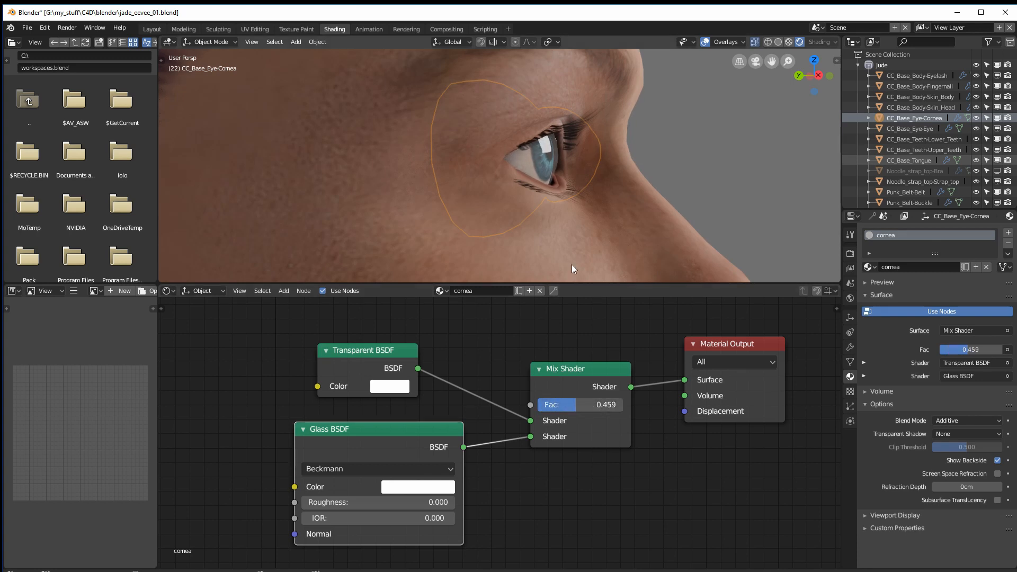
pyautogui.moveTo(560, 235); pyautogui.dragTo(584, 157, button='middle')
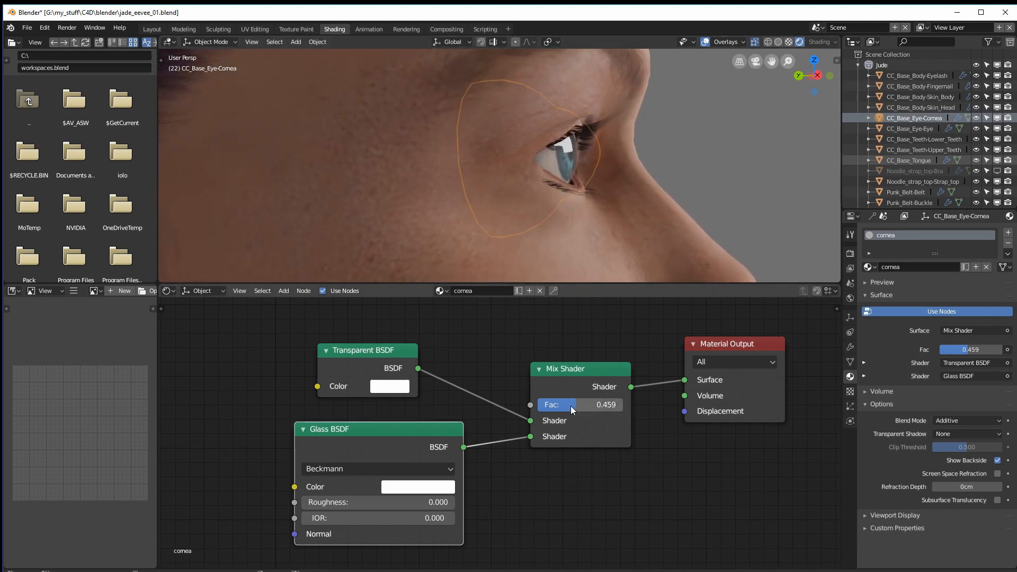
pyautogui.moveTo(569, 405); pyautogui.dragTo(536, 410)
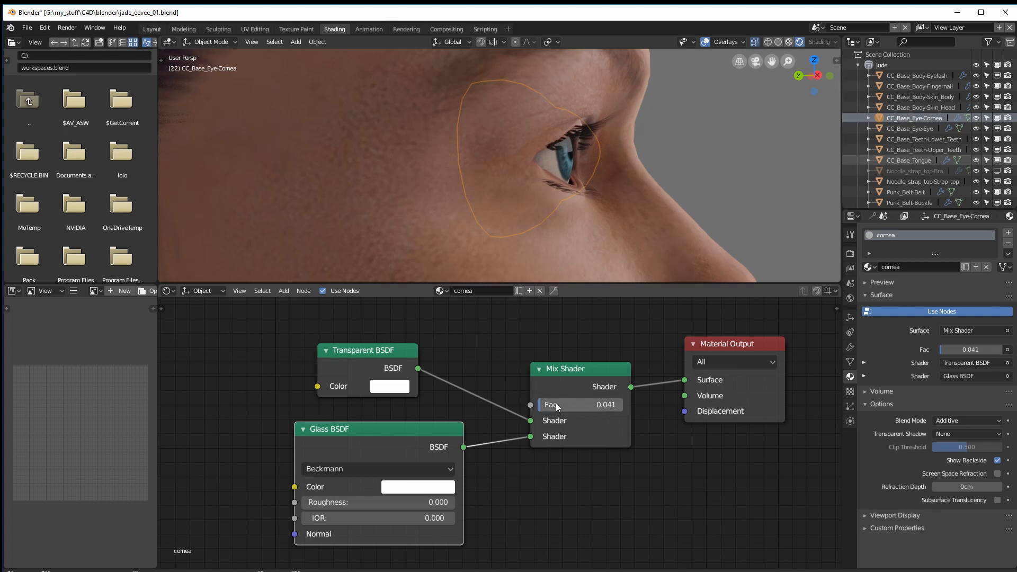
# - Set the Mix Shader's Fac to exactly 0.05 and view both eyes from the front
pyautogui.click(607, 408)
pyautogui.doubleClick(566, 405)
pyautogui.write('05')
pyautogui.press('Return')
pyautogui.moveTo(611, 192); pyautogui.dragTo(478, 246, button='middle')
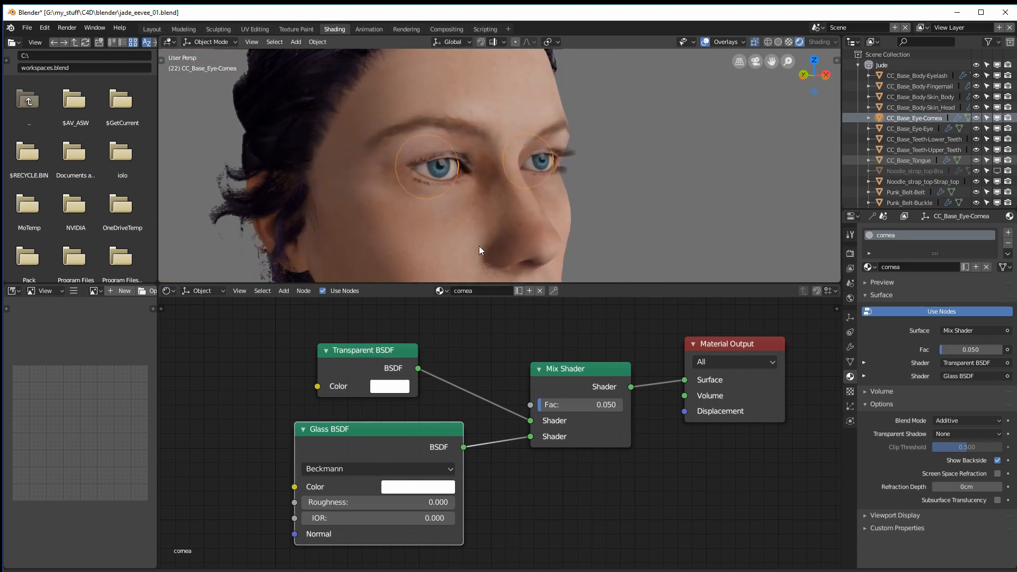
# - Switch to the Layout workspace, reframe the camera closer on the face, and set the current frame to 21
pyautogui.click(154, 29)
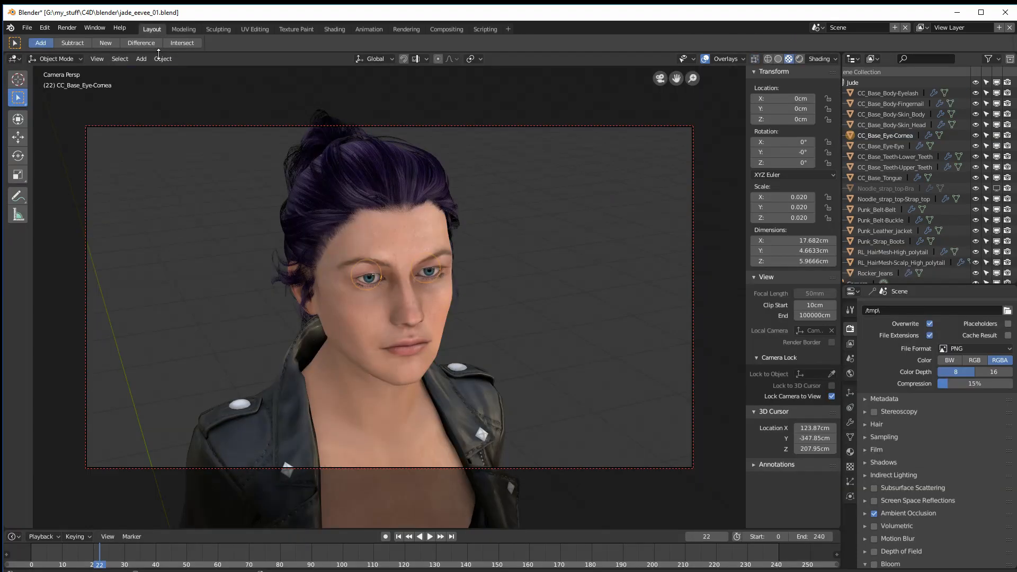
pyautogui.moveTo(481, 325); pyautogui.dragTo(549, 327, button='middle')
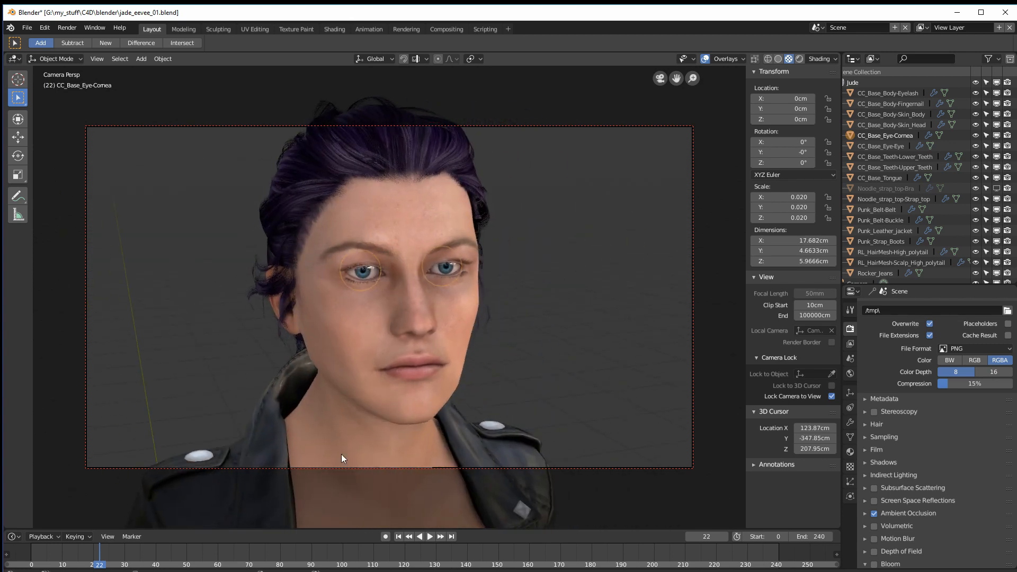
pyautogui.moveTo(101, 552)
pyautogui.mouseDown()
pyautogui.moveTo(57, 553)
pyautogui.moveTo(112, 552)
pyautogui.moveTo(96, 551)
pyautogui.mouseUp()
pyautogui.moveTo(520, 339); pyautogui.dragTo(496, 348, button='middle')
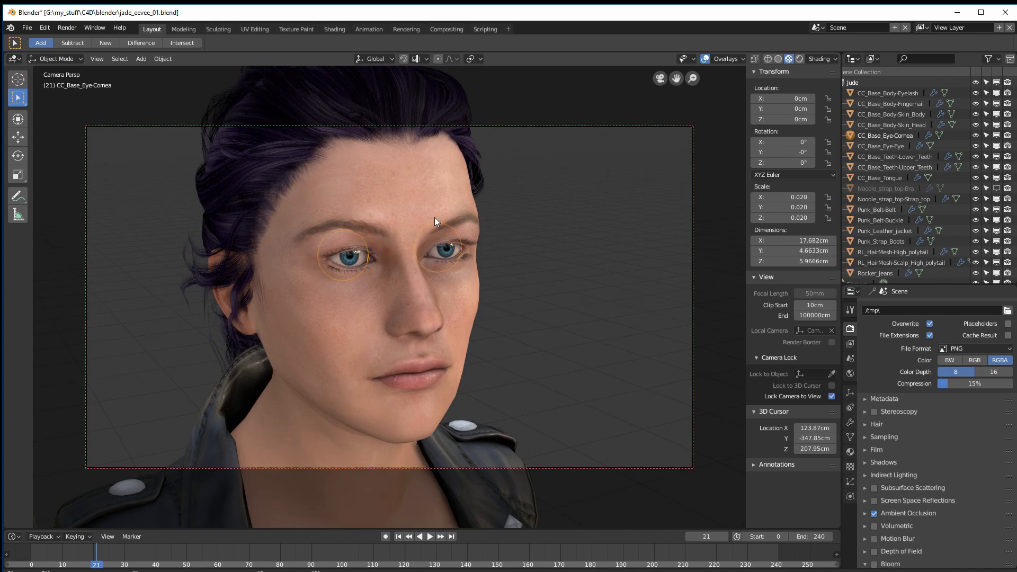
pyautogui.moveTo(355, 250); pyautogui.dragTo(367, 250, button='middle')
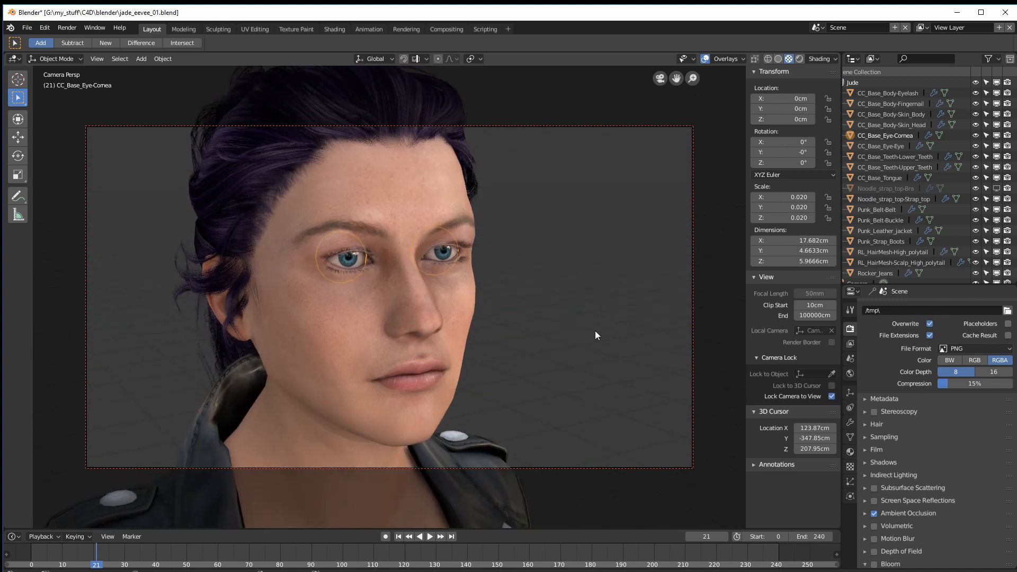
# - Toggle the viewport overlays repeatedly to compare the face with and without selection outlines and grid
pyautogui.click(704, 59)
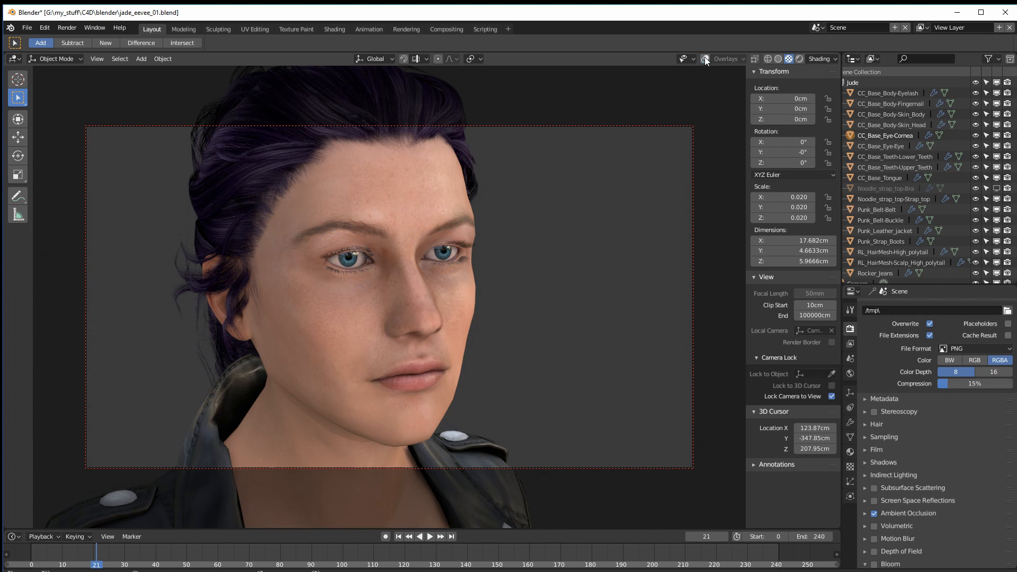
pyautogui.click(704, 58)
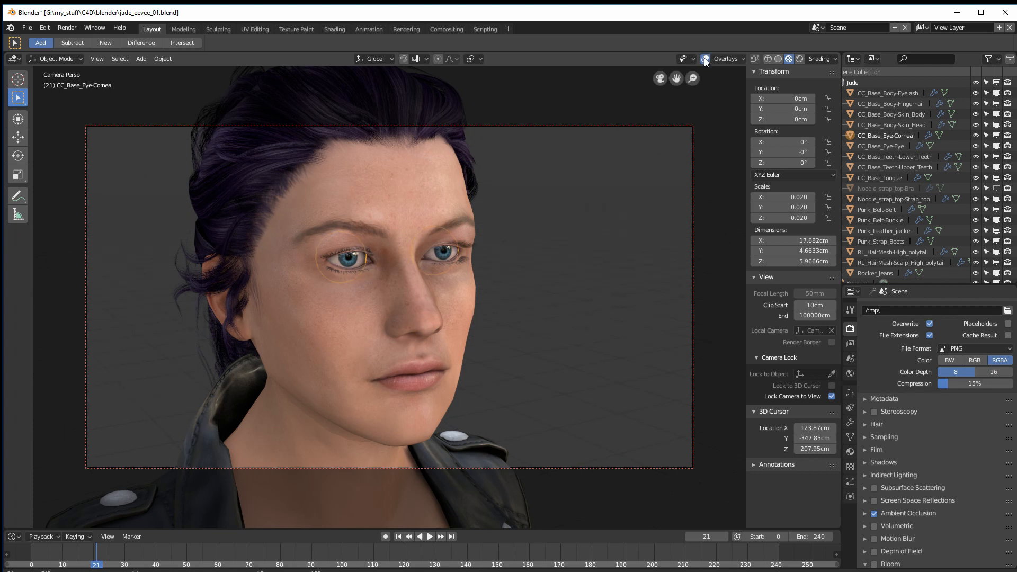
pyautogui.click(705, 58)
pyautogui.click(704, 59)
pyautogui.click(704, 59)
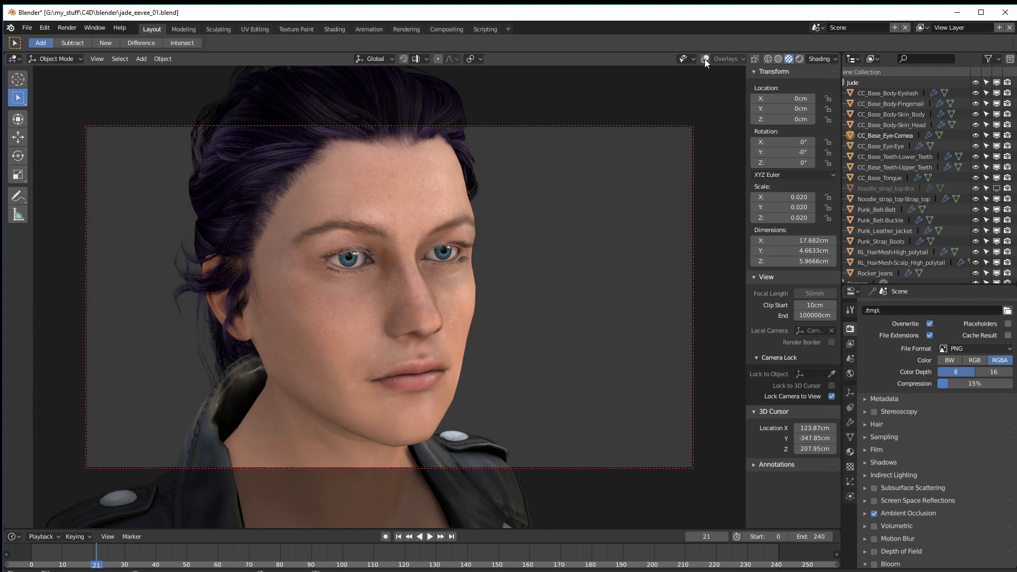
pyautogui.click(704, 59)
pyautogui.click(705, 59)
# - Render the current frame as an image and reposition the render window so the whole face shows
pyautogui.click(64, 27)
pyautogui.click(75, 40)
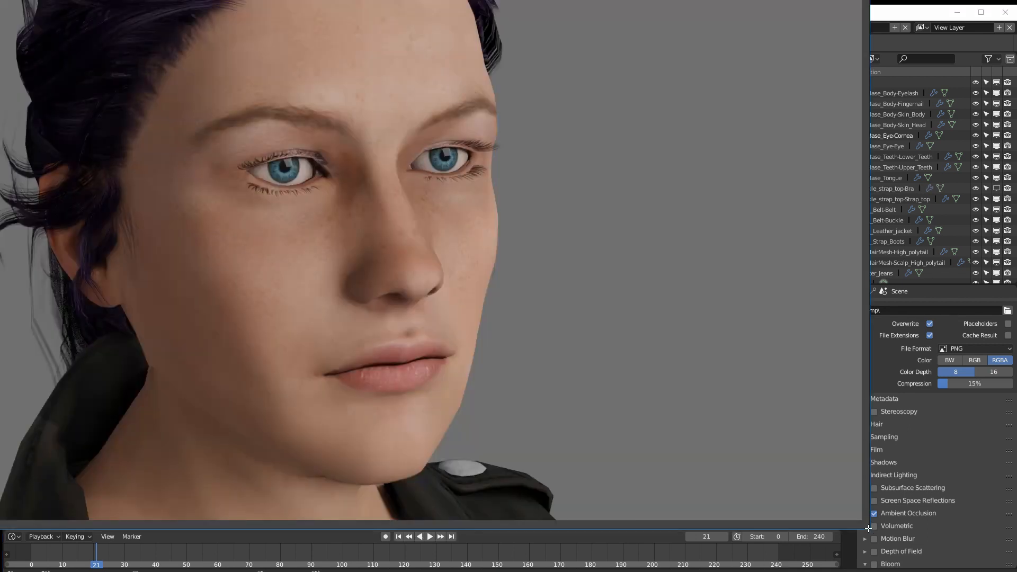
pyautogui.moveTo(868, 528); pyautogui.dragTo(869, 478)
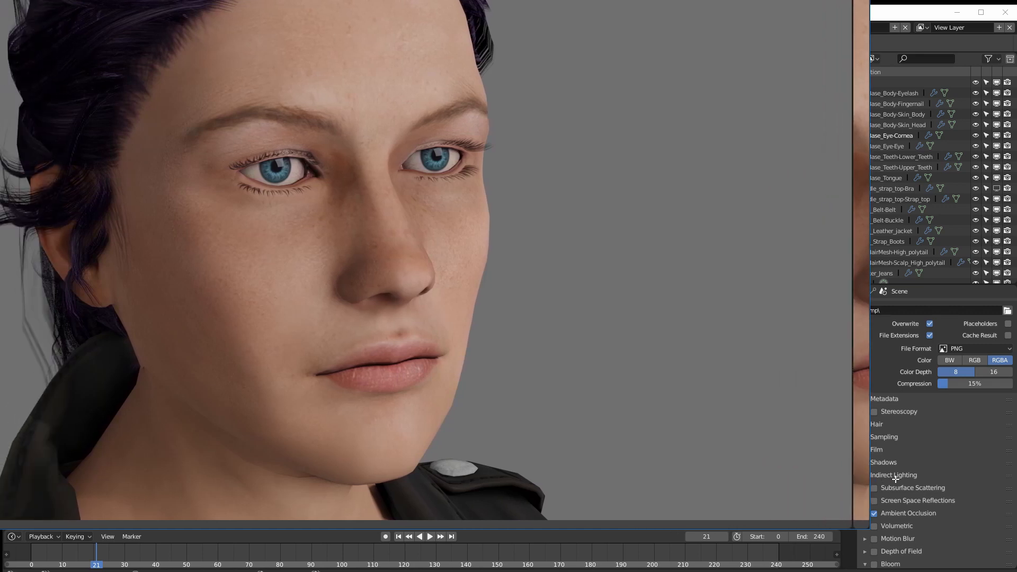
pyautogui.moveTo(534, 12); pyautogui.dragTo(541, 8)
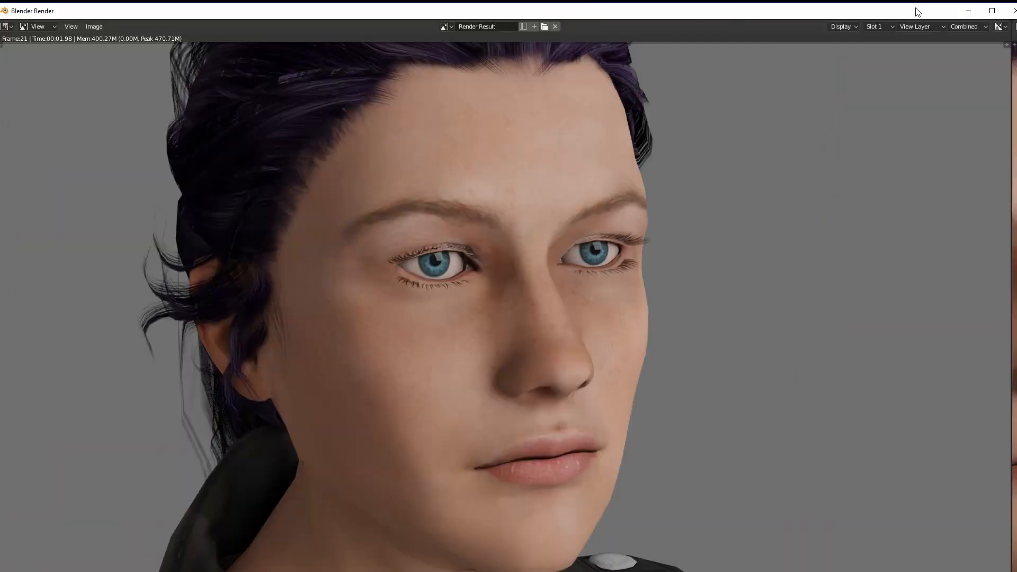
pyautogui.moveTo(267, 15); pyautogui.dragTo(251, 0)
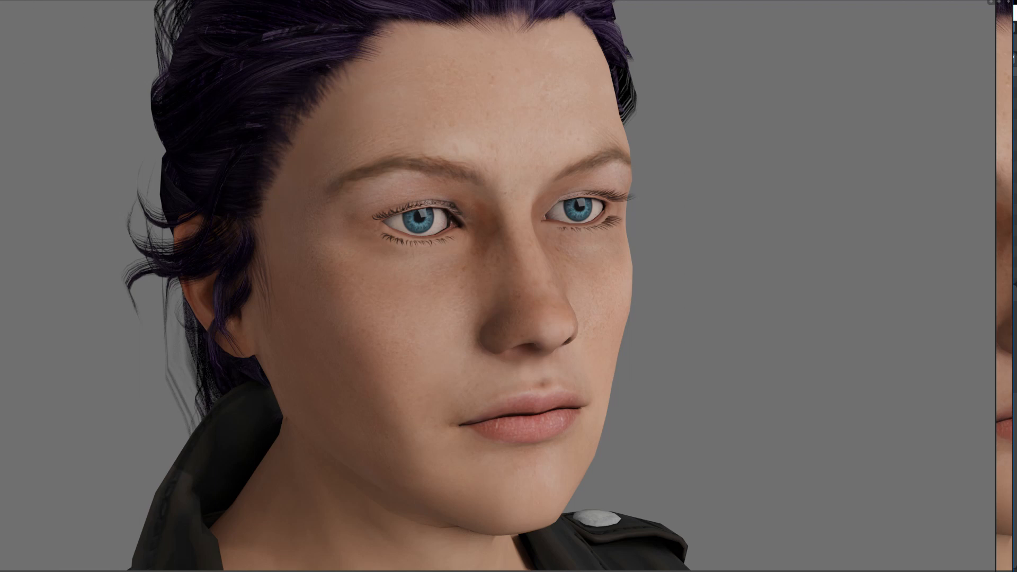
# - Apply a smaller Fractional Zoom to the render result so the entire image fits in view
pyautogui.click(76, 0)
pyautogui.moveTo(59, 0)
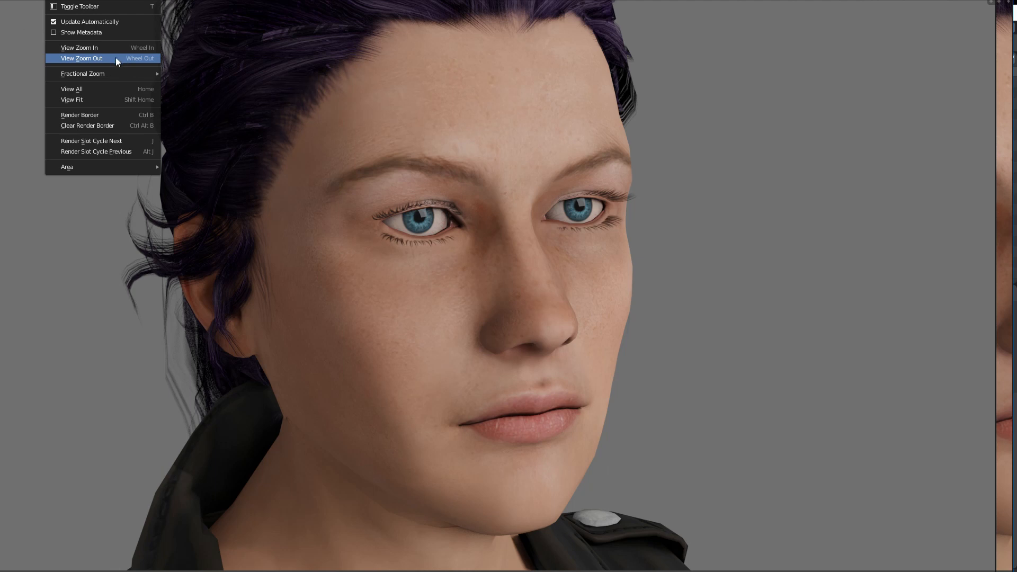
pyautogui.moveTo(116, 73)
pyautogui.click(193, 95)
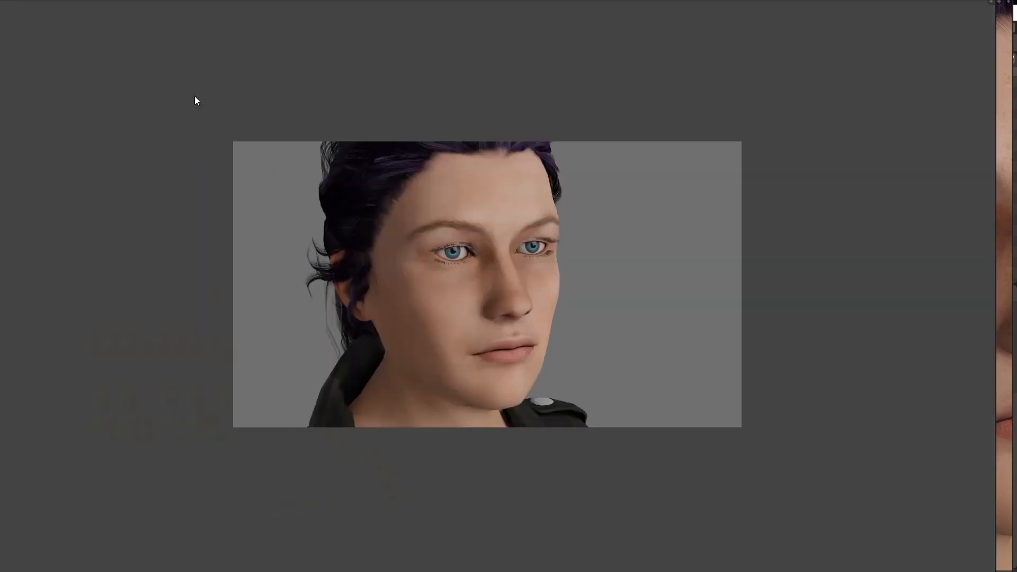